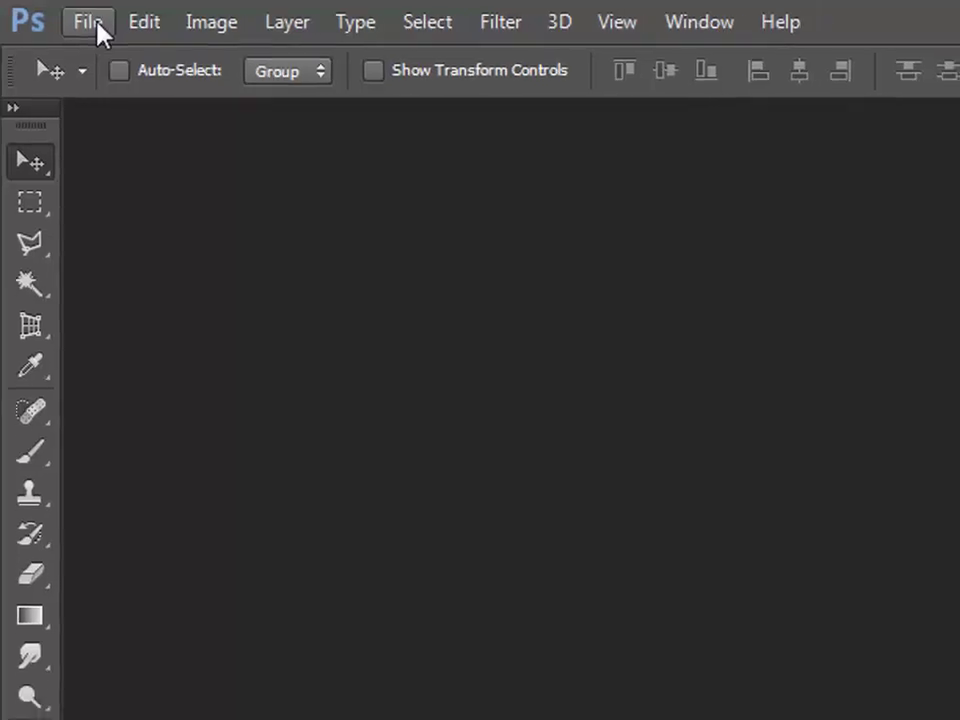
- Create a new 9 × 4 inch document at 300 ppi in CMYK Color
click(99, 25)
click(68, 33)
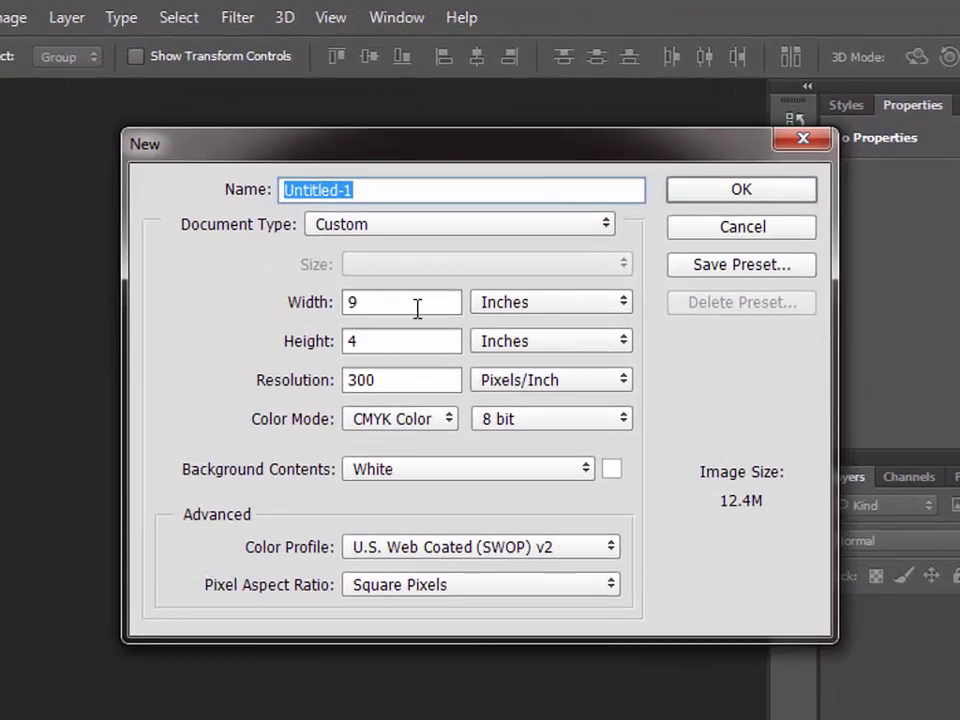
click(418, 308)
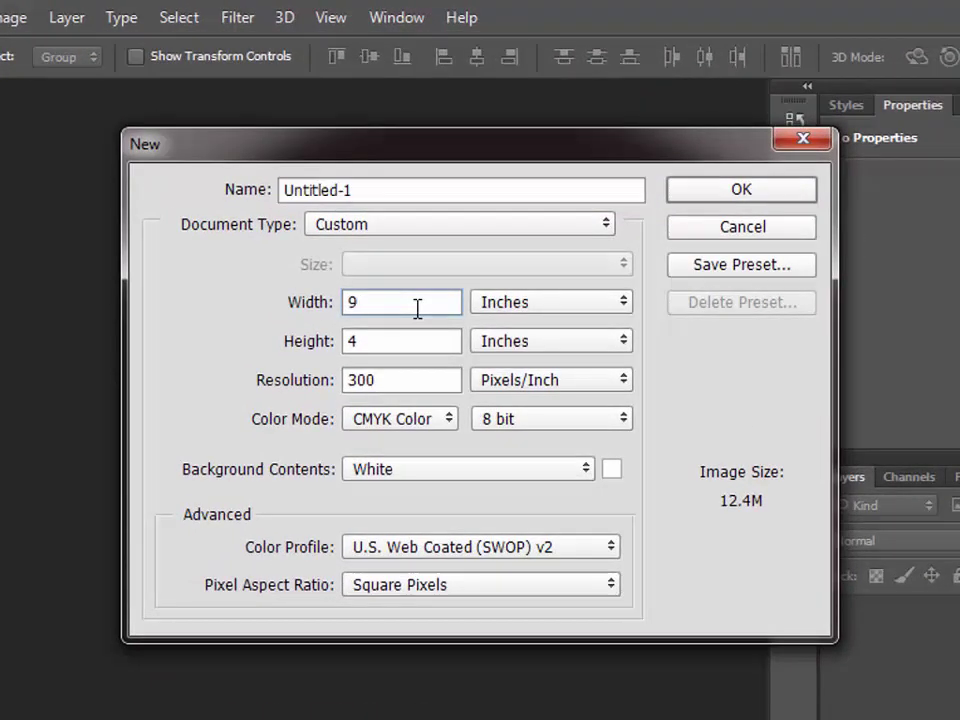
key(Tab)
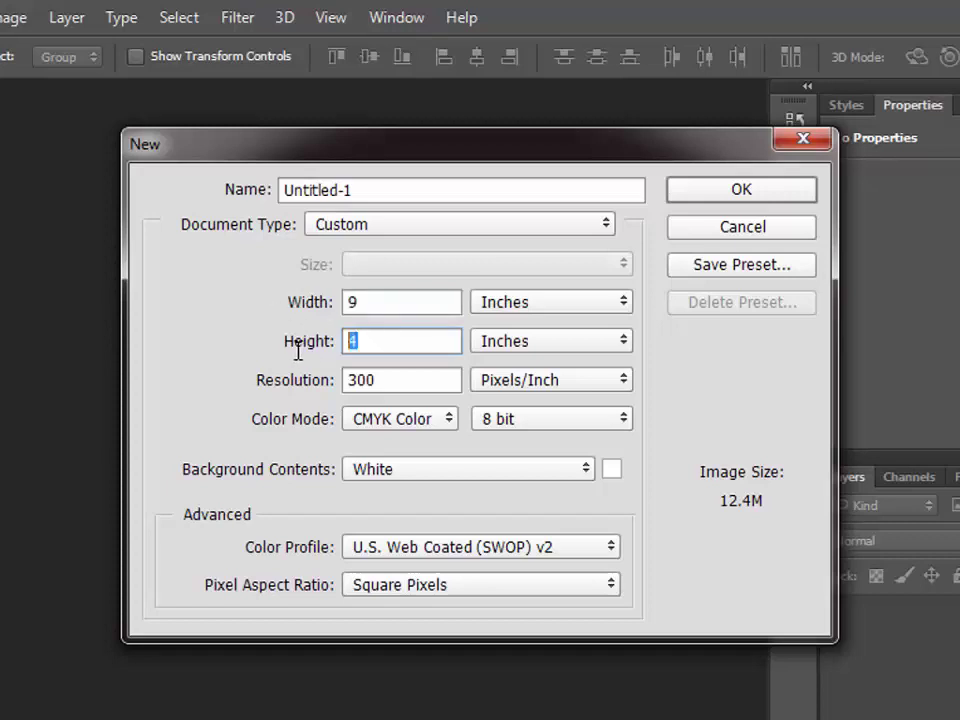
key(Tab)
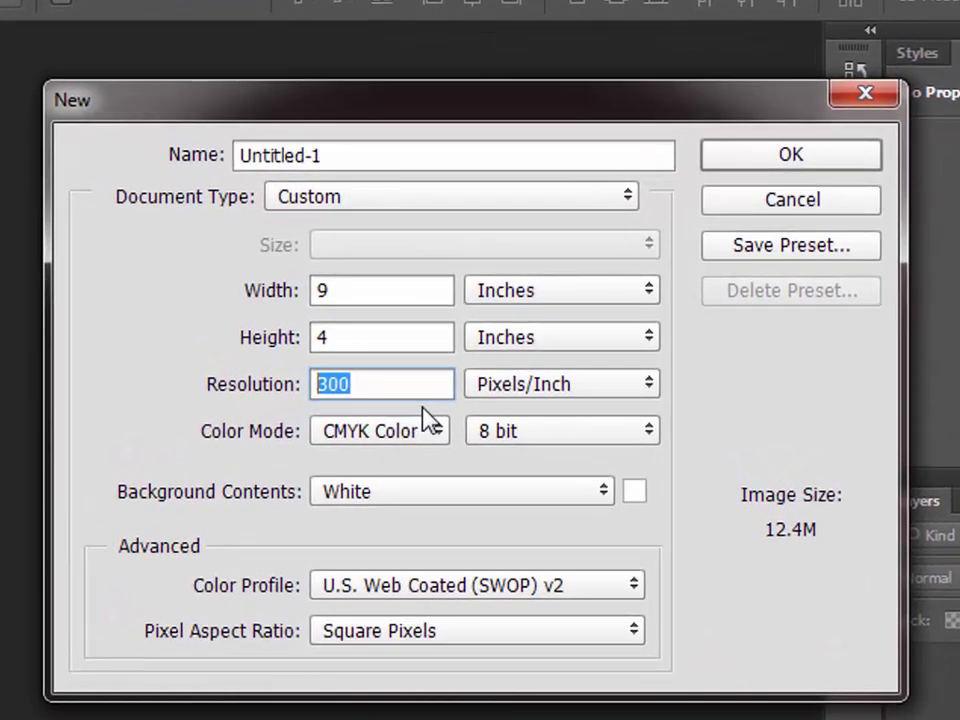
click(412, 388)
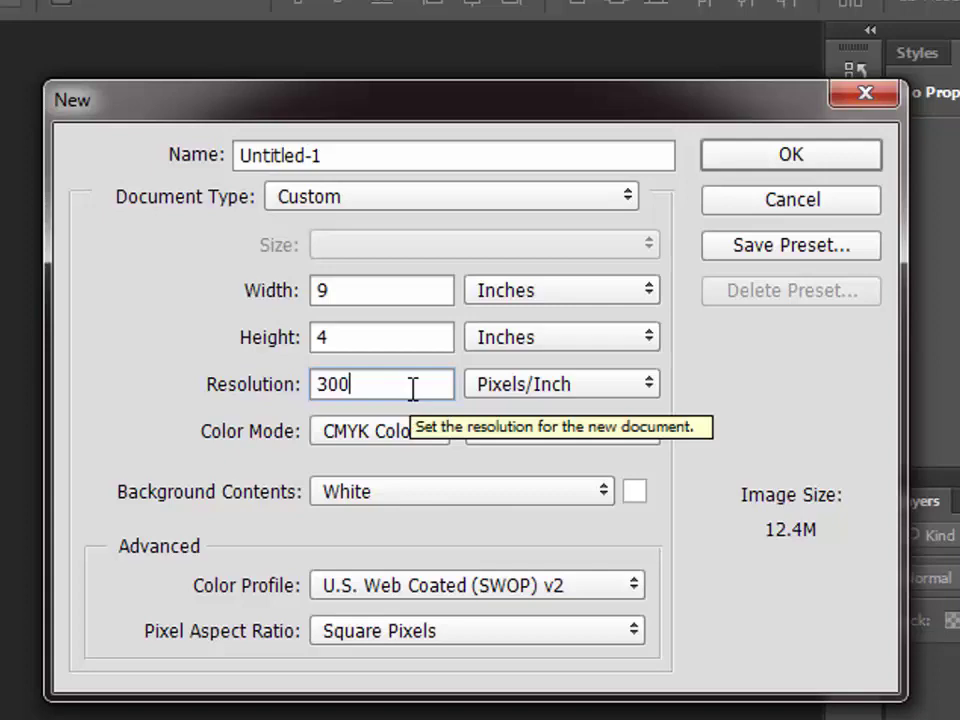
click(820, 168)
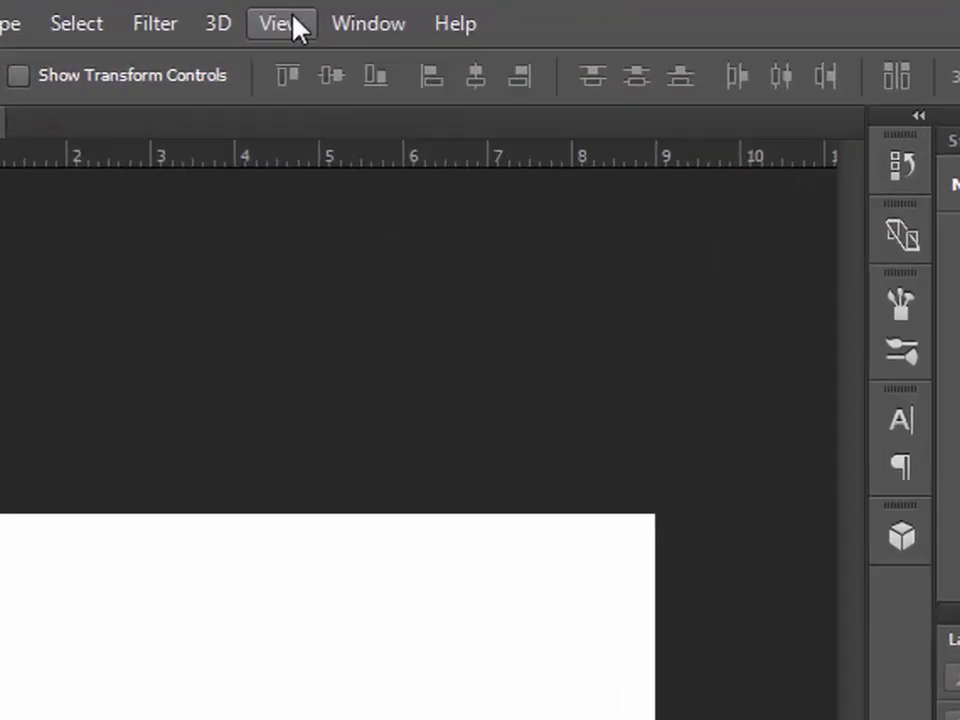
- Add a New Guide Layout with 0.25 in margins on all four sides
click(368, 13)
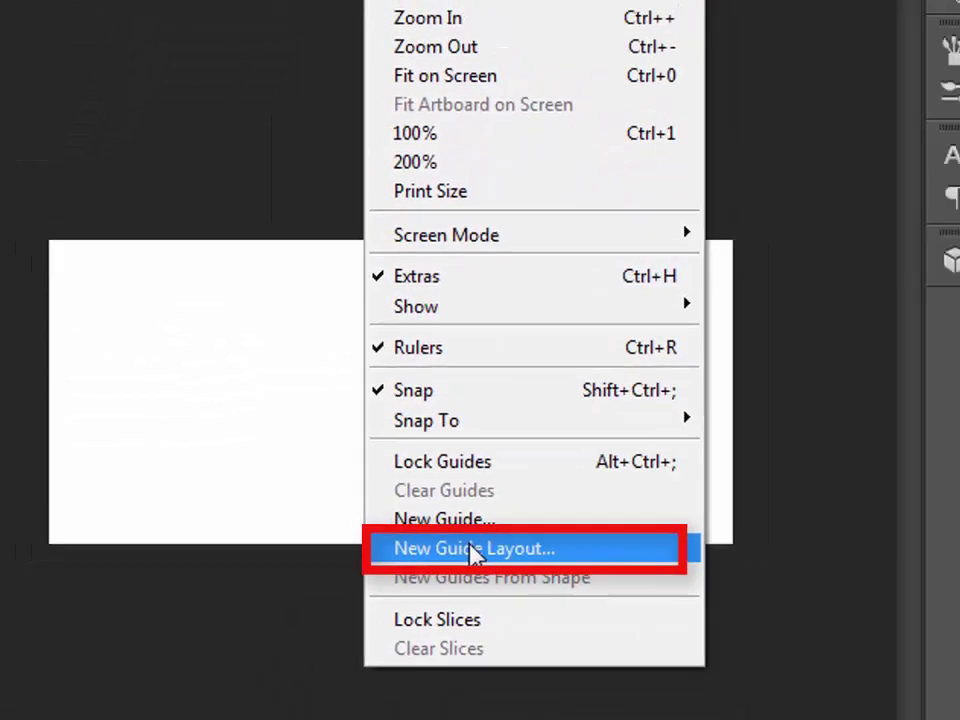
click(490, 569)
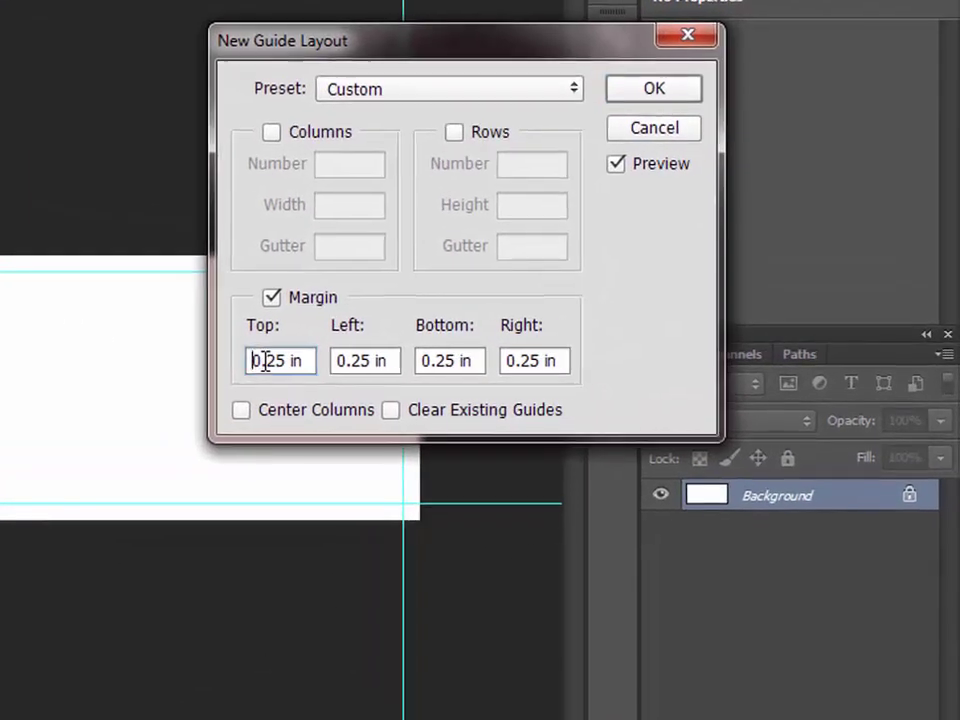
click(463, 360)
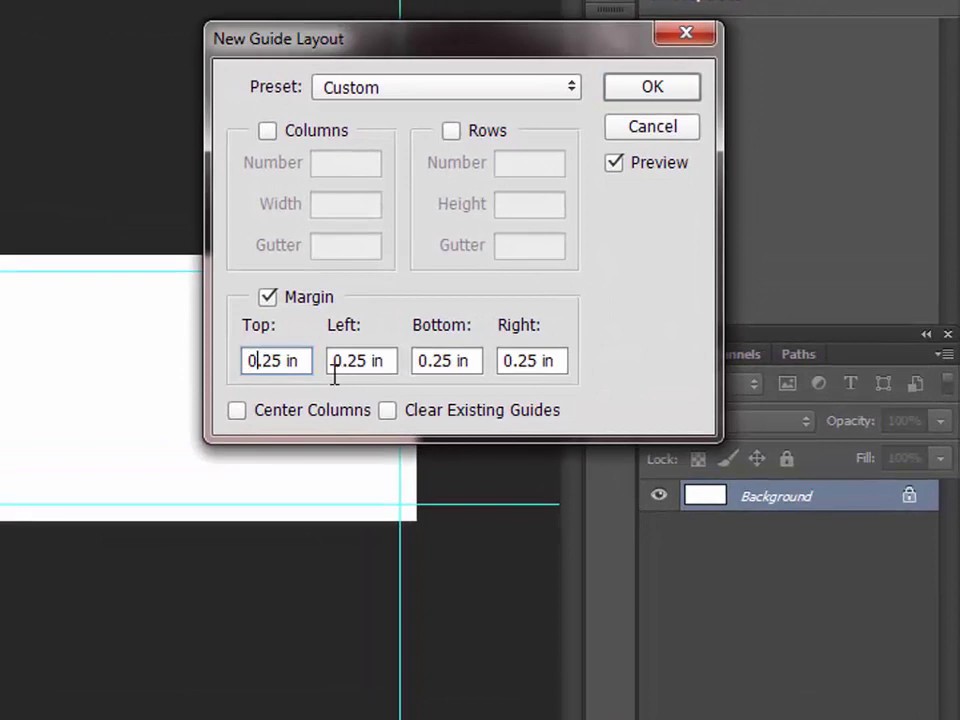
key(Tab)
key(Tab)
key(Tab)
click(273, 368)
key(BackSpace)
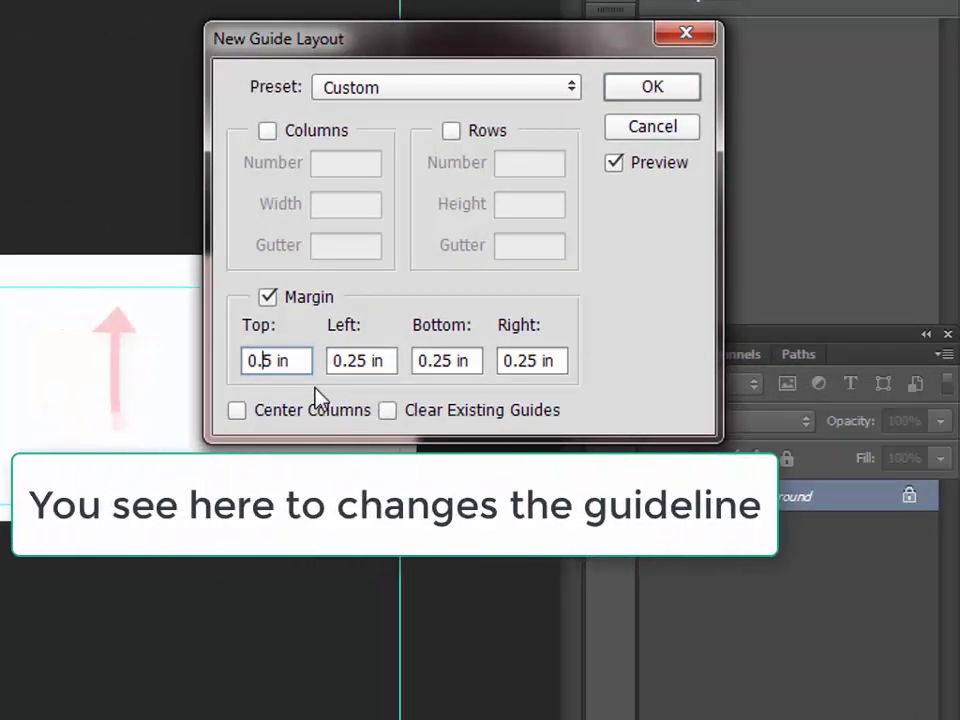
text(2)
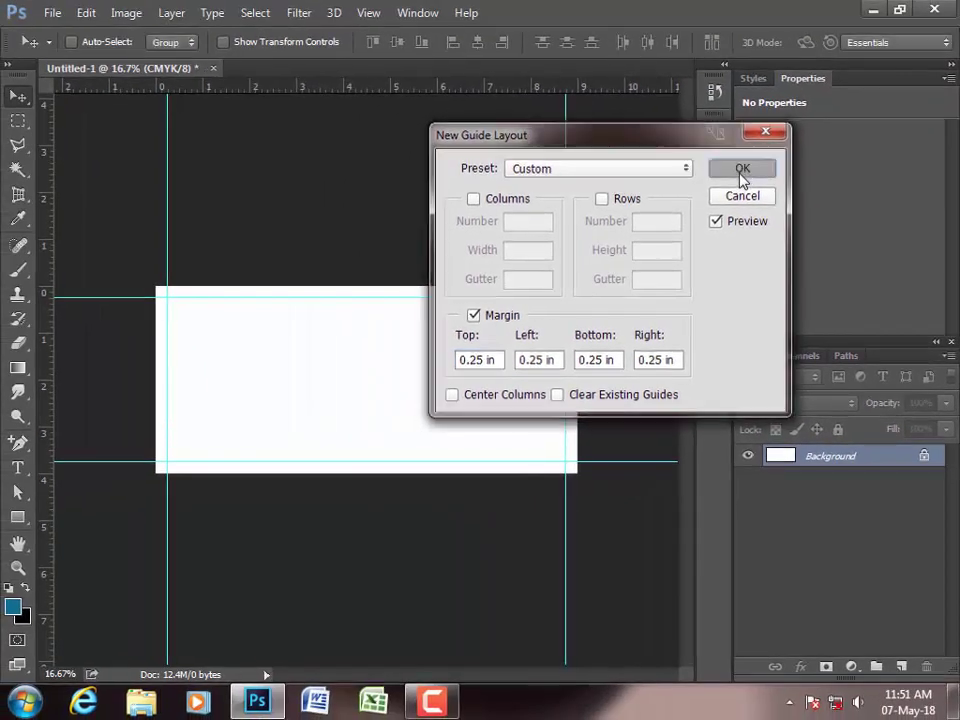
click(743, 170)
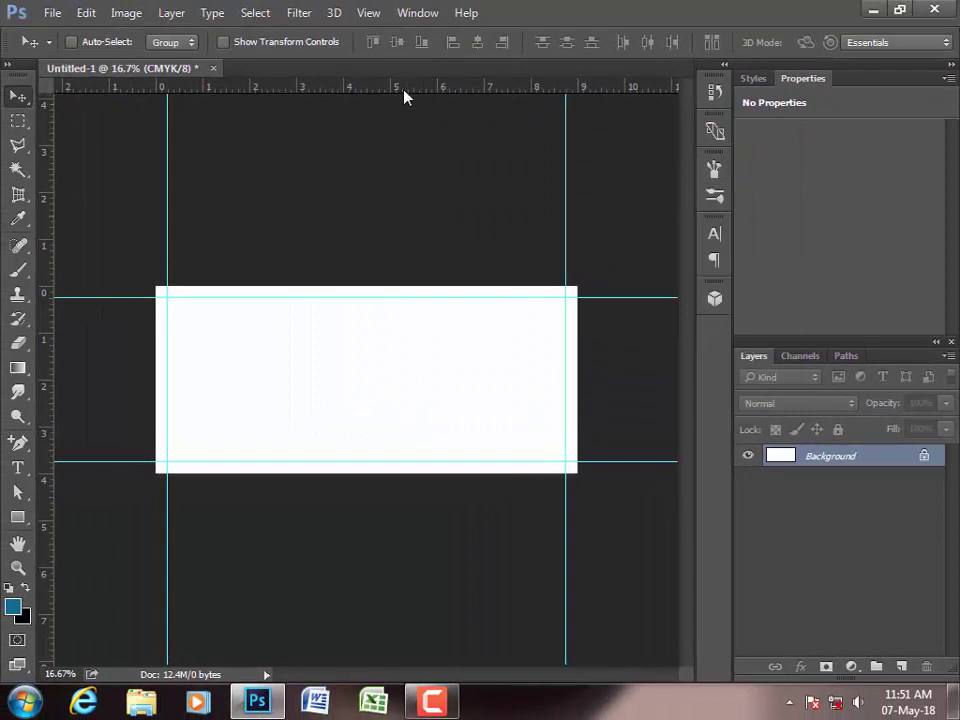
- Drag ruler guides onto the canvas's top, bottom and side edges
drag(404, 90, 384, 286)
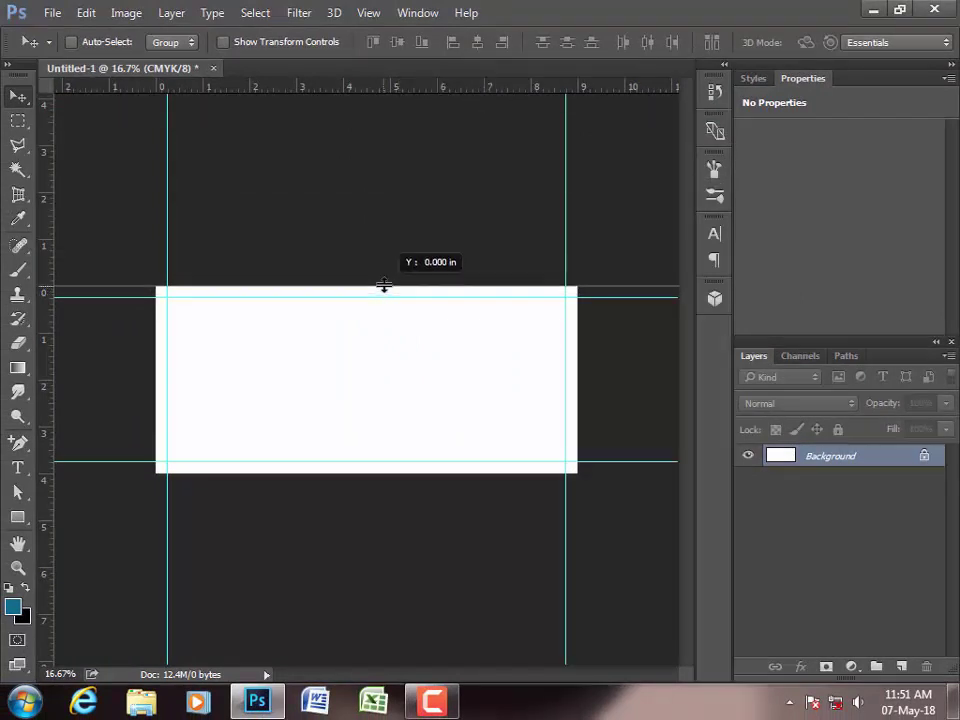
mouse_move(426, 90)
mouse_down()
mouse_move(434, 500)
mouse_move(436, 462)
mouse_up()
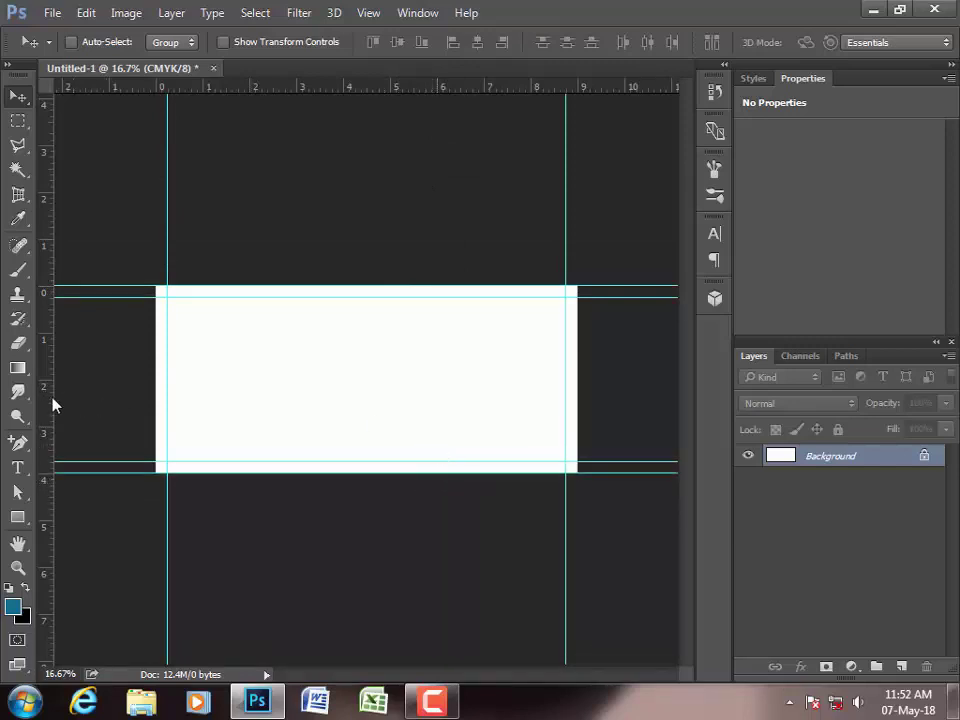
drag(44, 403, 155, 413)
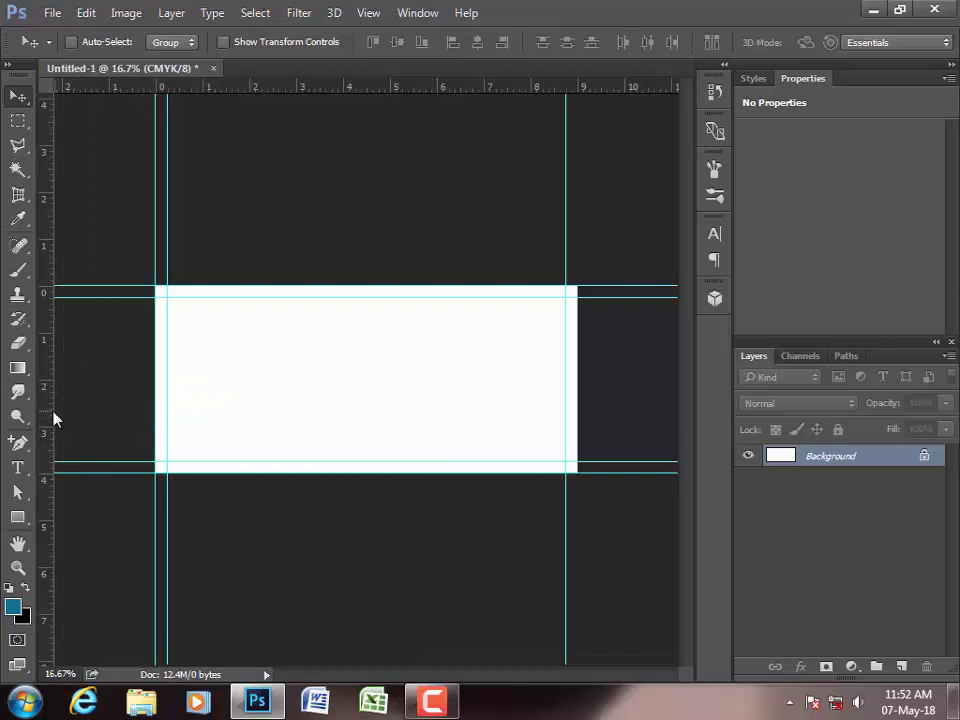
drag(44, 418, 578, 428)
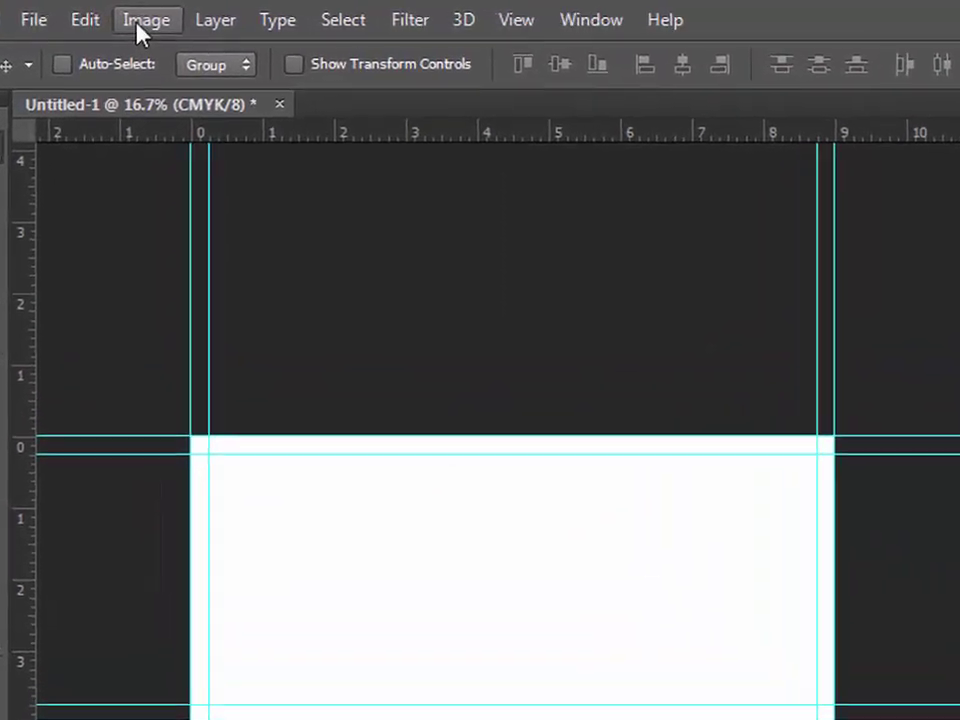
- Resize the canvas to 11 × 8.5 inches with a light cyan extension colour
click(124, 14)
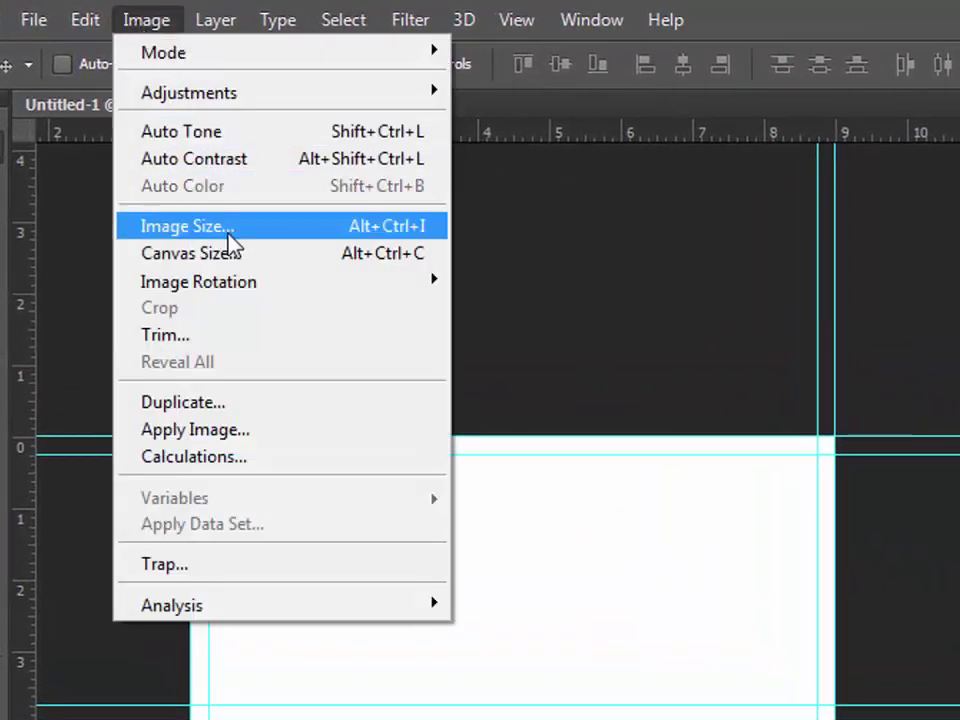
click(243, 260)
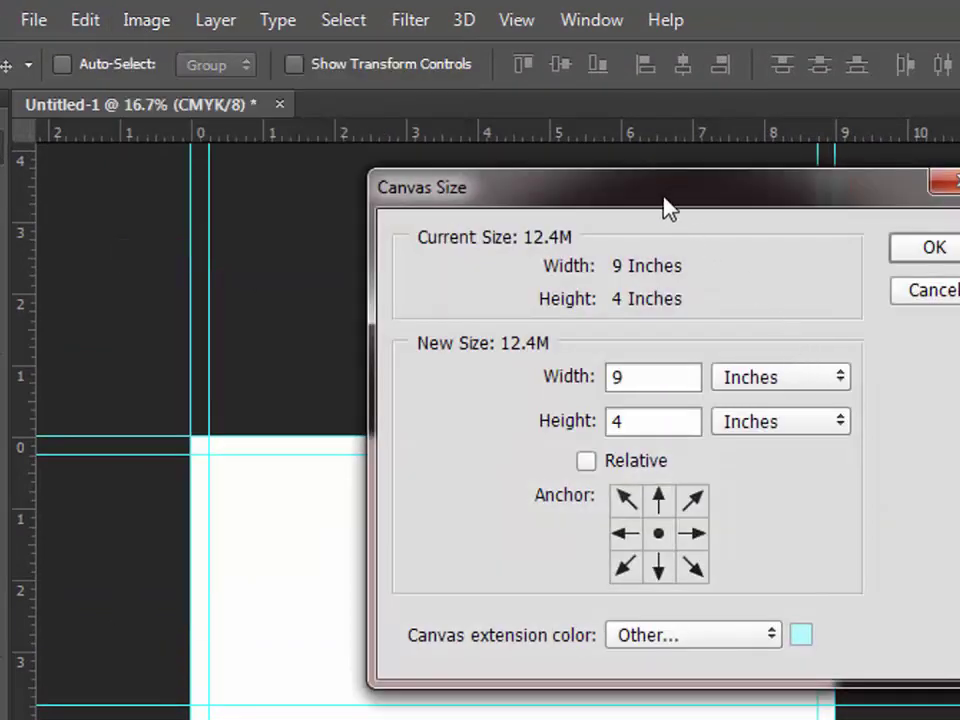
drag(664, 200, 943, 205)
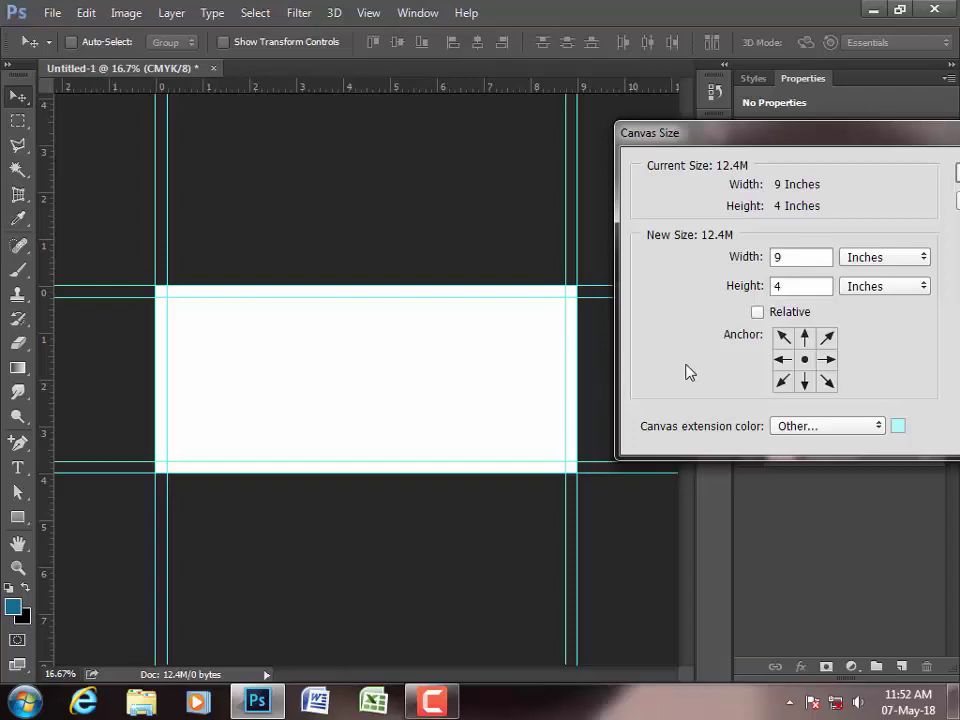
click(802, 256)
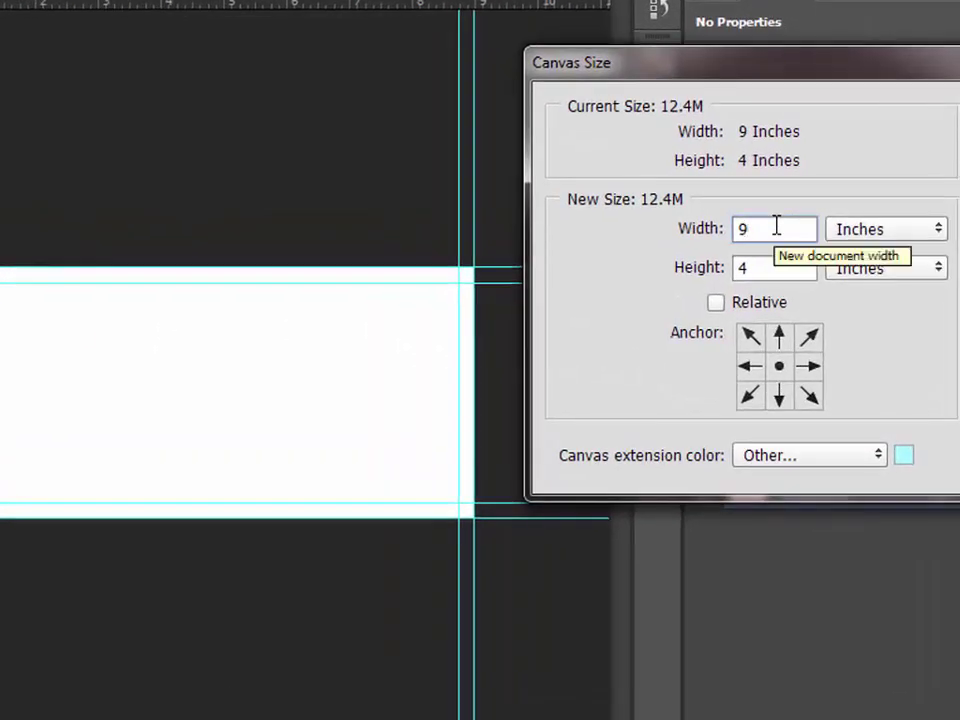
key(BackSpace)
text(11)
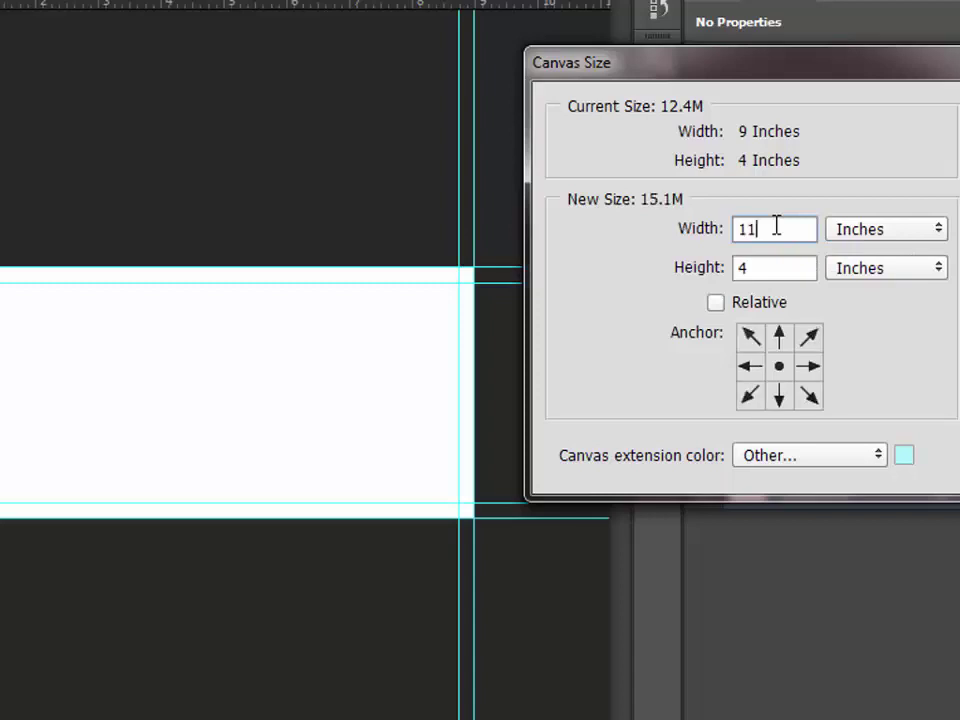
double_click(741, 267)
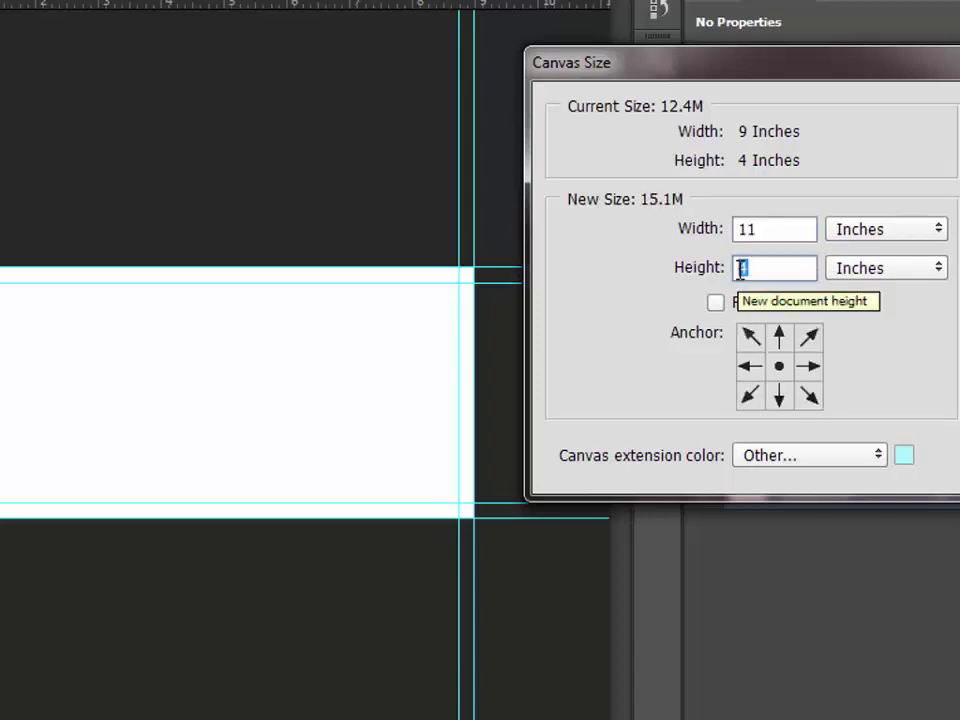
text(8.5)
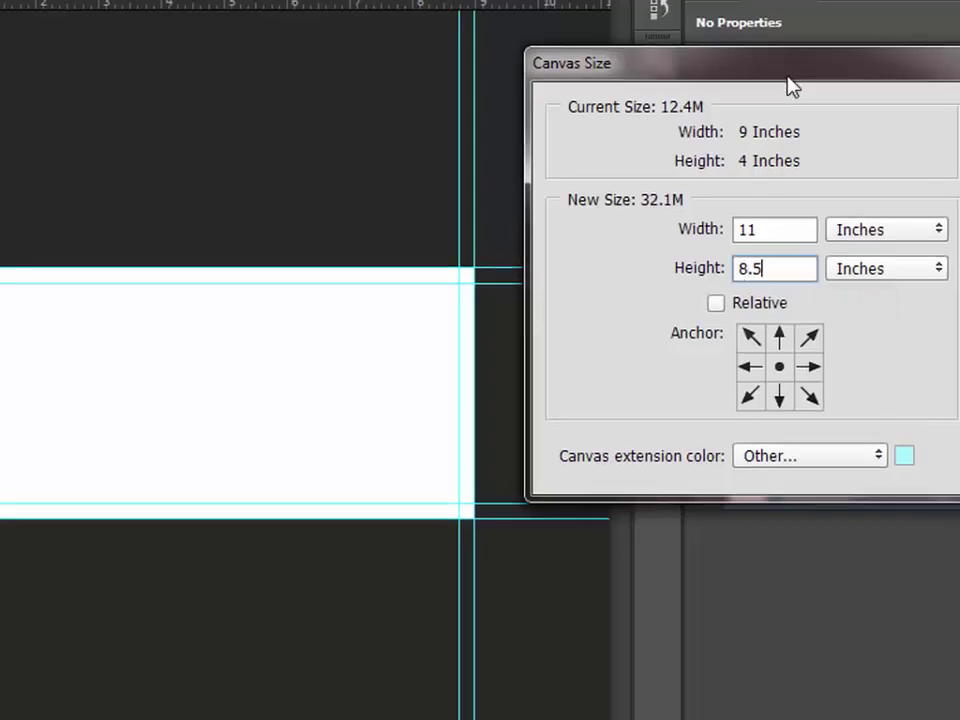
drag(788, 70, 341, 63)
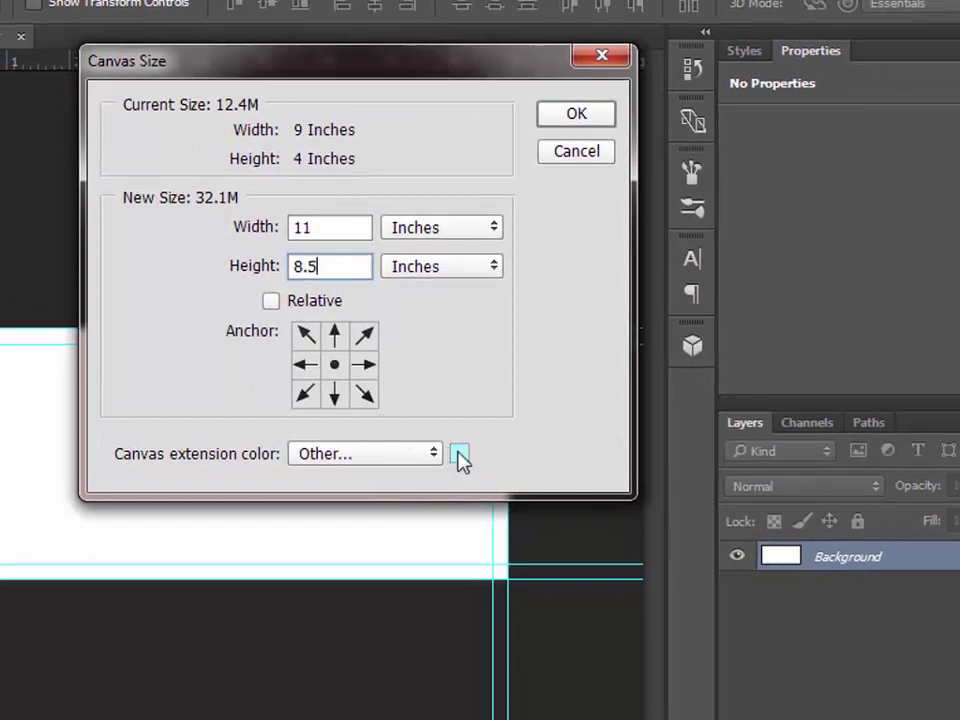
click(456, 455)
click(355, 123)
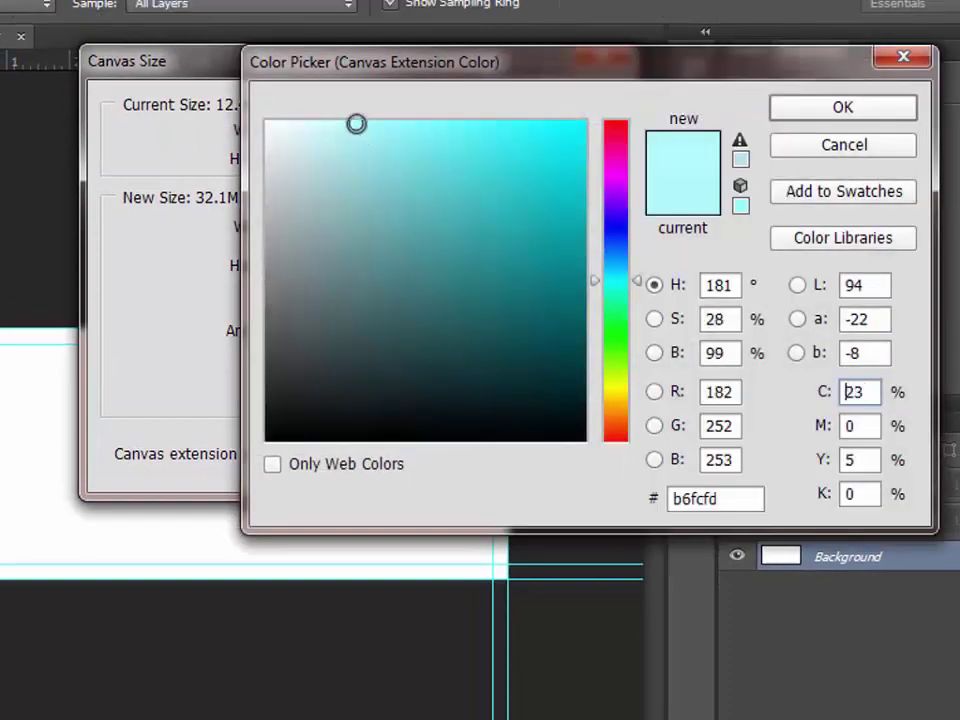
click(800, 112)
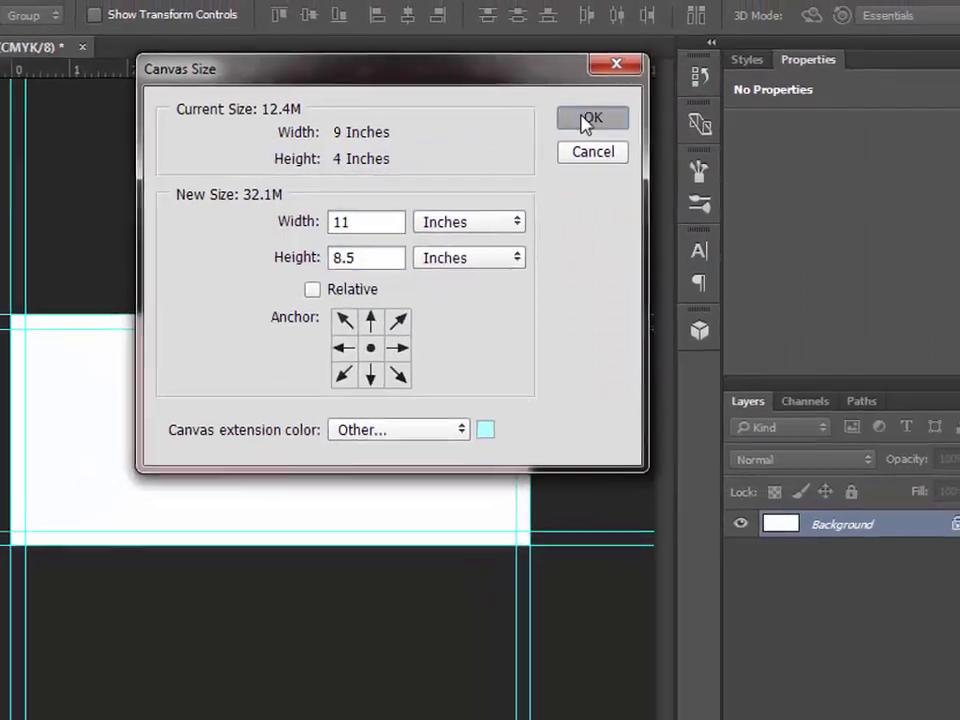
click(570, 117)
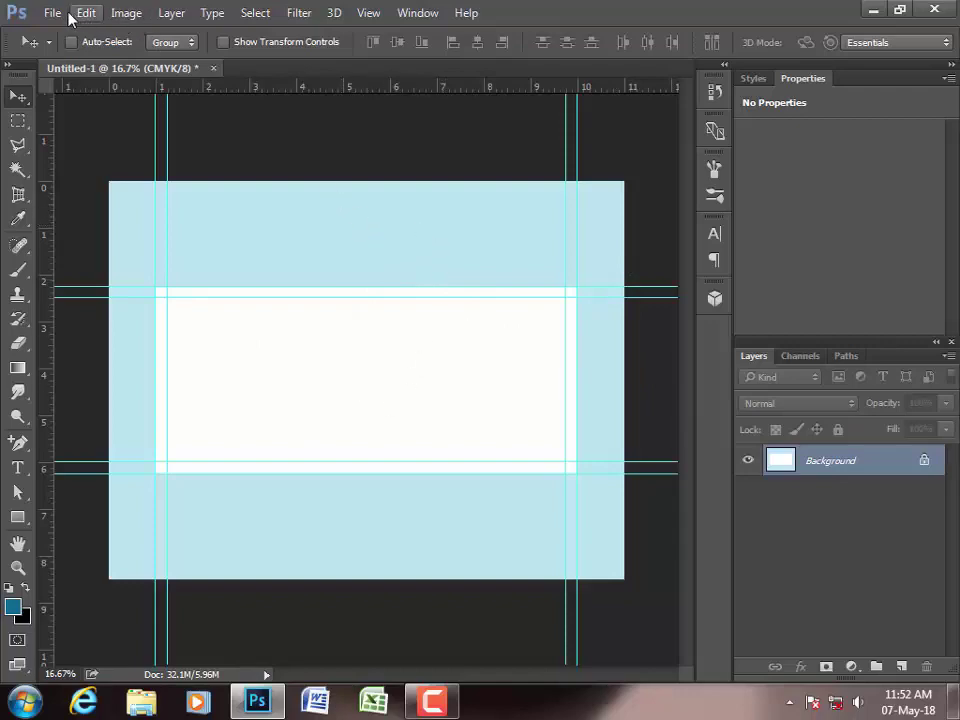
- Open SDL Logo.jpg from the sdl folder and unlock its Background into Layer 0
click(52, 12)
click(70, 62)
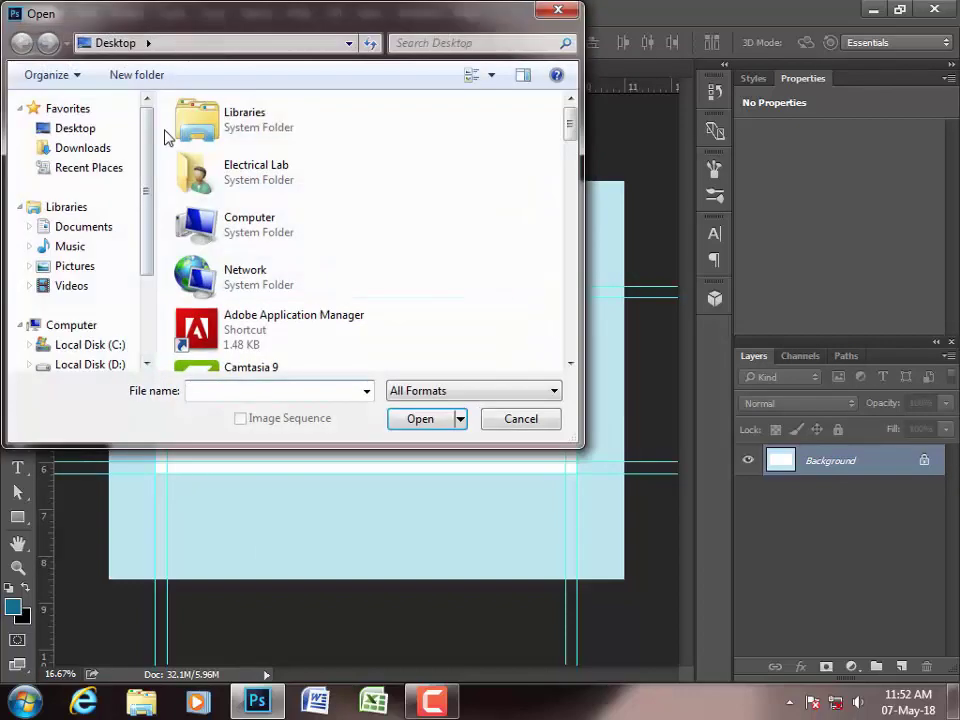
scroll(246, 268, down, 10)
scroll(246, 268, down, 5)
scroll(246, 268, down, 3)
scroll(246, 268, down, 5)
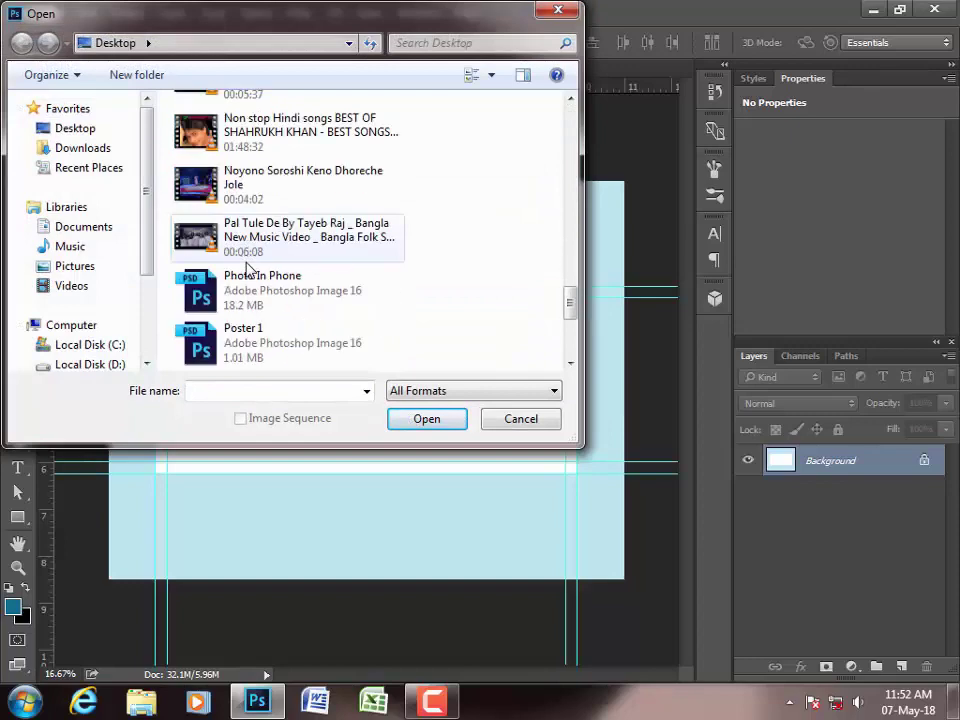
scroll(249, 266, down, 2)
scroll(270, 310, up, 3)
scroll(274, 313, up, 10)
scroll(266, 222, up, 3)
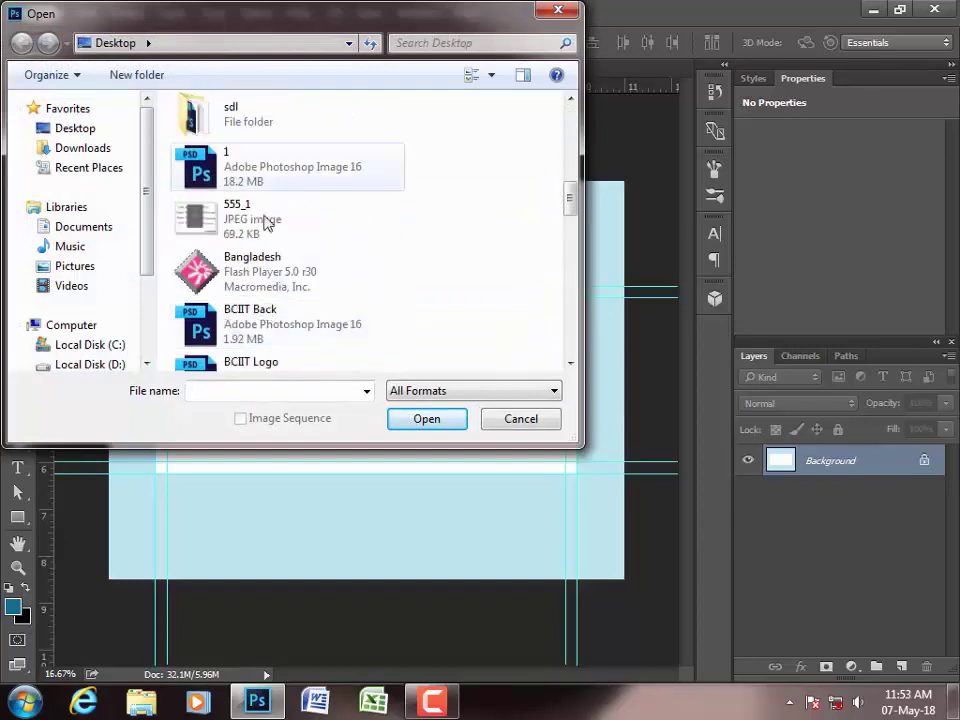
double_click(230, 110)
scroll(300, 300, down, 3)
double_click(336, 300)
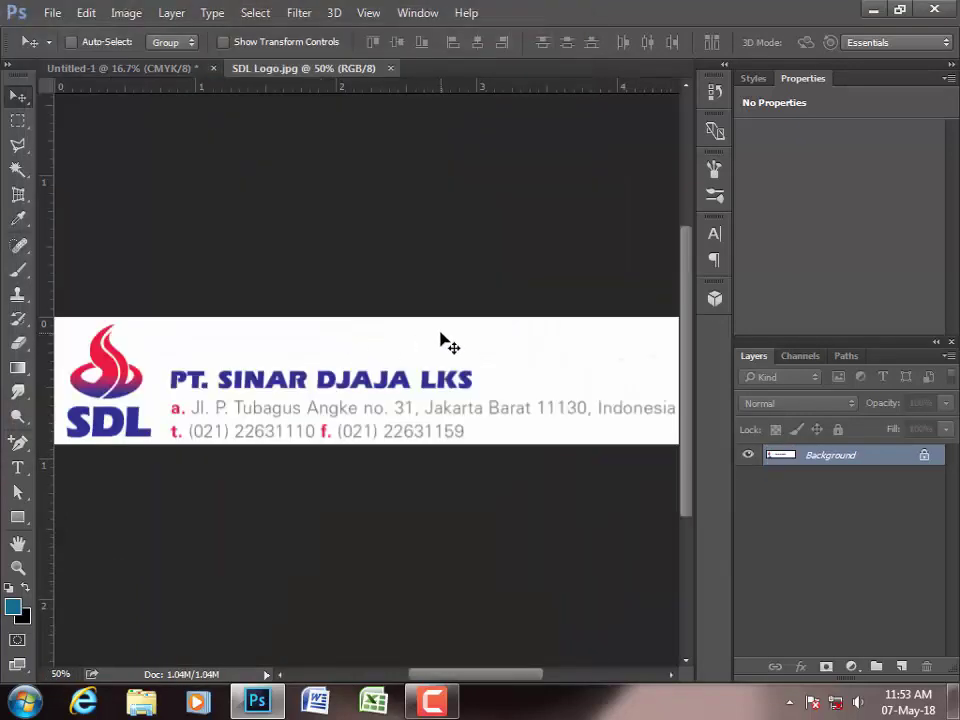
click(925, 456)
- Drag the SDL logo into Untitled-1 and stretch it to about 106% width, 124% height
mouse_move(467, 390)
mouse_down()
mouse_move(187, 55)
mouse_move(340, 368)
mouse_move(292, 320)
mouse_move(302, 331)
mouse_up()
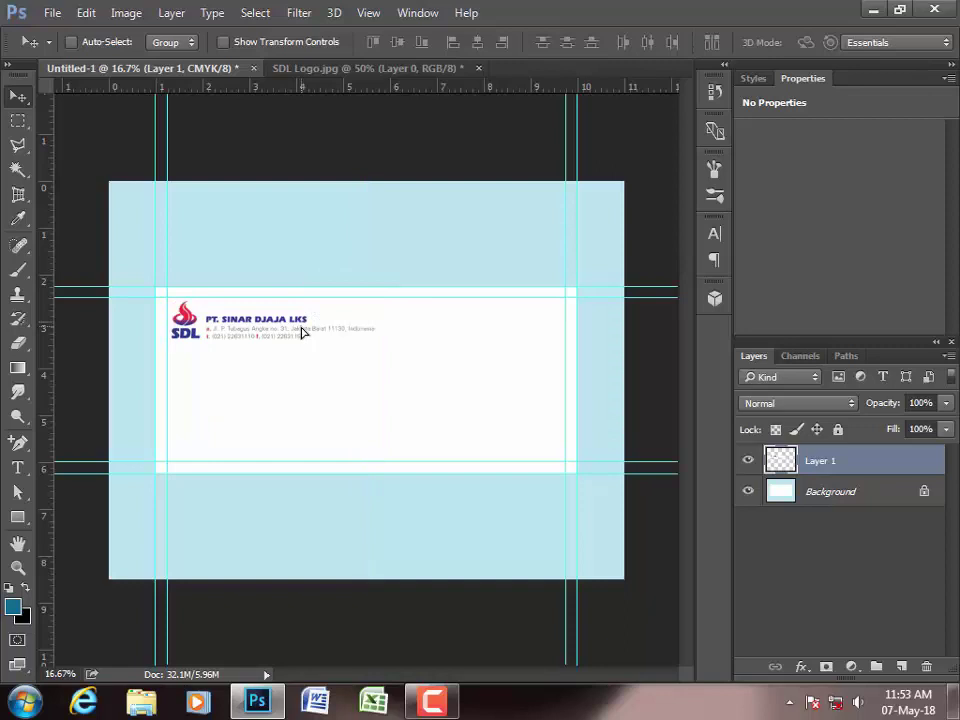
key(ctrl+t)
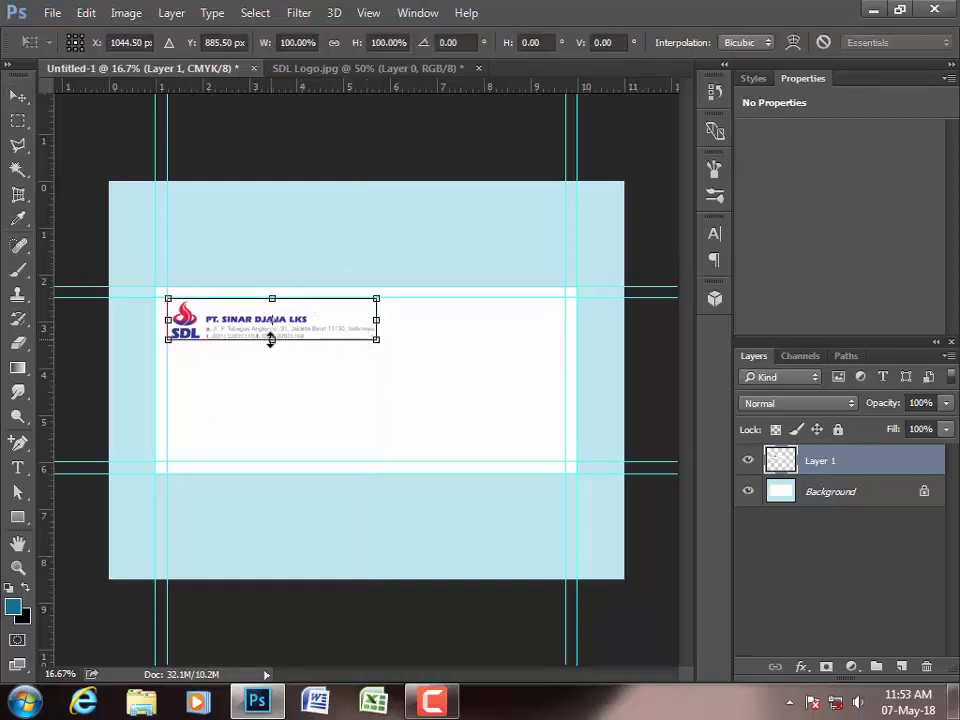
drag(271, 340, 271, 350)
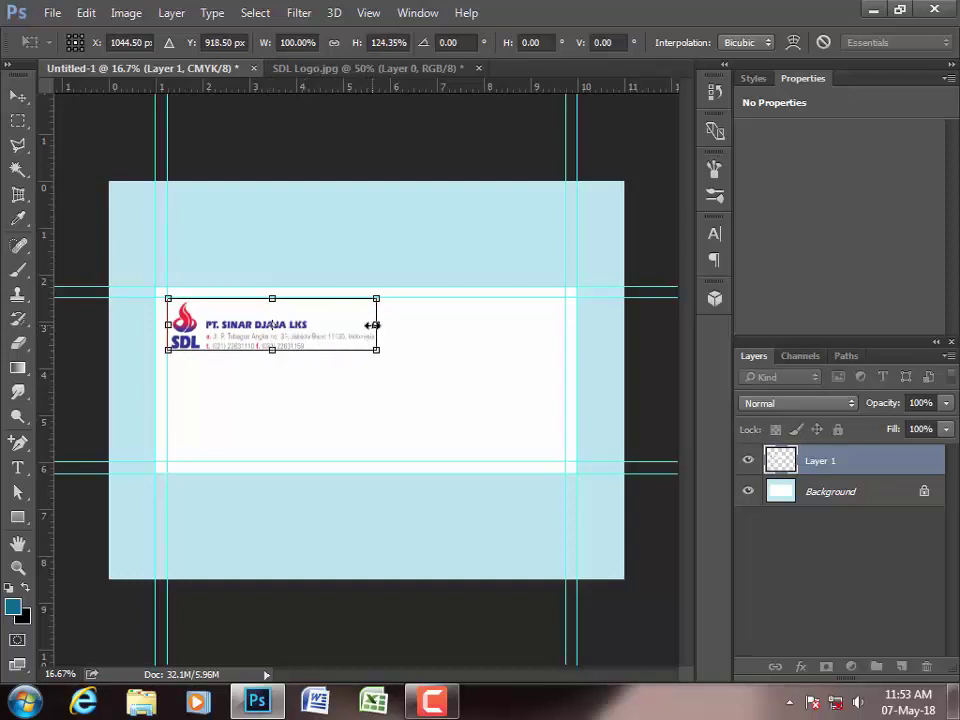
drag(376, 324, 387, 324)
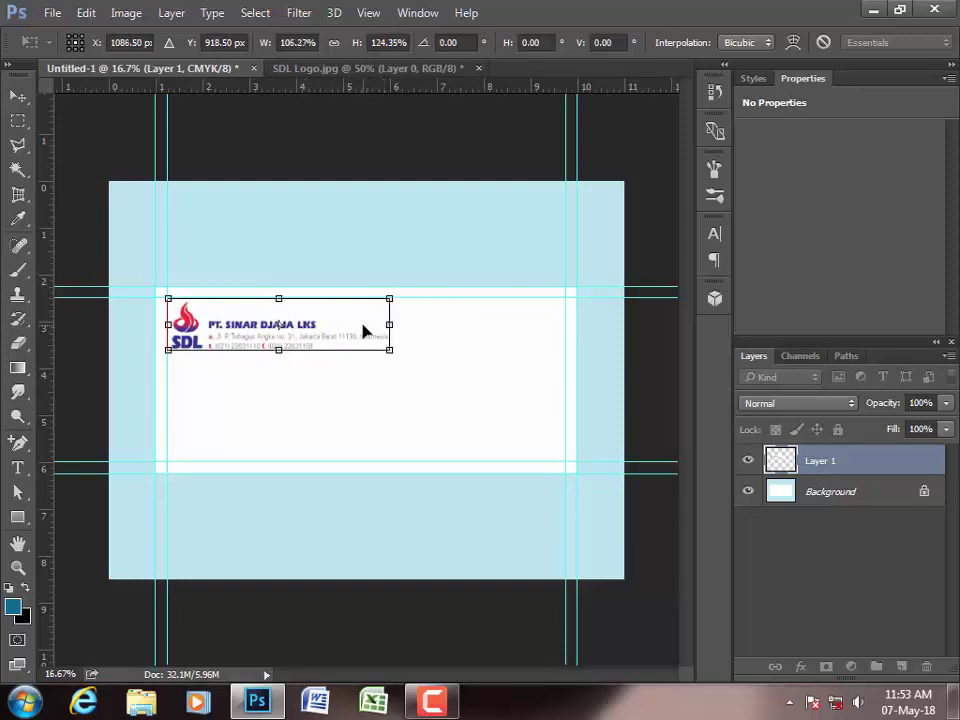
key(Return)
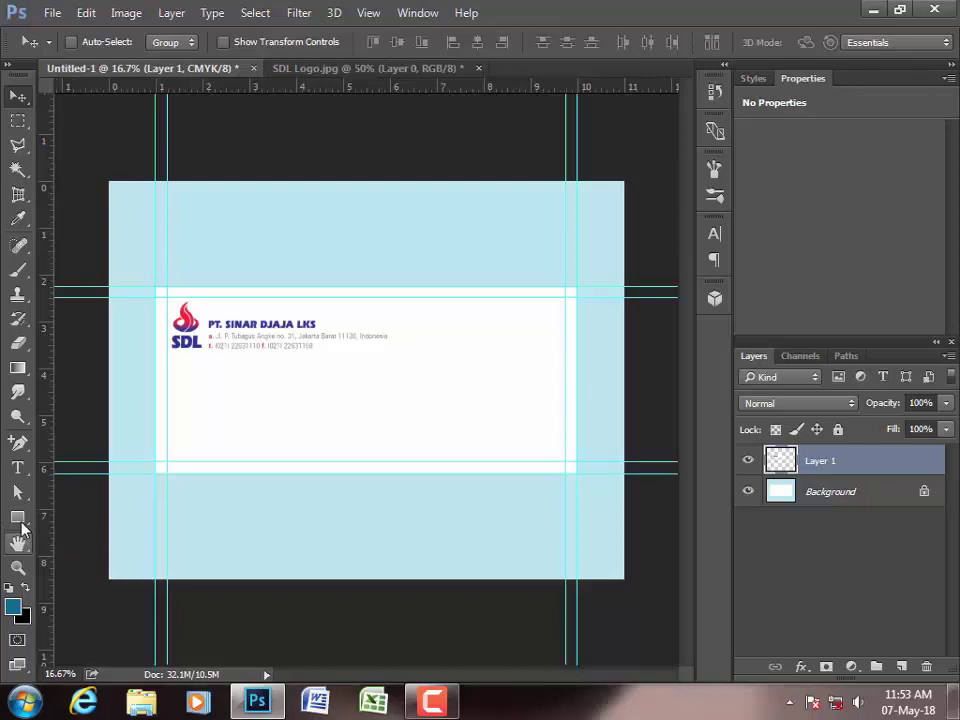
click(19, 519)
- Draw a 2700 × 273 px rectangle along the bottom guides of the white card
right_click(22, 527)
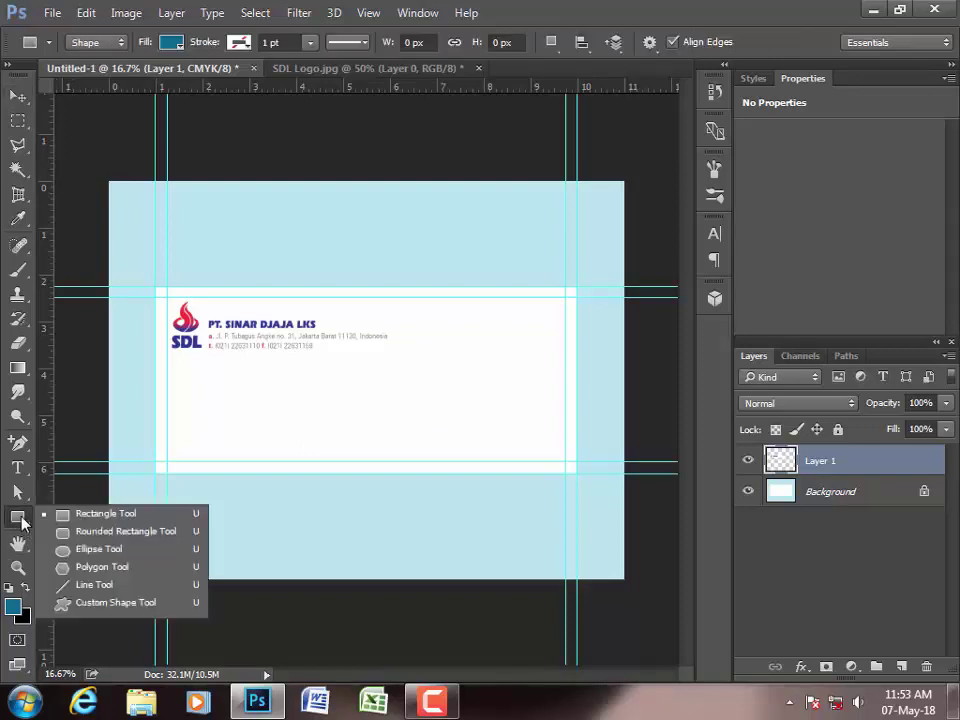
click(80, 519)
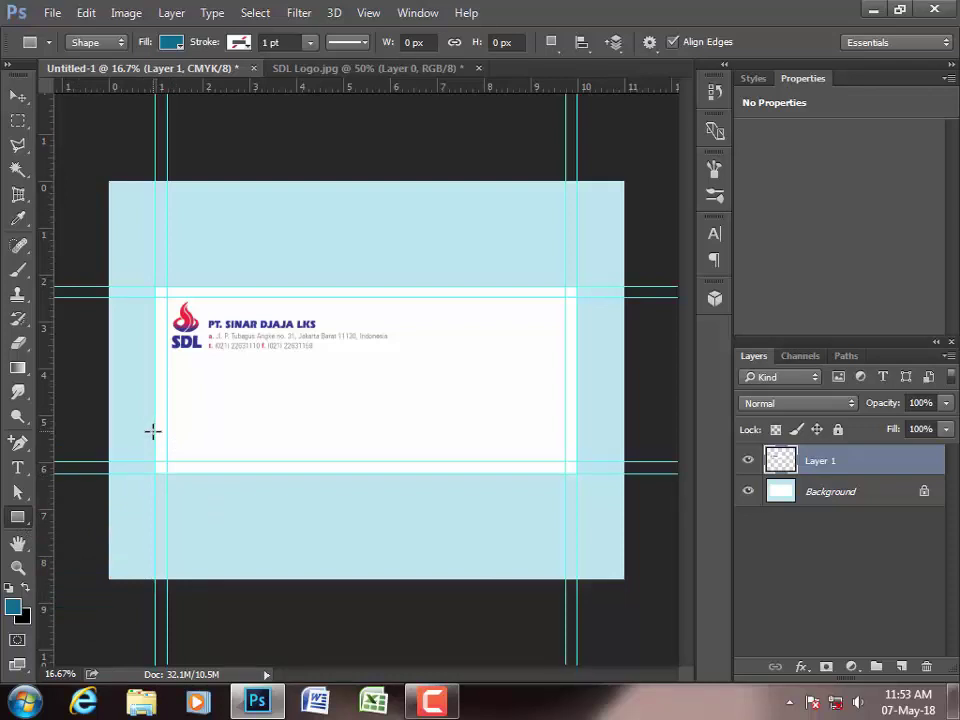
mouse_move(153, 431)
mouse_down()
mouse_move(155, 476)
mouse_move(602, 491)
mouse_move(581, 472)
mouse_up()
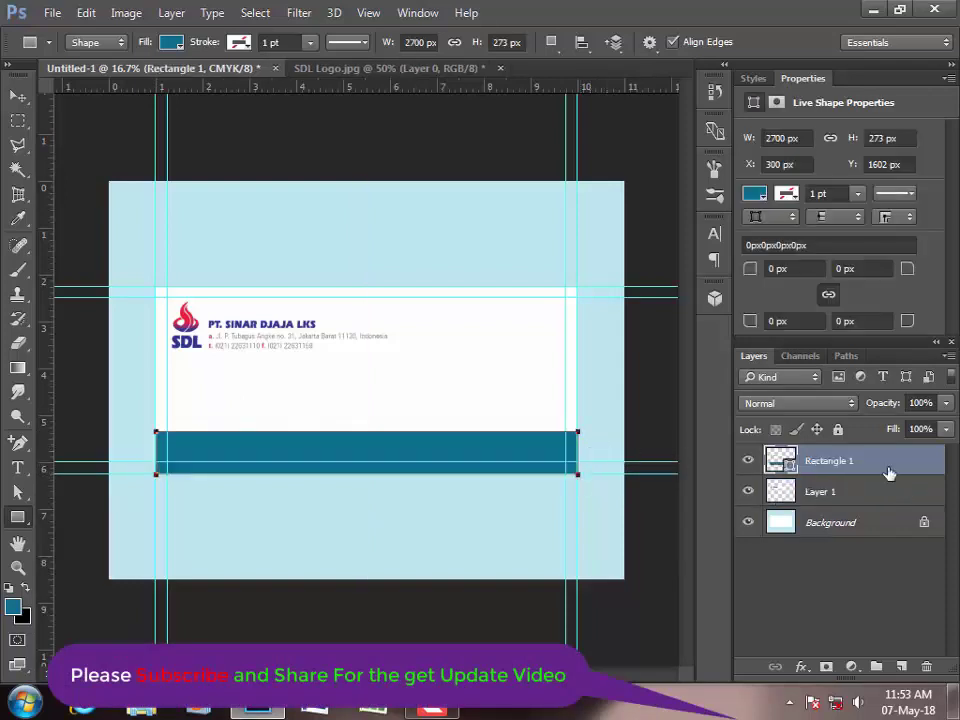
click(801, 667)
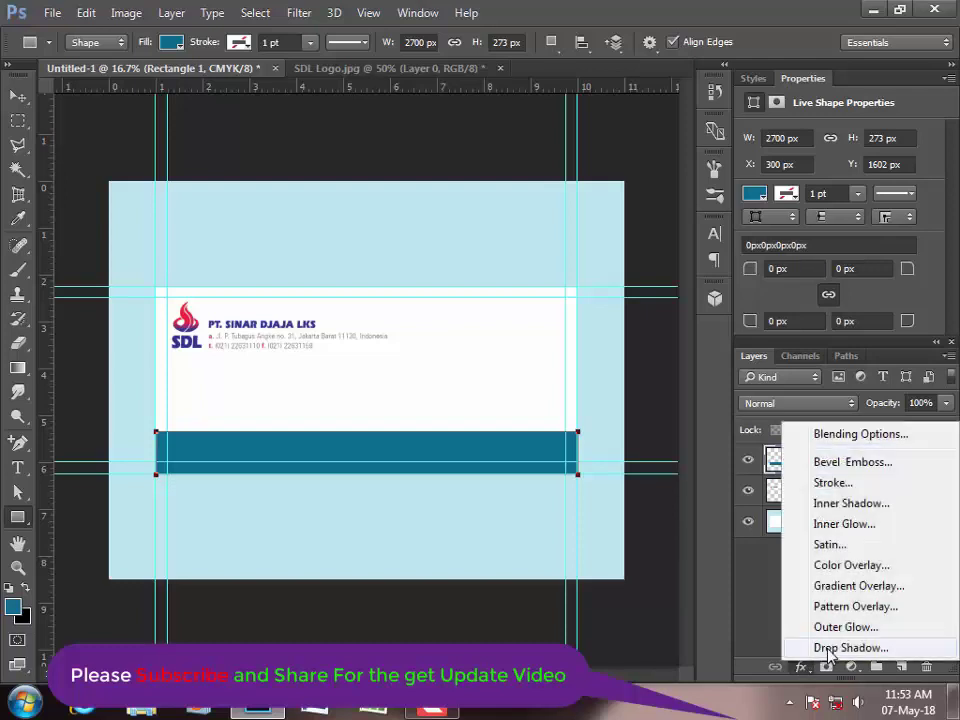
- Add a Gradient Overlay running navy to red #ec1c3c and back to navy, with adjusted midpoints
click(838, 587)
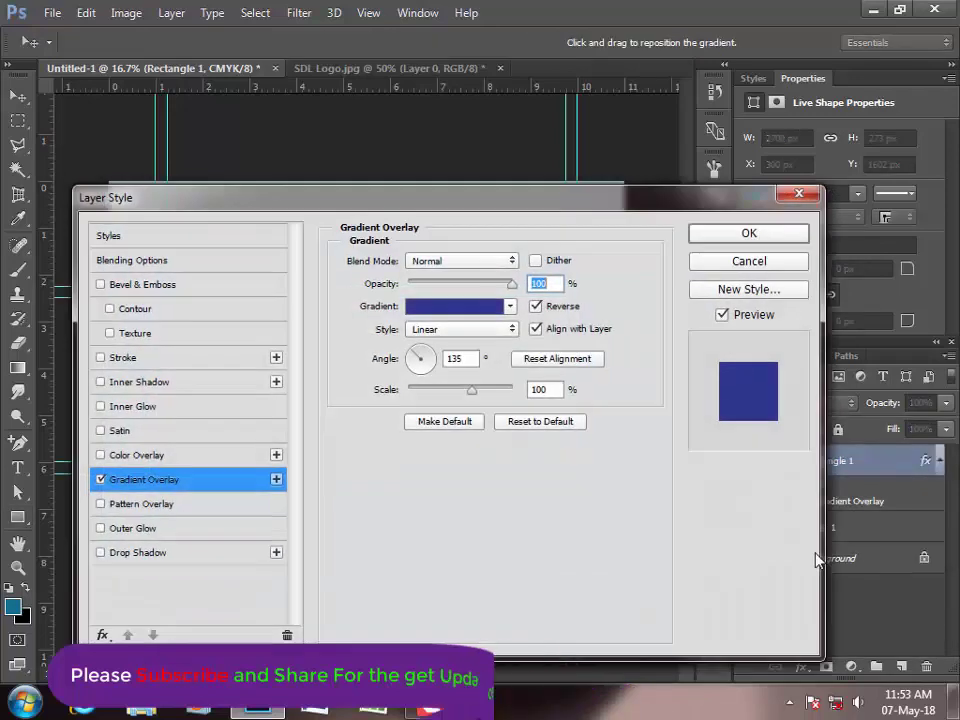
drag(455, 220, 930, 222)
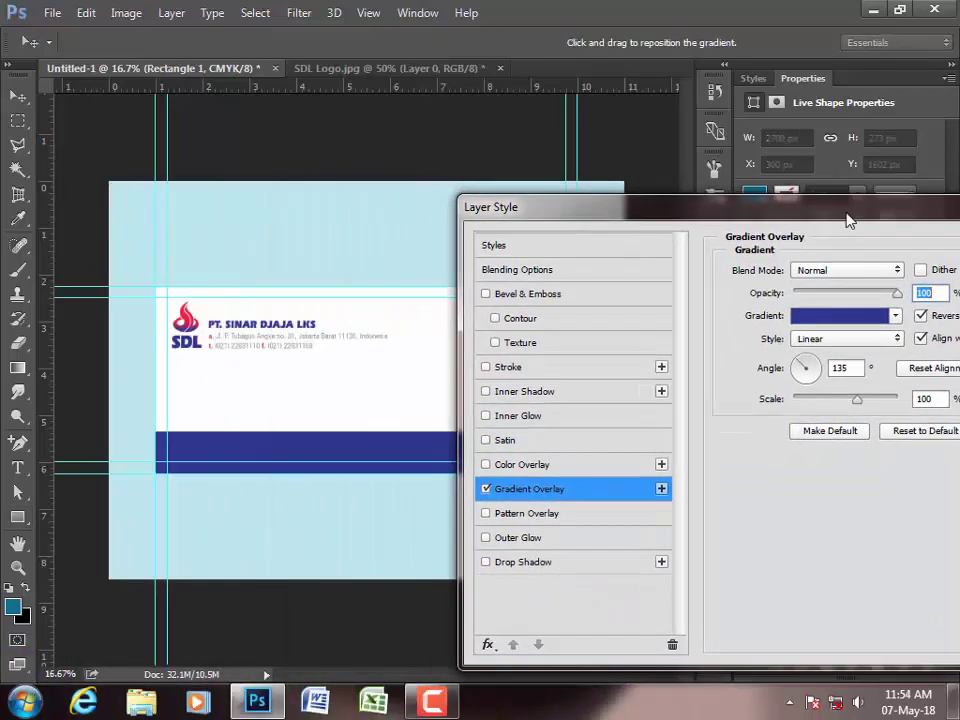
click(932, 319)
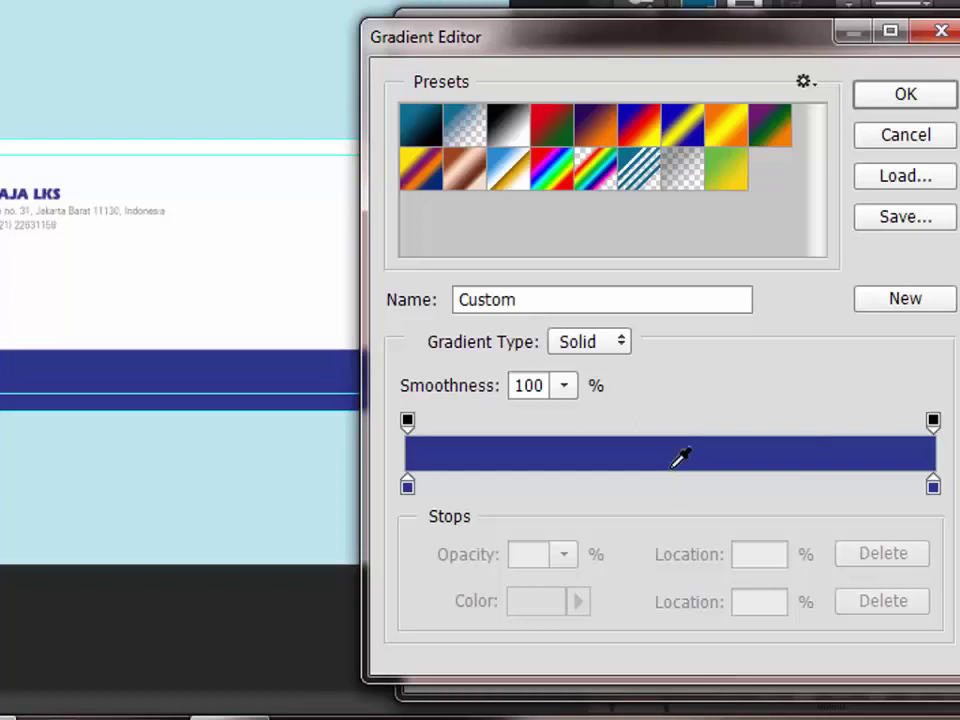
click(670, 487)
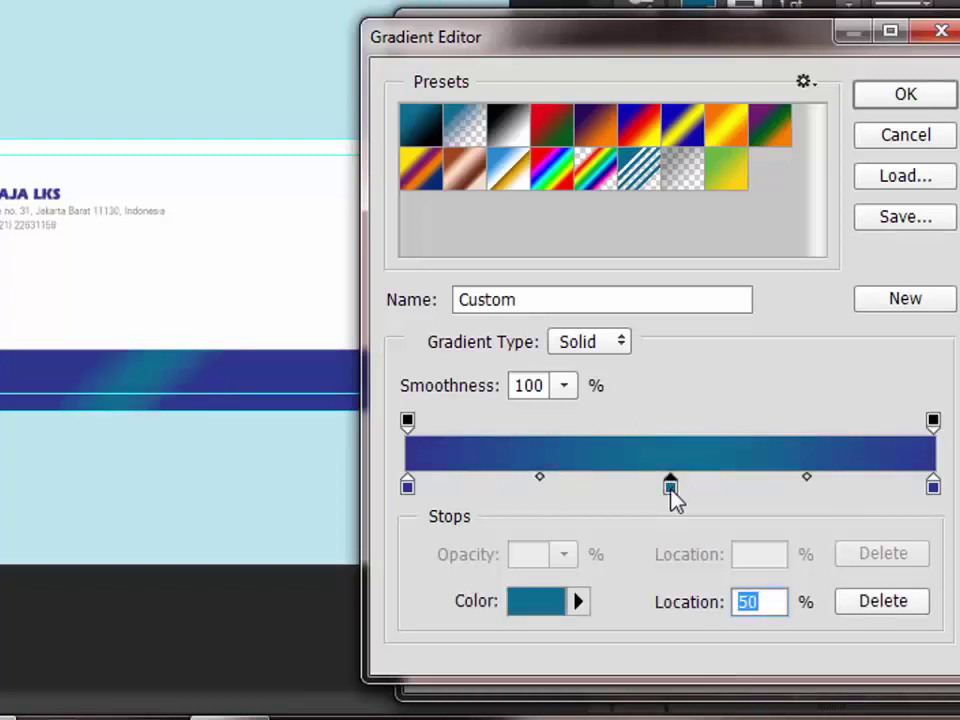
click(534, 612)
click(16, 128)
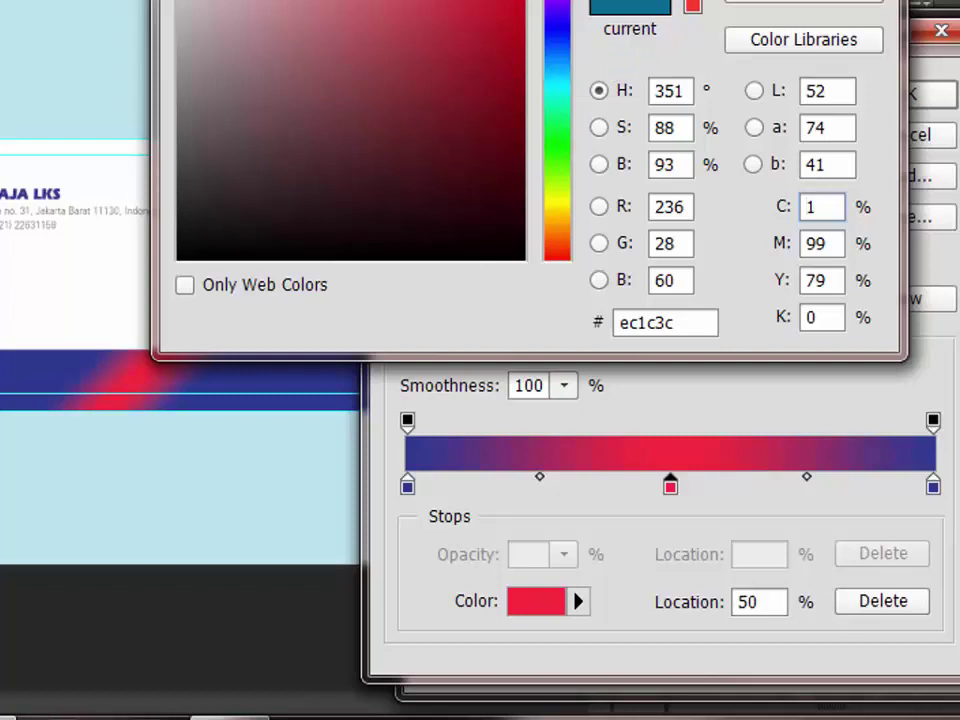
key(Return)
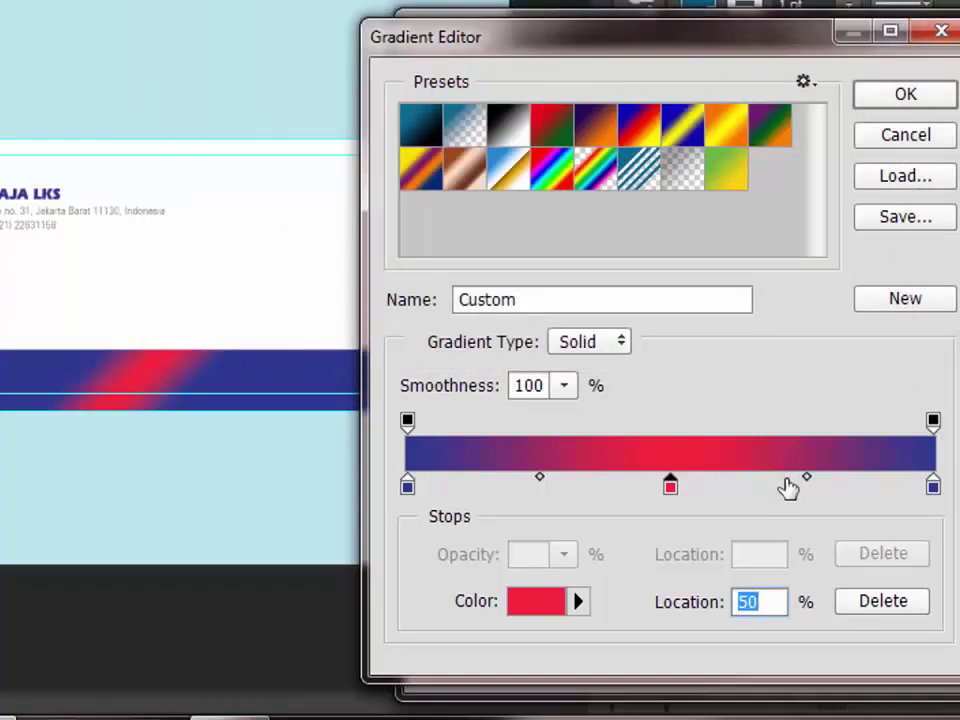
drag(807, 478, 866, 480)
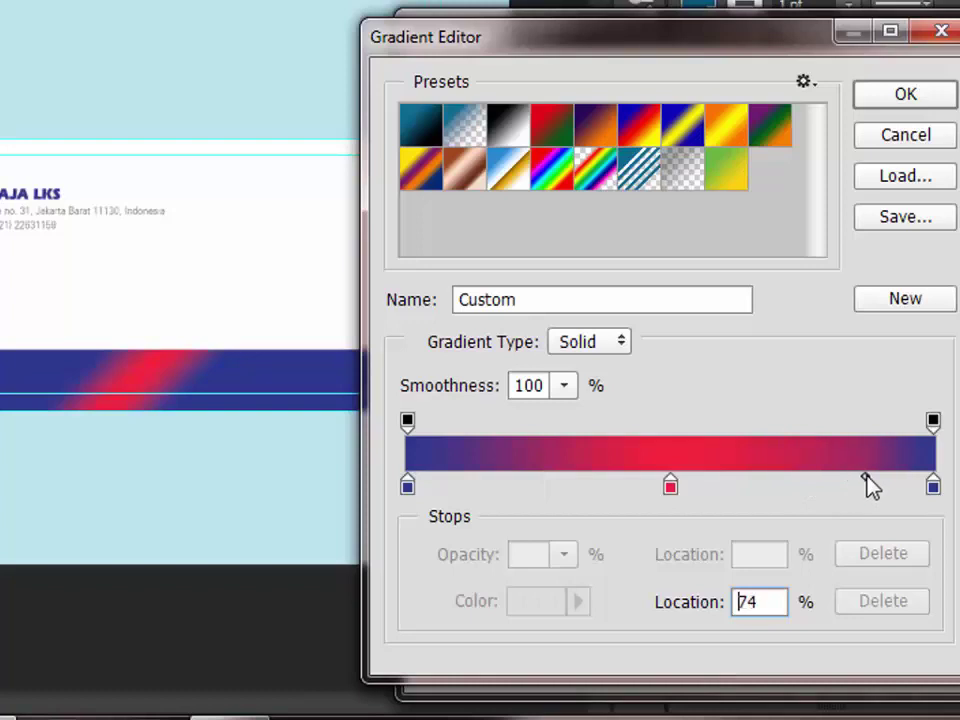
click(670, 490)
drag(537, 478, 493, 484)
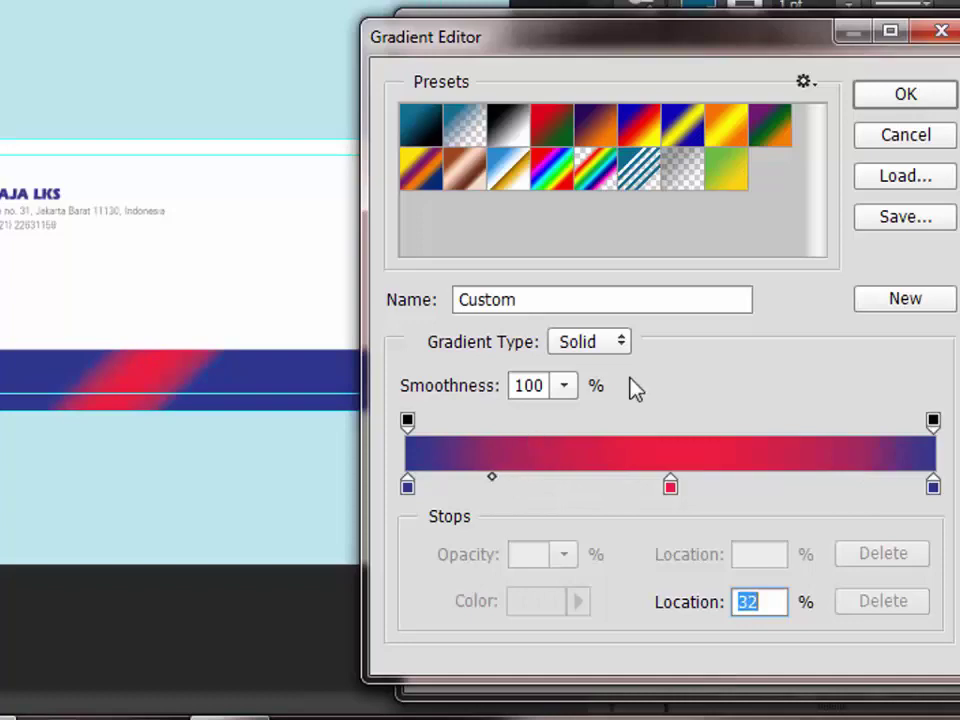
click(938, 100)
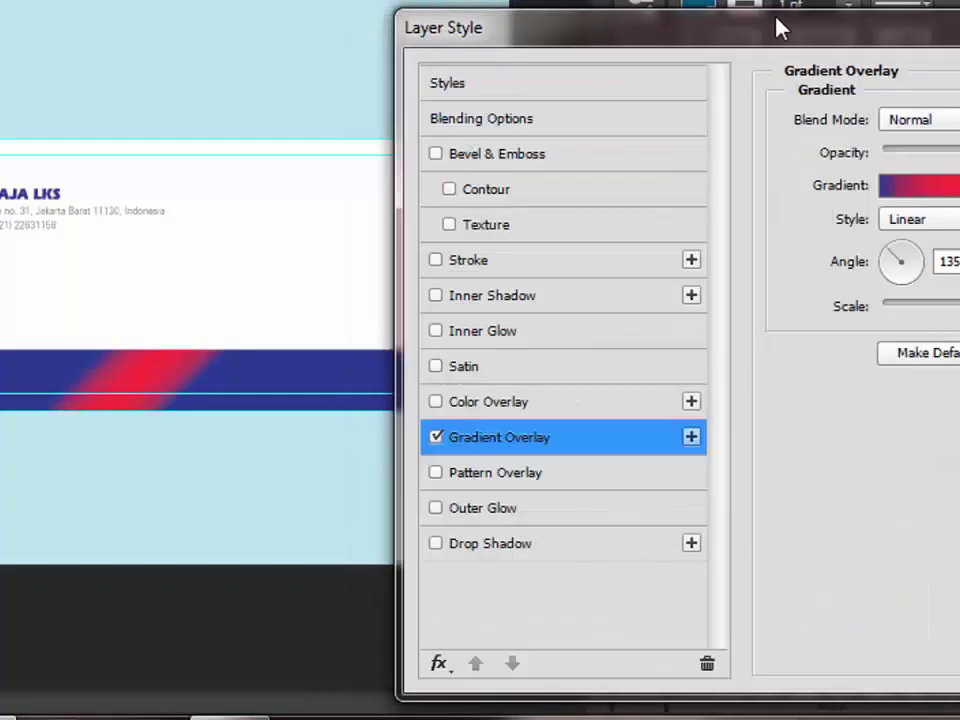
- Set the gradient overlay angle to 135° and commit the layer style
drag(780, 28, 568, 9)
mouse_move(800, 38)
mouse_down()
mouse_move(739, 36)
mouse_move(766, 30)
mouse_up()
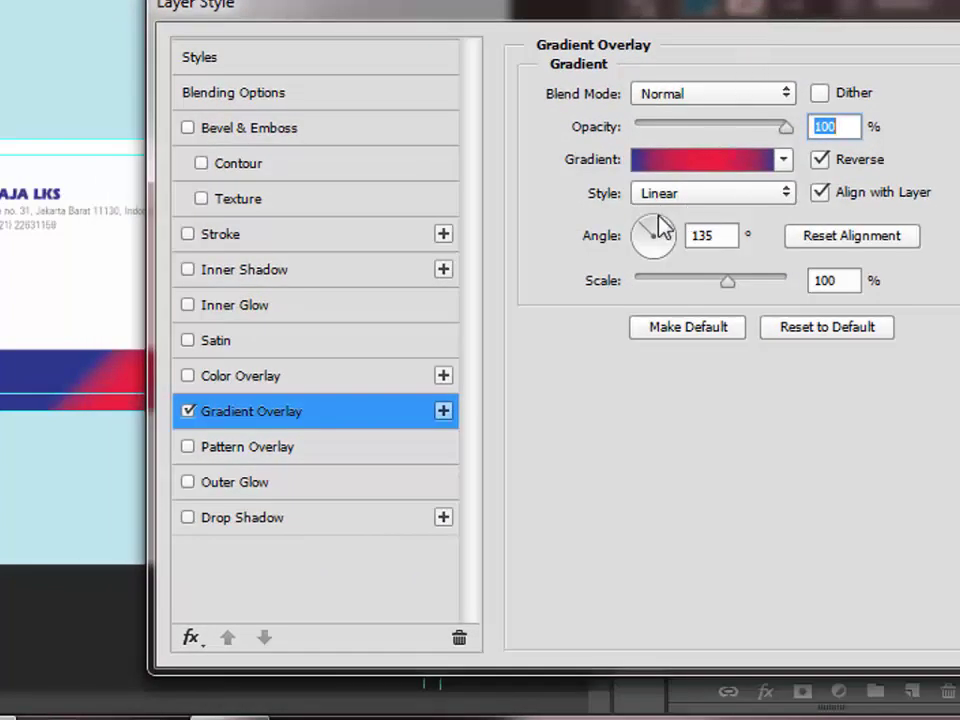
mouse_move(658, 225)
mouse_down()
mouse_move(622, 232)
mouse_move(634, 236)
mouse_up()
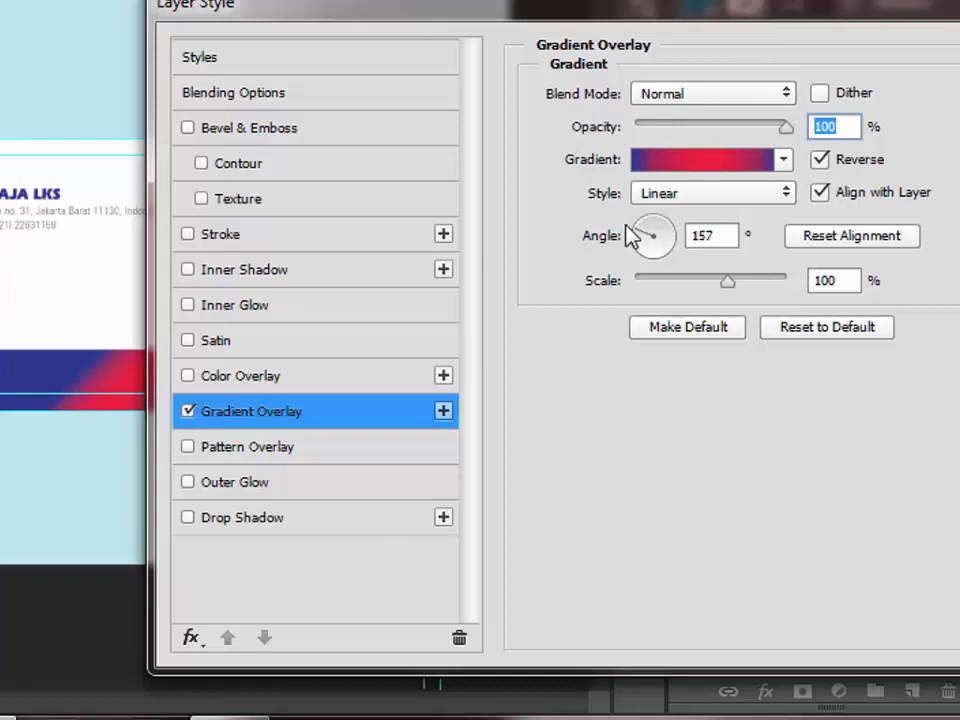
click(735, 235)
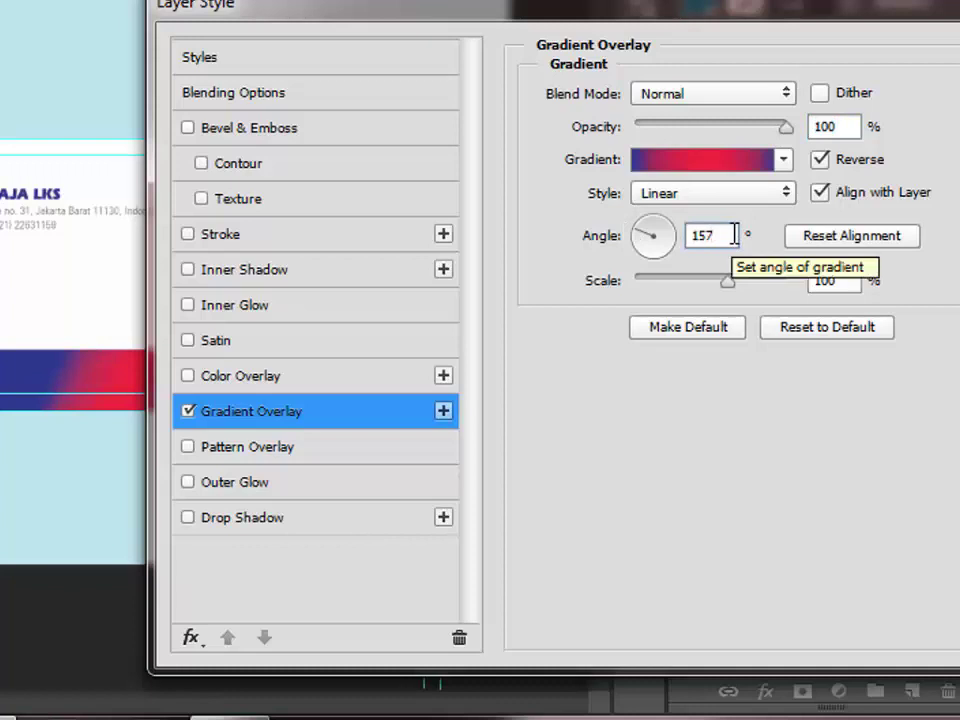
mouse_move(639, 11)
mouse_down()
mouse_move(936, 36)
mouse_move(790, 18)
mouse_up()
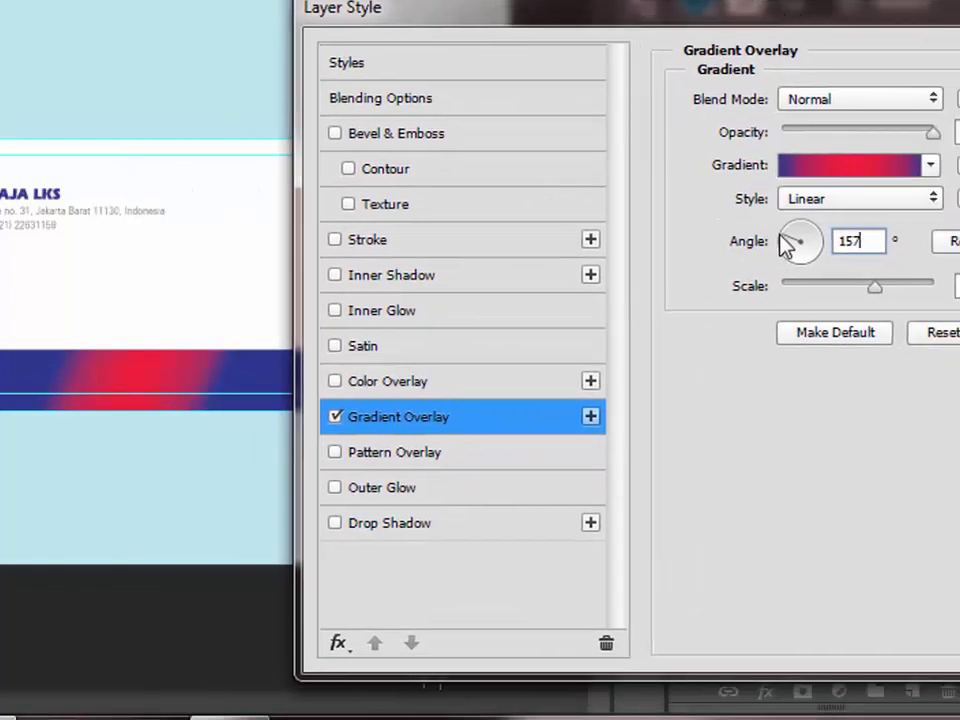
drag(784, 242, 797, 236)
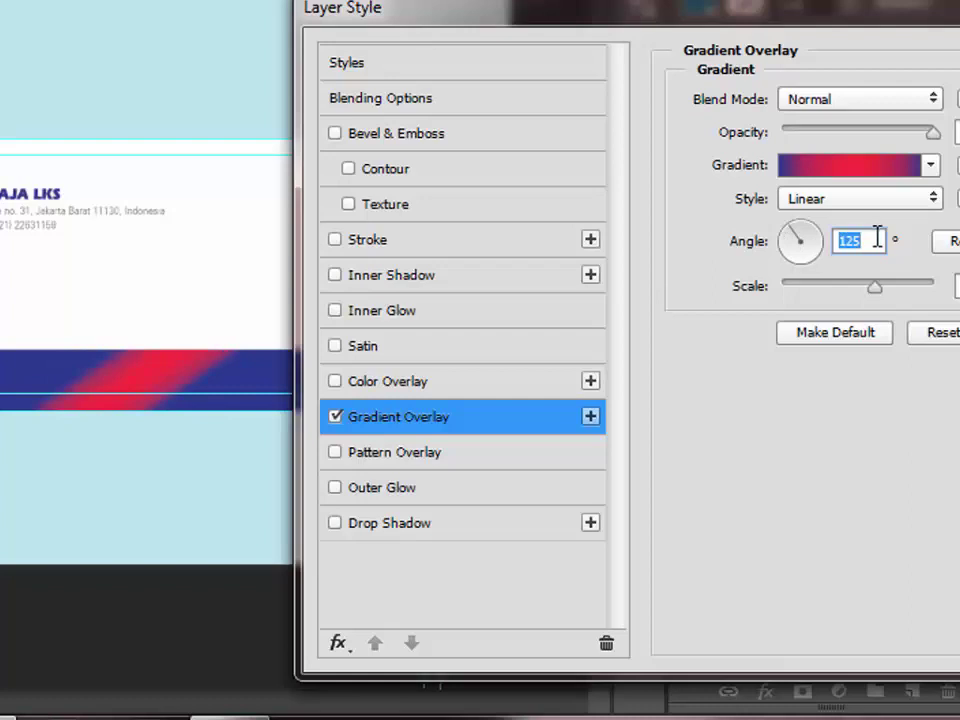
mouse_move(868, 240)
mouse_down()
mouse_move(840, 245)
mouse_move(848, 245)
mouse_up()
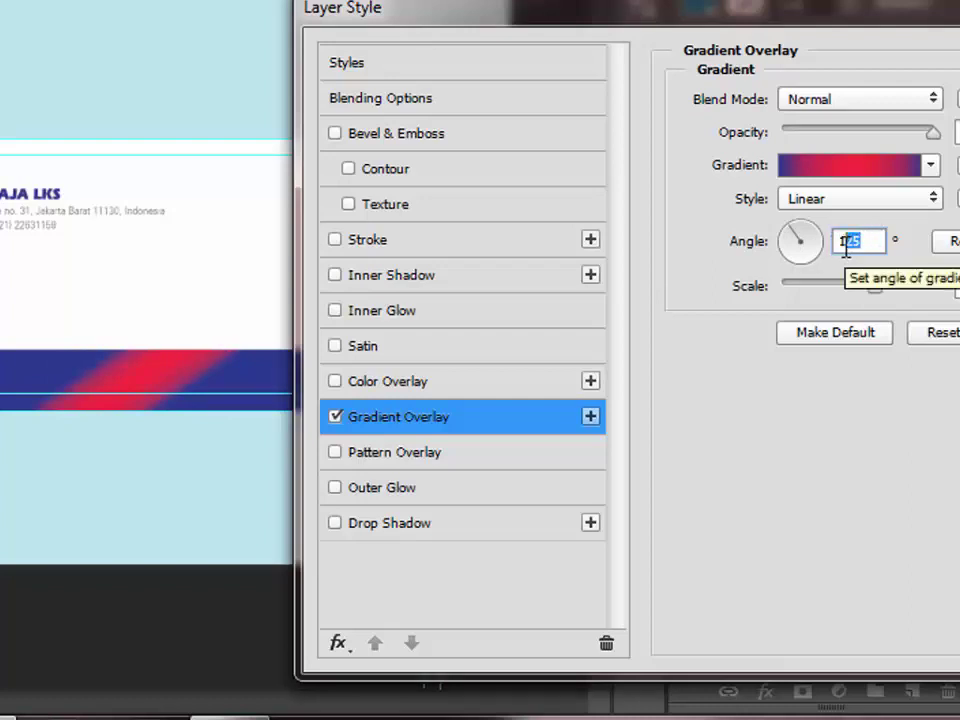
text(285)
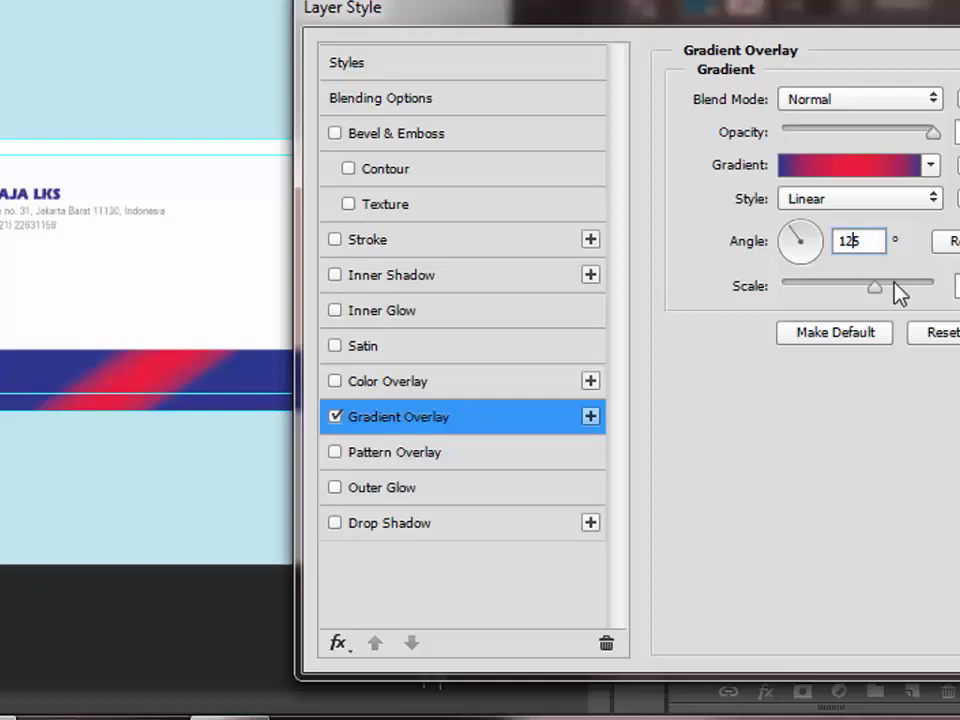
key(BackSpace)
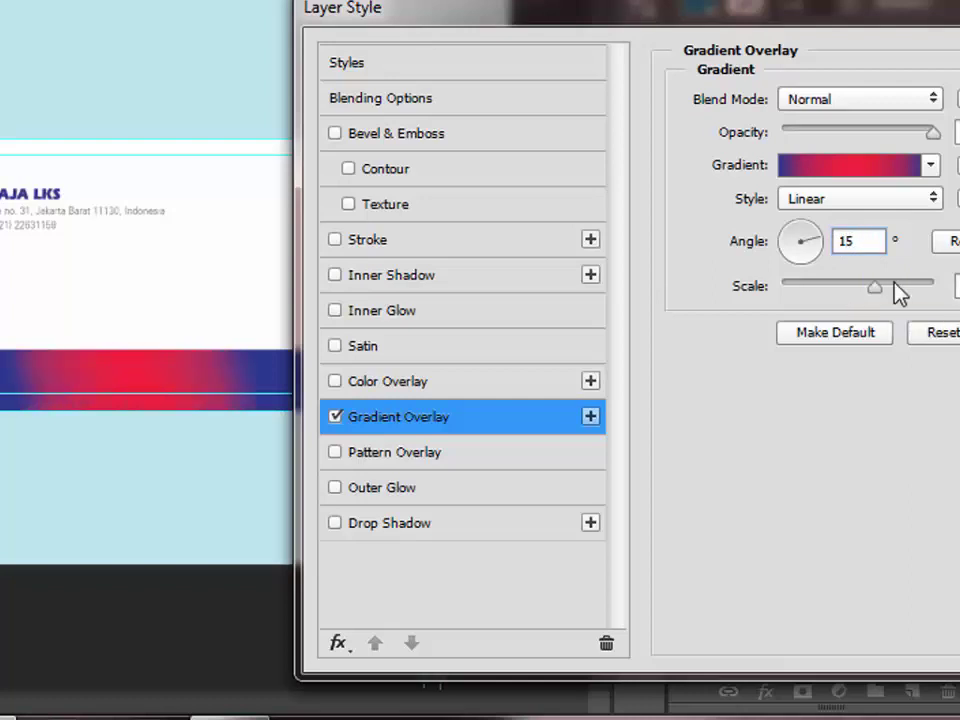
text(3)
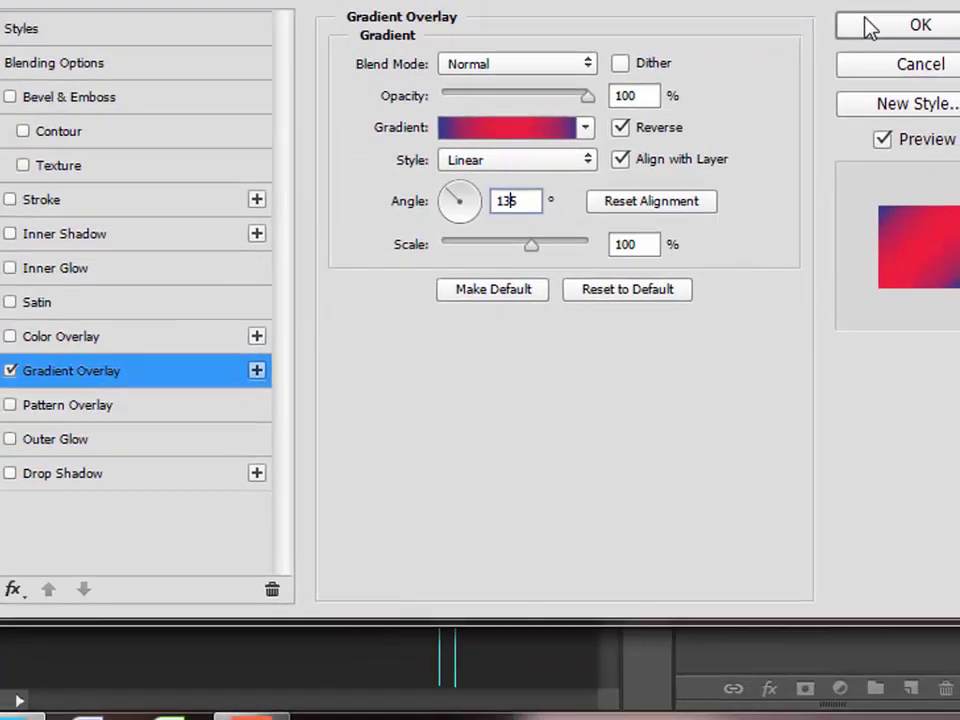
click(866, 8)
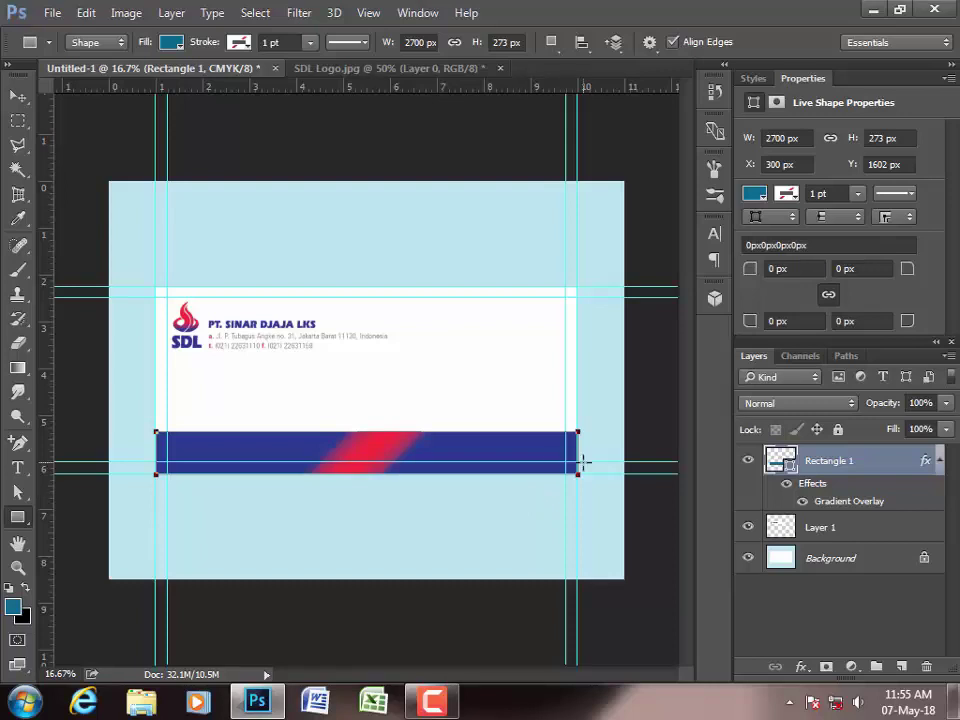
- Create an exact 0.5 in × 4 in rectangle down the card's left edge
click(938, 461)
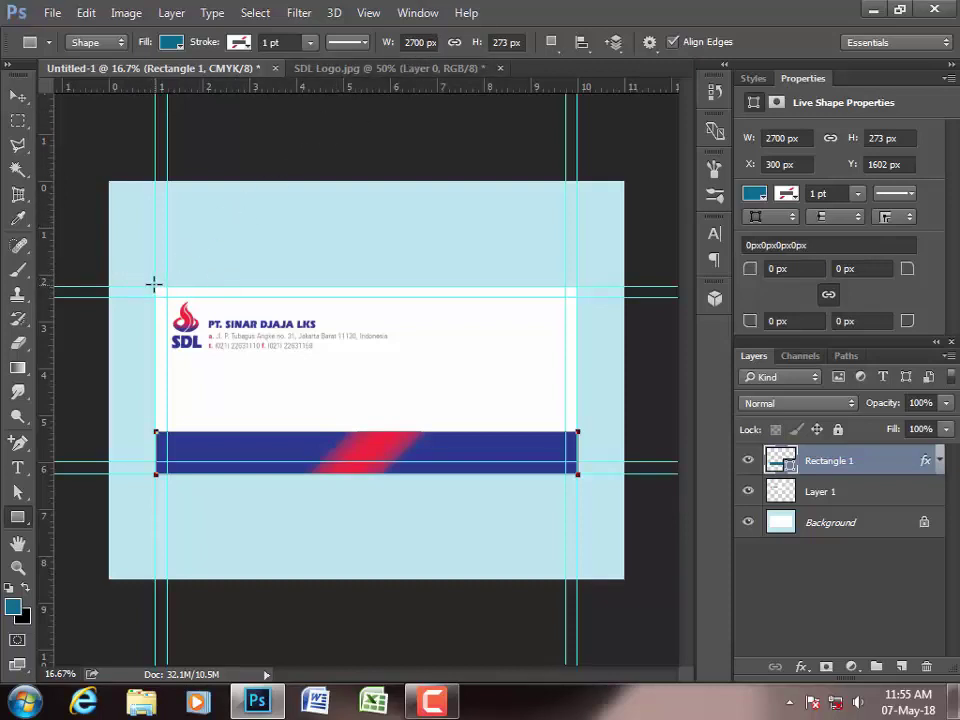
click(153, 283)
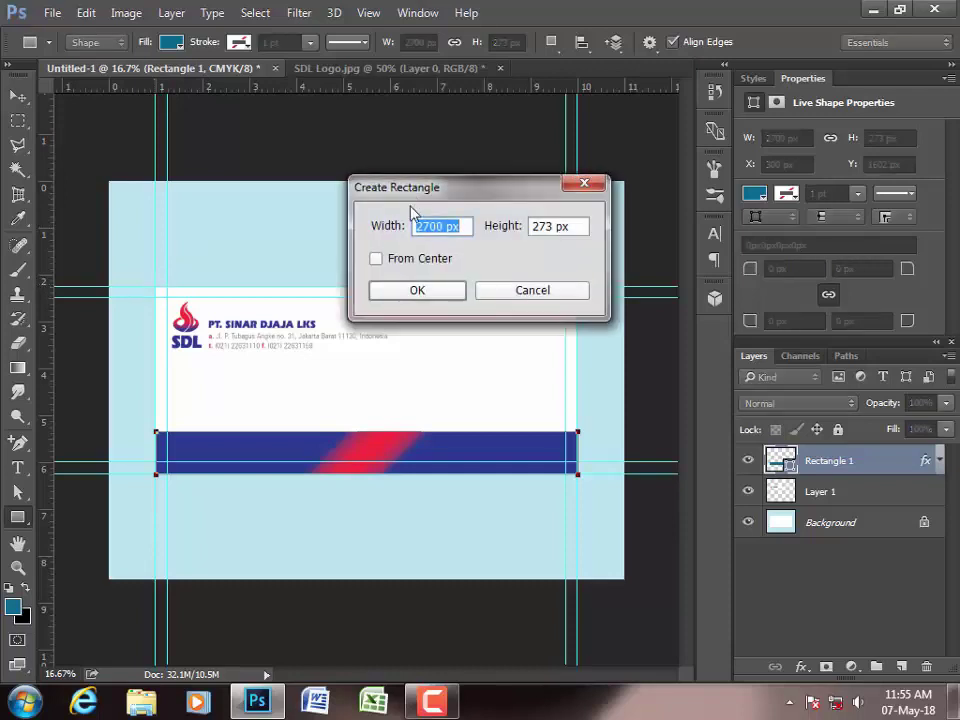
drag(453, 229, 408, 230)
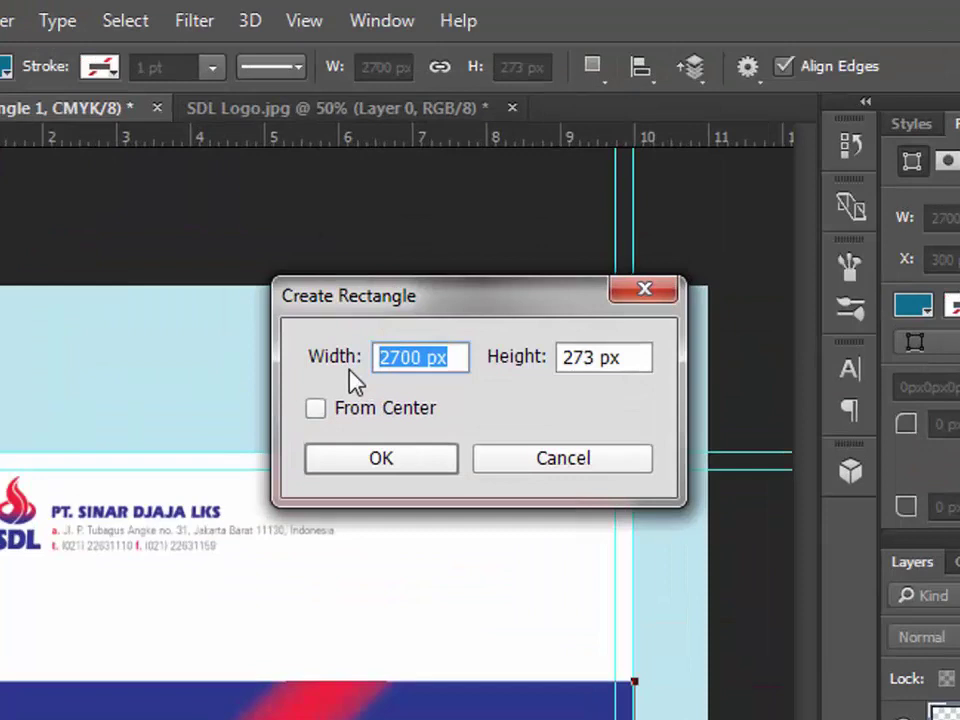
text(.)
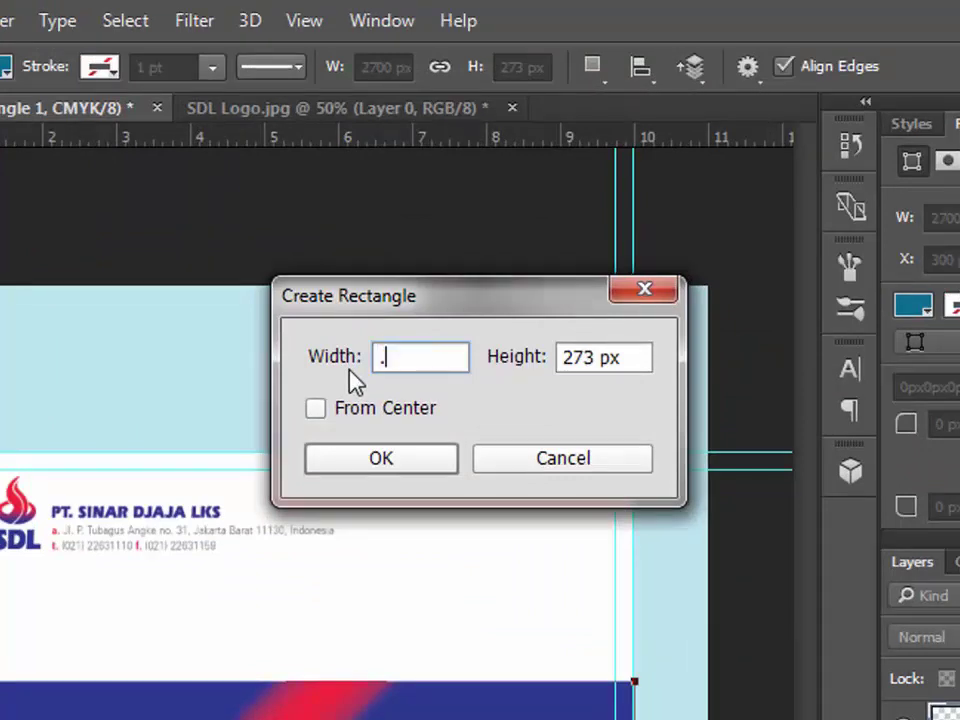
text(5 )
text(in)
key(Tab)
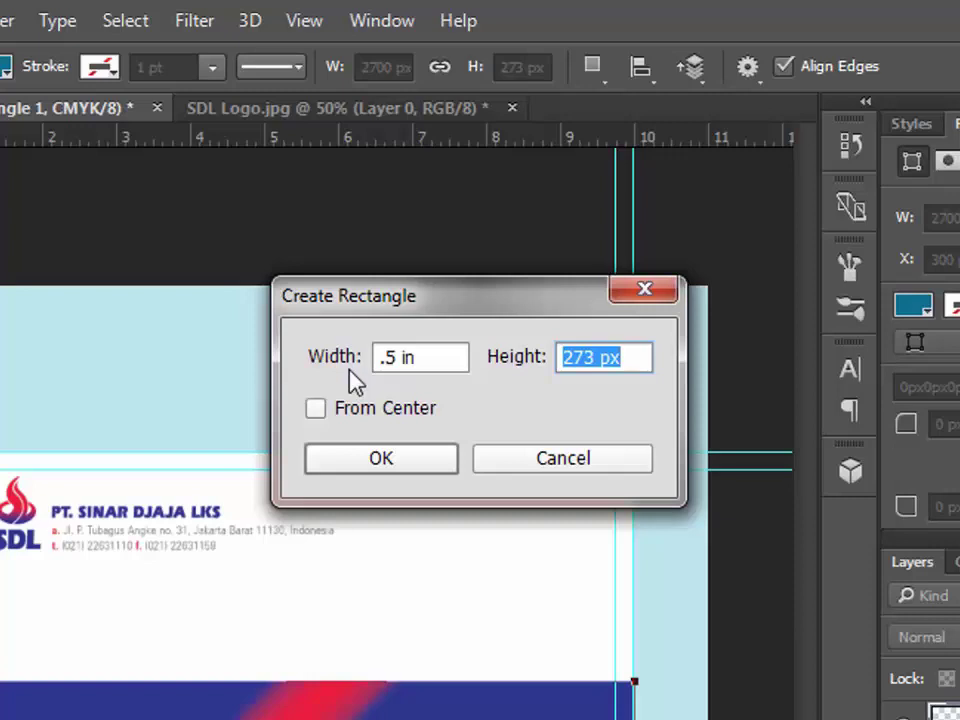
text(4)
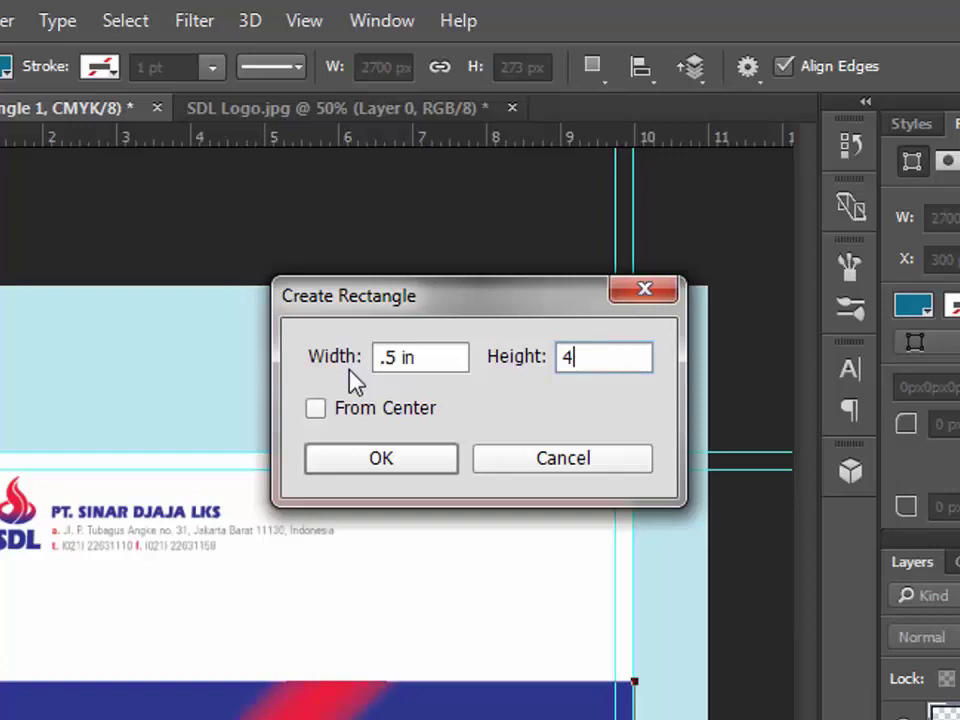
text( in)
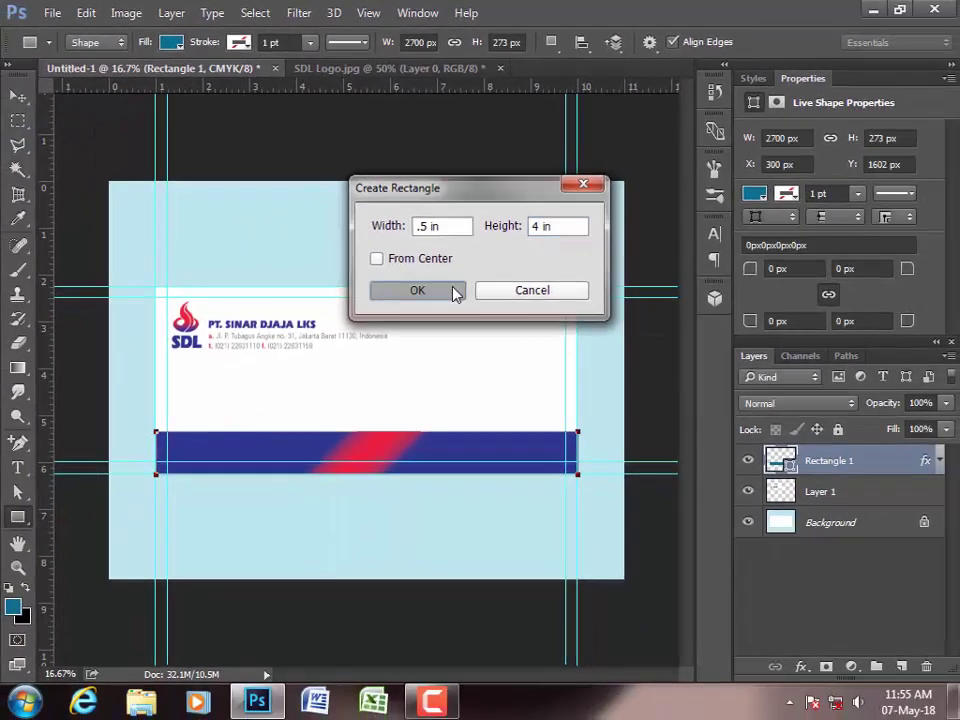
click(417, 290)
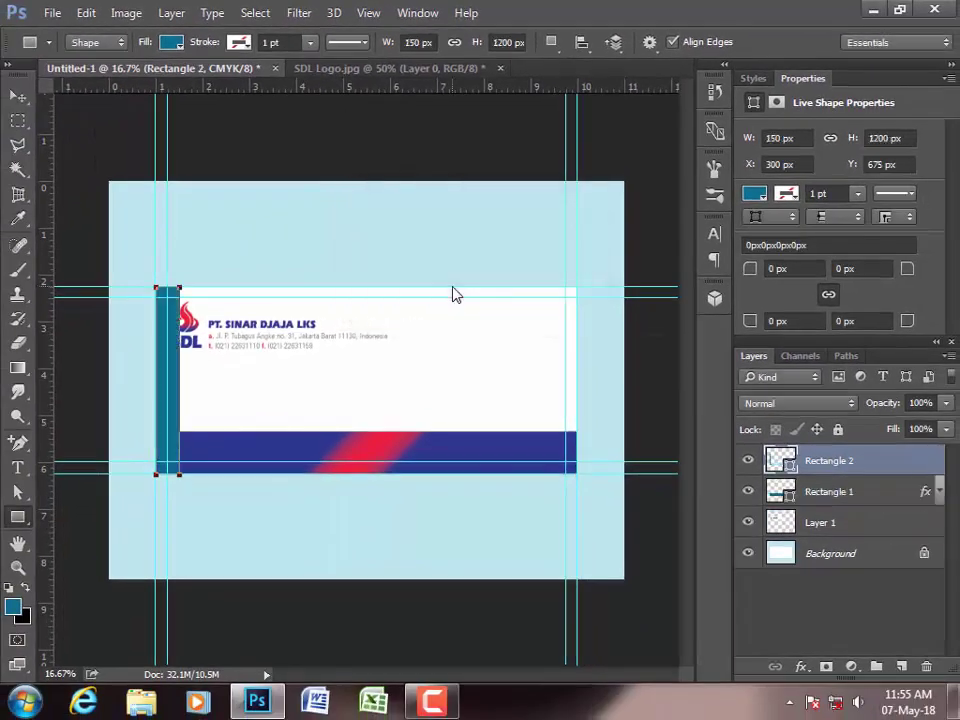
double_click(781, 460)
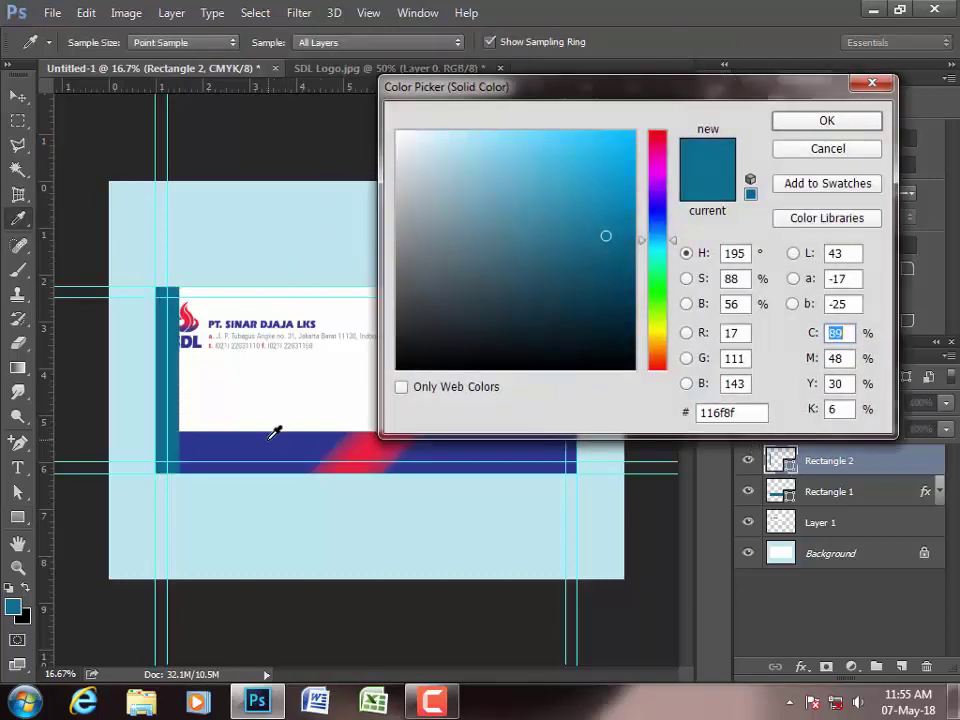
- Fill Rectangle 2 with navy #2e388e, sampled from the letterhead's bottom bar
click(275, 432)
click(785, 121)
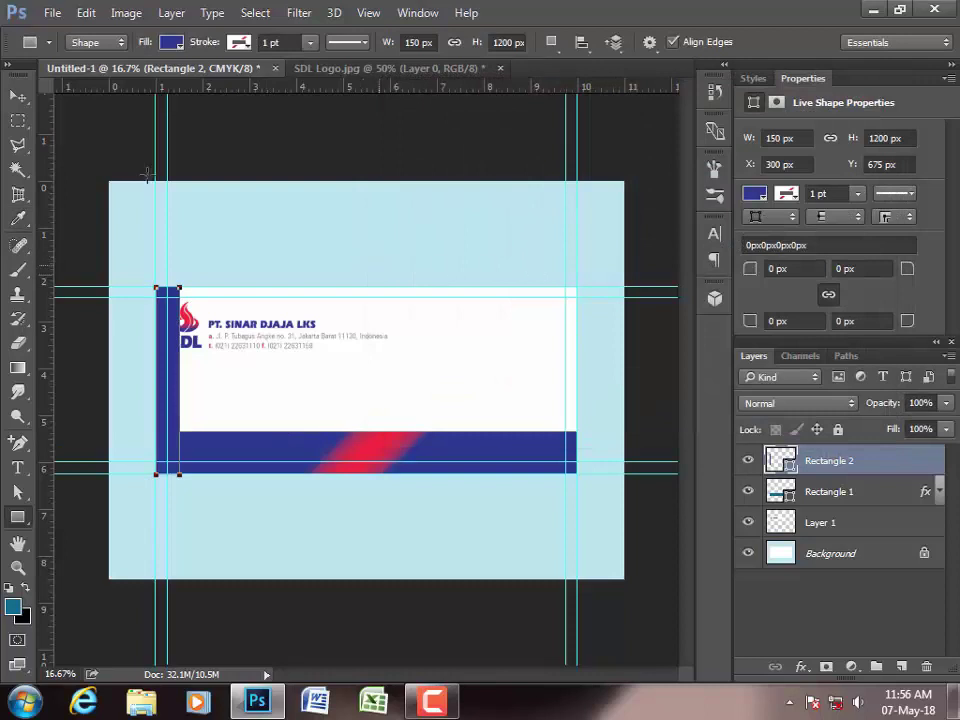
- Create a 1 in × 4 in navy Rectangle 3 strip down the card's right edge
click(576, 285)
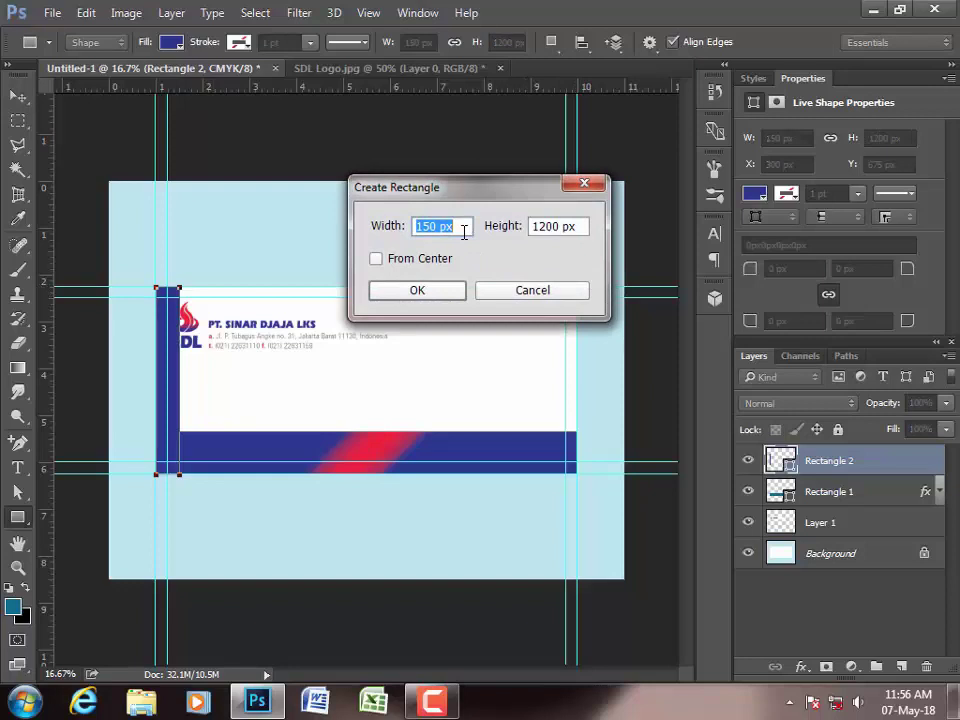
text(1 )
text(in)
key(Tab)
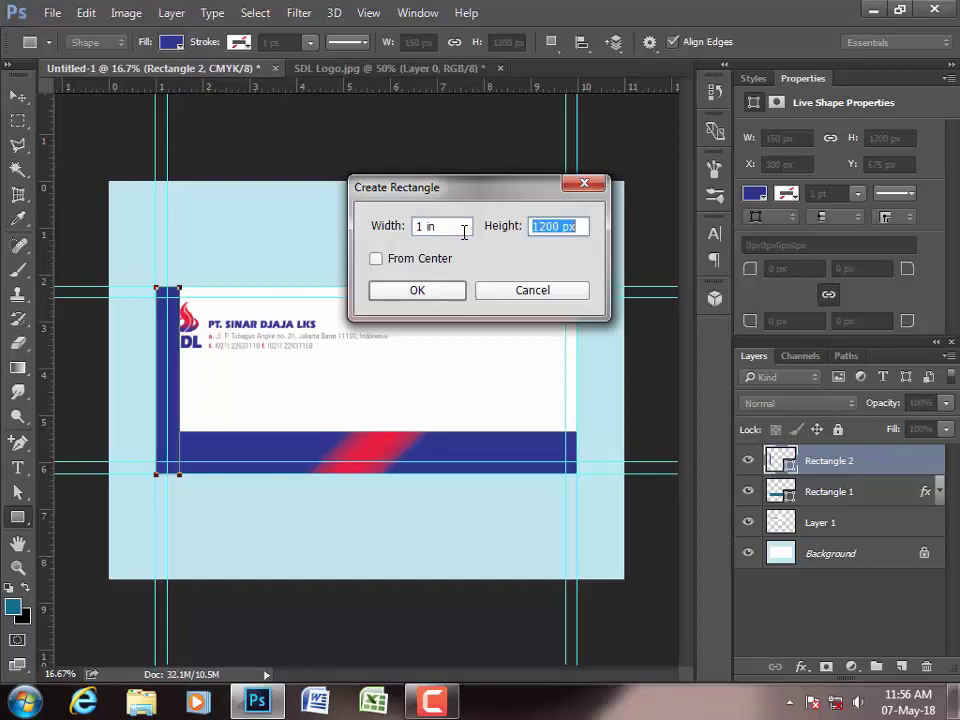
text(4 )
text(in)
click(418, 290)
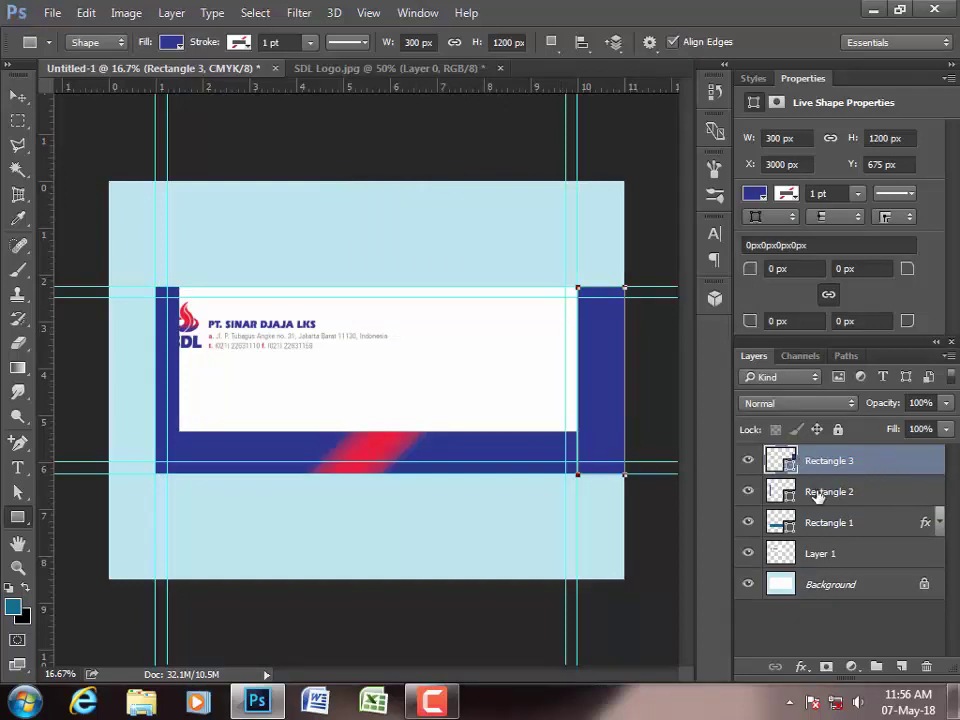
click(785, 491)
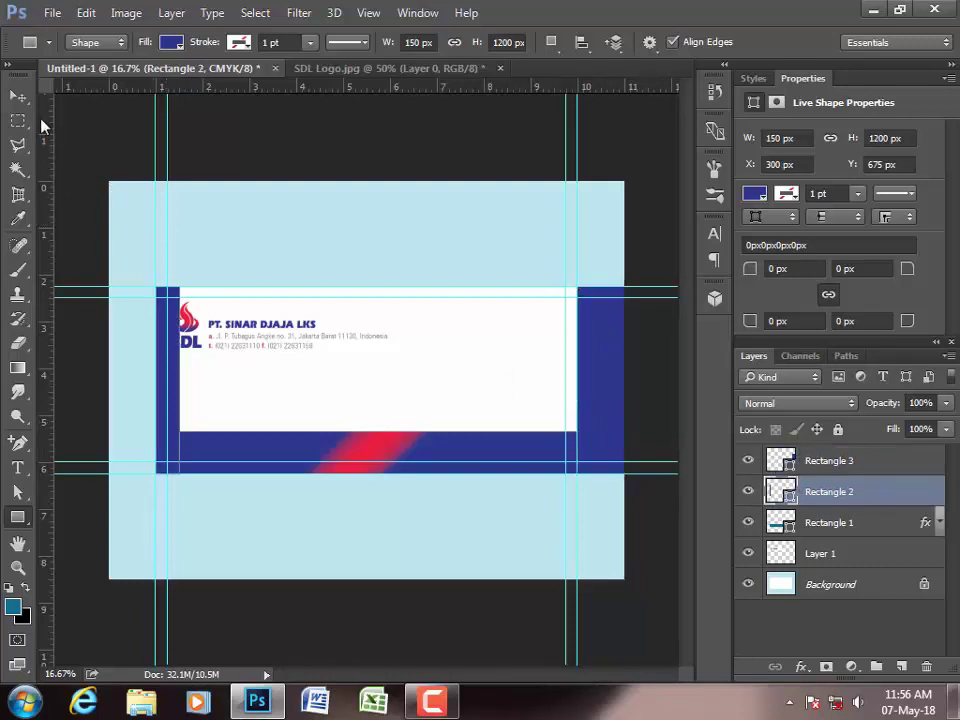
- Move the Rectangle 2 left strip 0.5 in further left
click(18, 96)
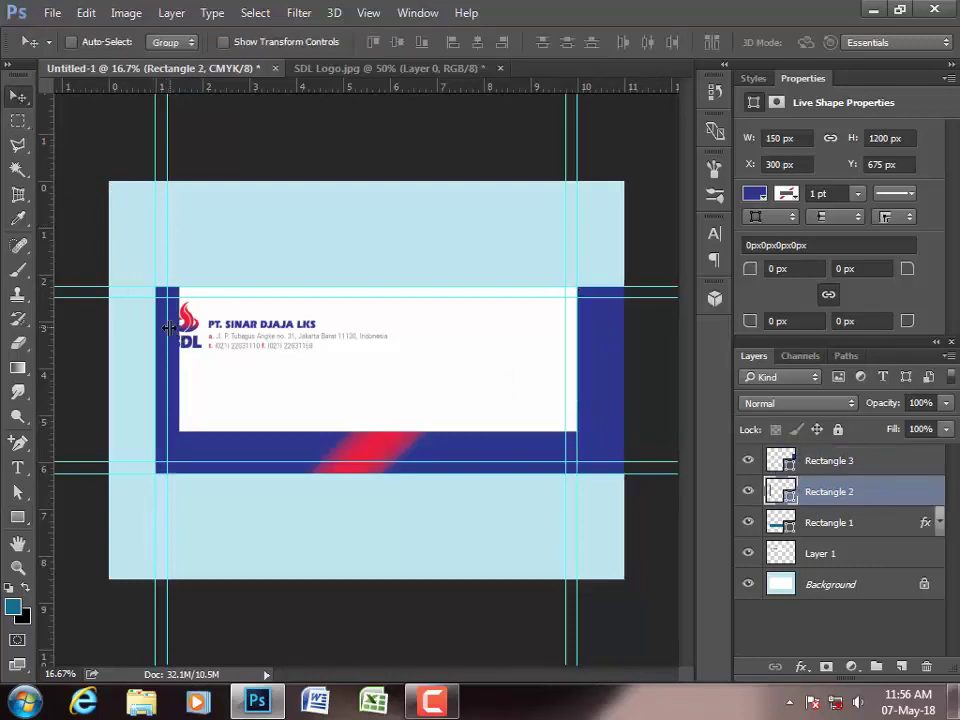
drag(167, 330, 151, 333)
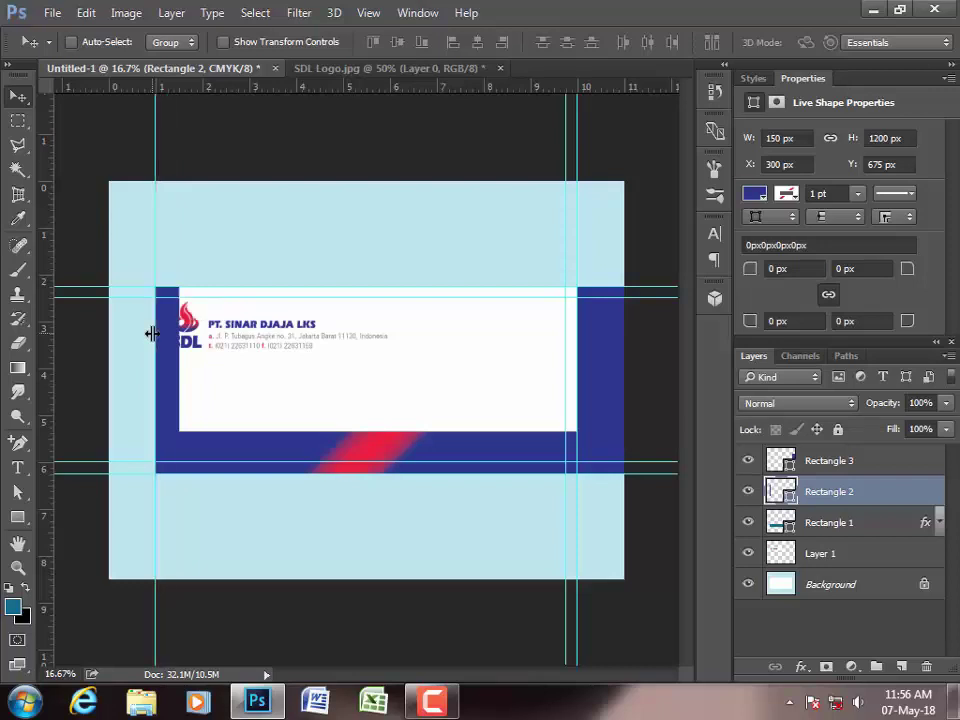
key(ctrl+z)
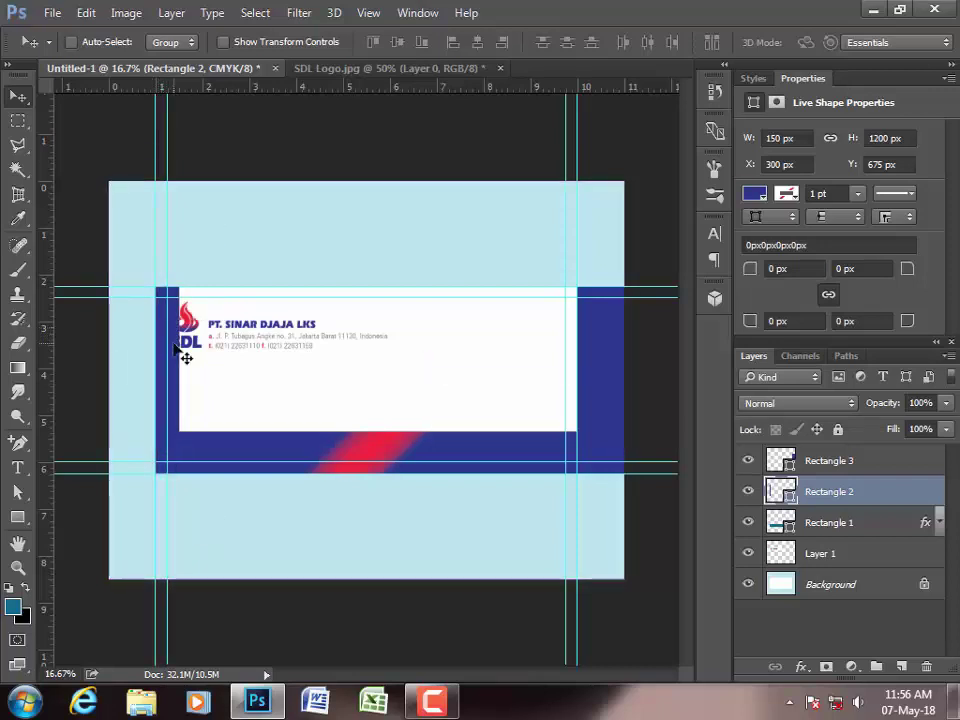
drag(162, 343, 147, 348)
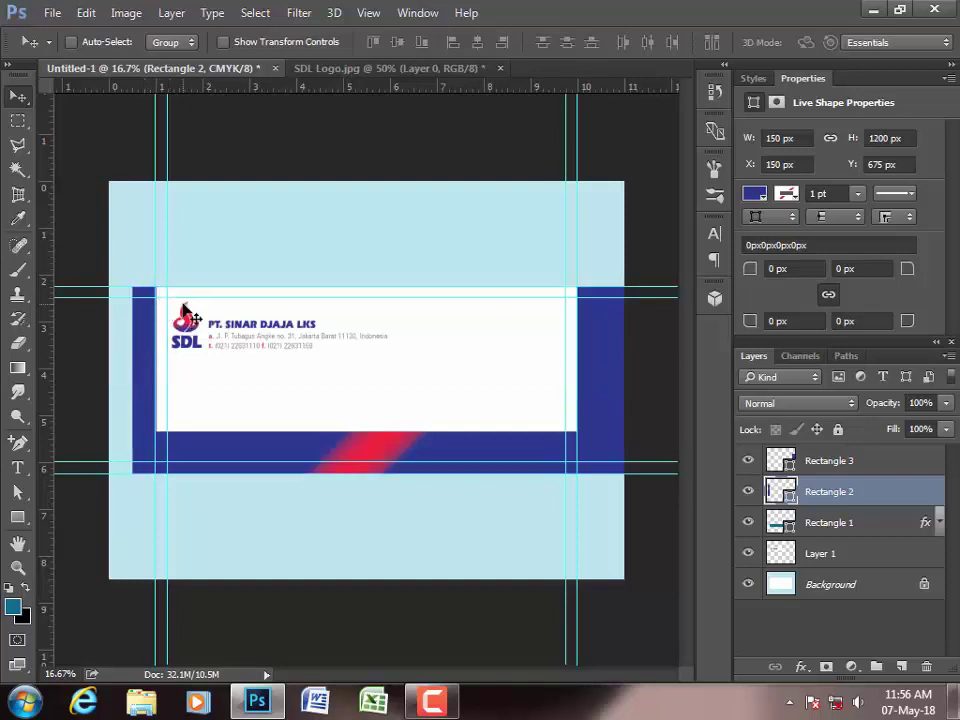
key(ctrl)
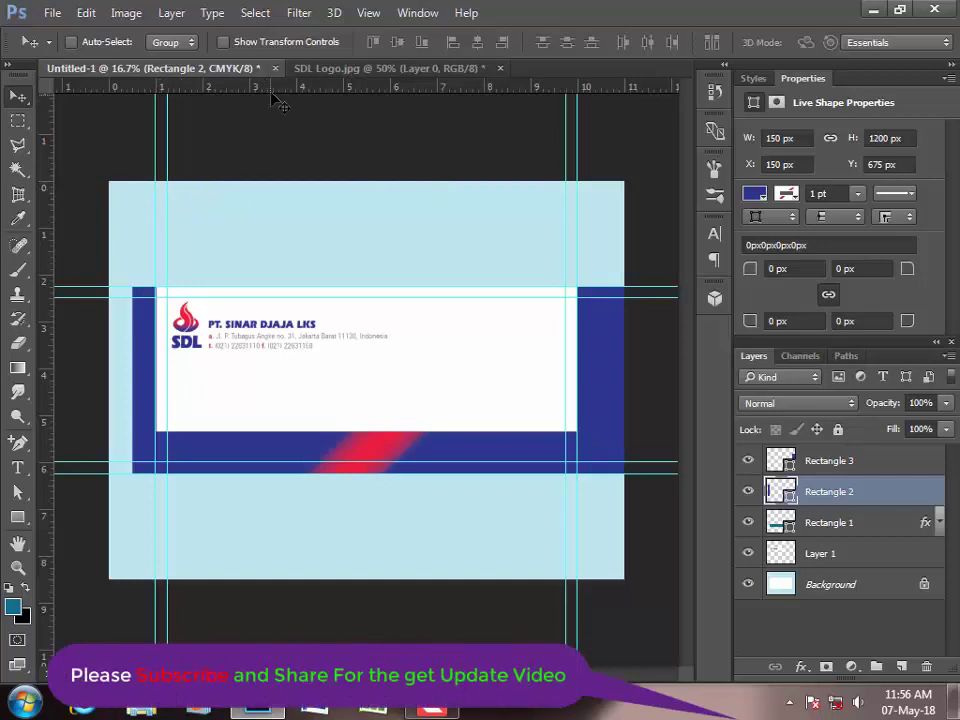
- Place guides along the canvas top, bottom, right and left edges
drag(274, 88, 274, 181)
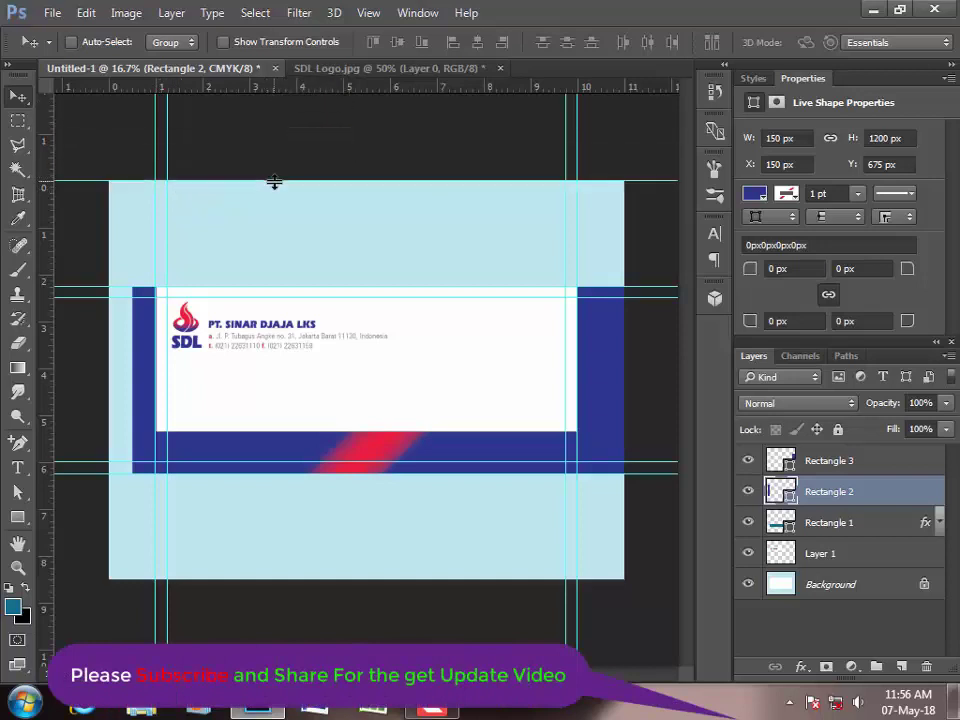
drag(295, 92, 327, 578)
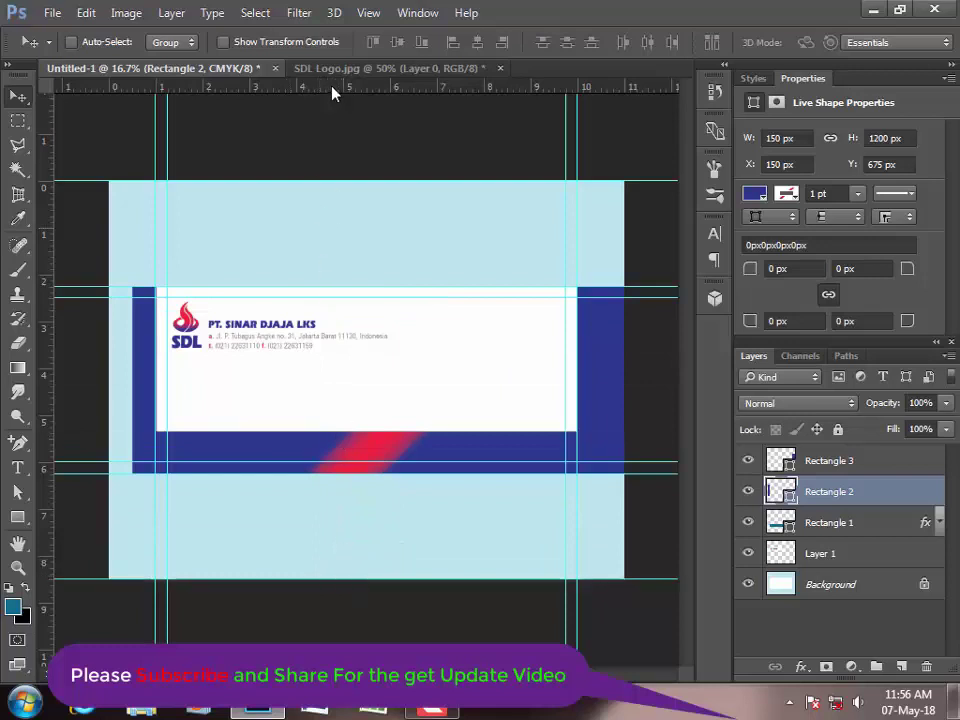
drag(333, 92, 569, 375)
key(alt)
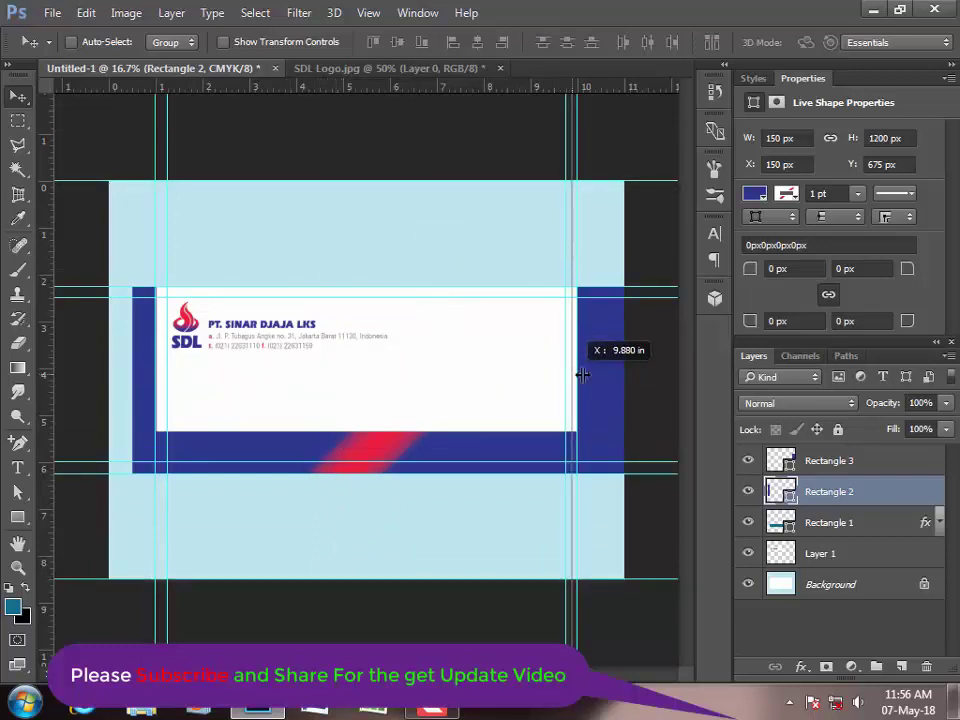
drag(569, 375, 623, 371)
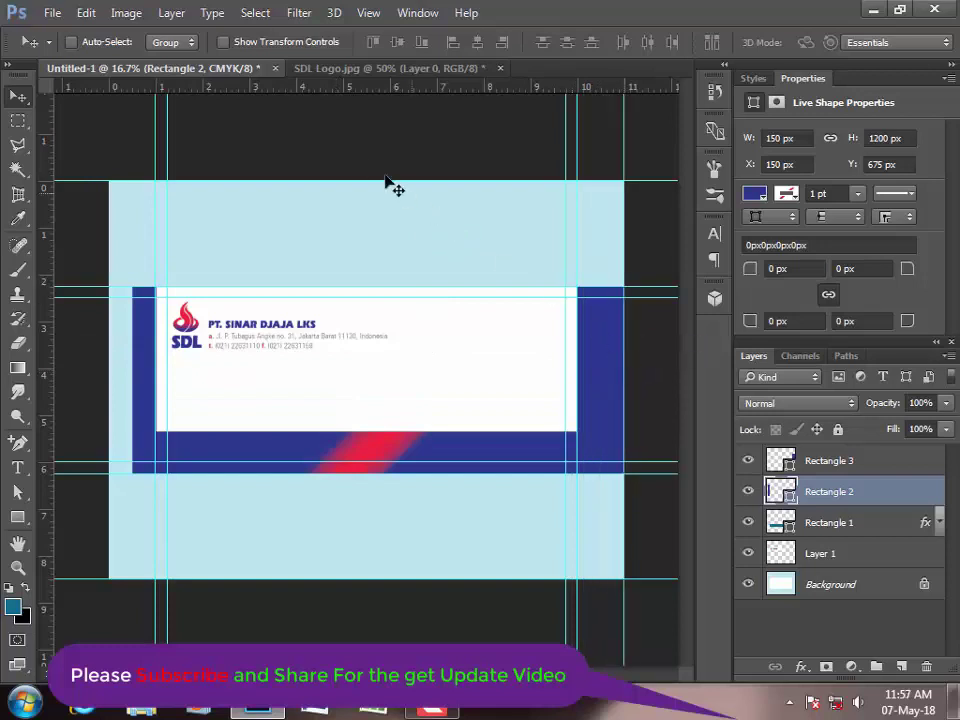
drag(317, 90, 108, 288)
key(alt)
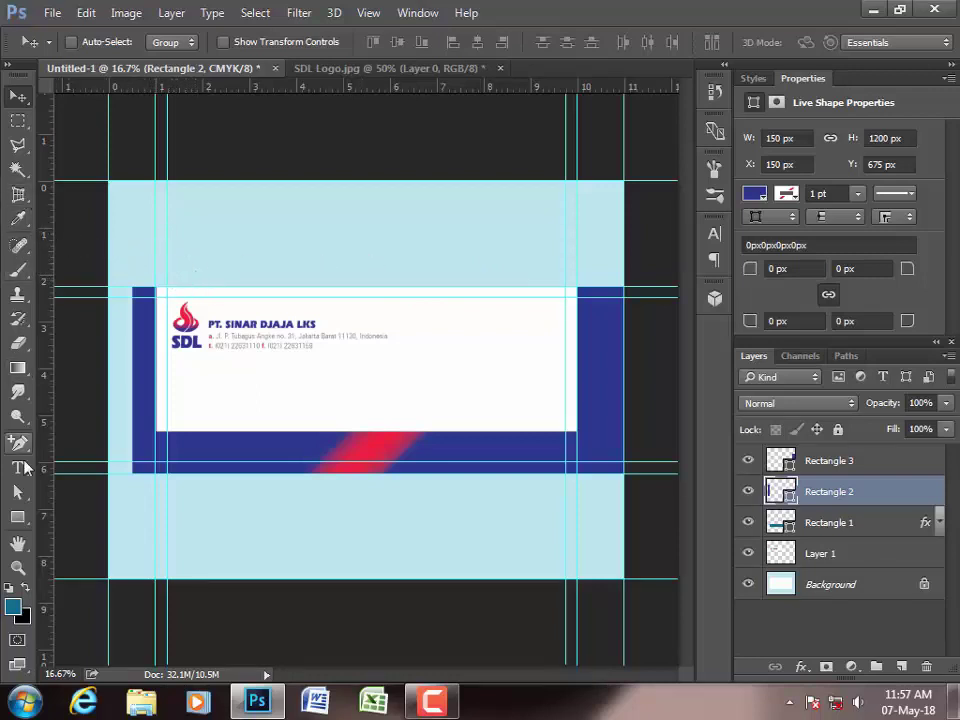
- Draw a 3000 × 675 px navy Rectangle 4 over the upper flap and open its colour picker
click(19, 516)
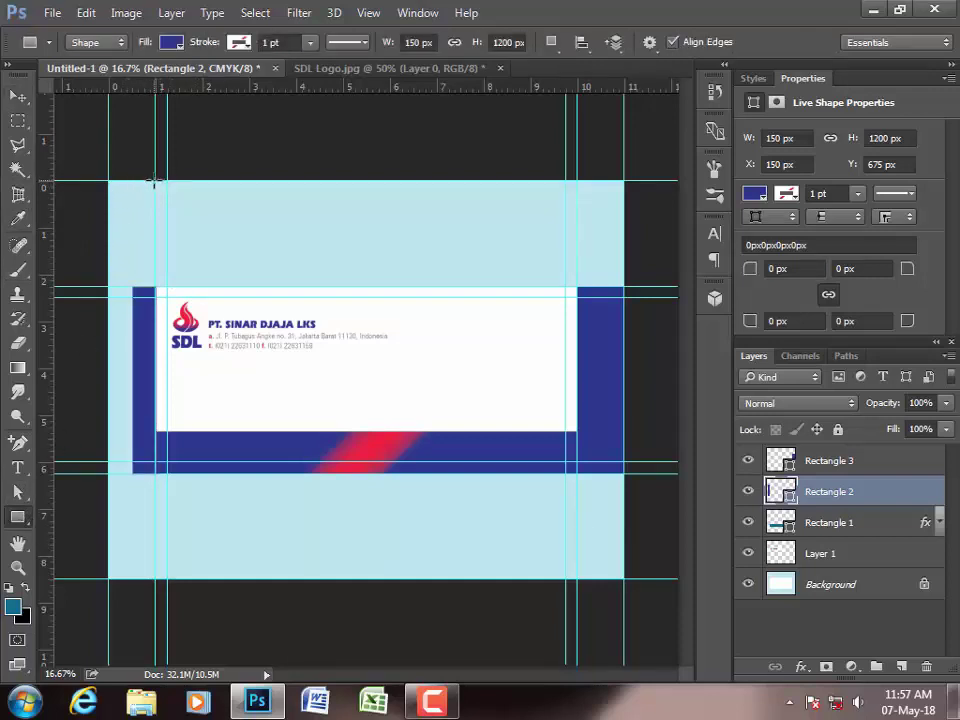
mouse_move(155, 182)
mouse_down()
mouse_move(565, 297)
mouse_move(624, 285)
mouse_up()
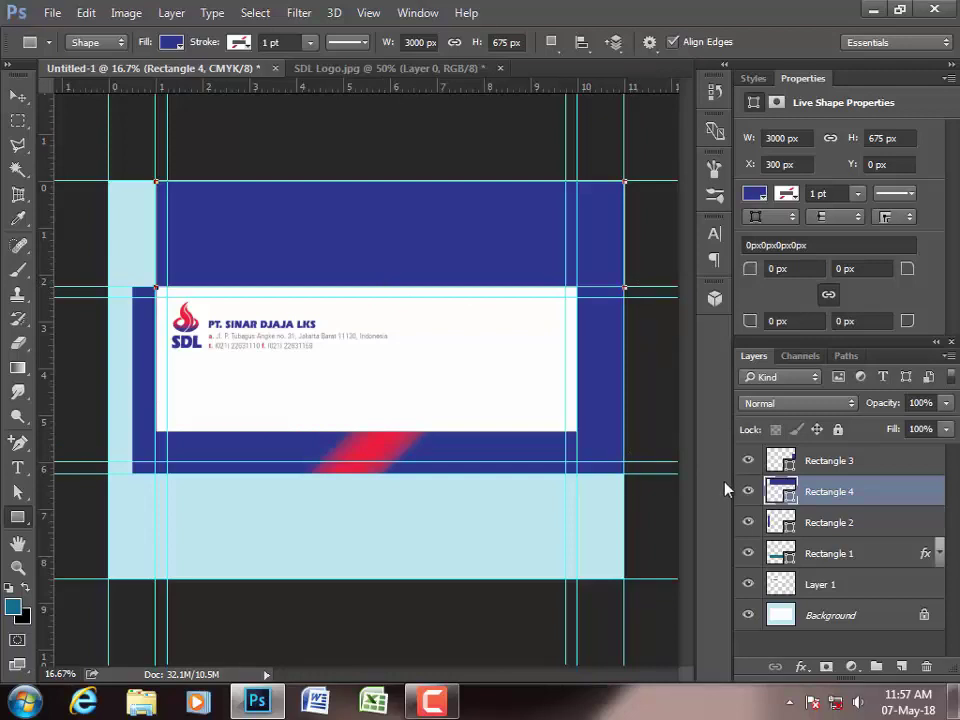
double_click(786, 493)
drag(536, 94, 630, 87)
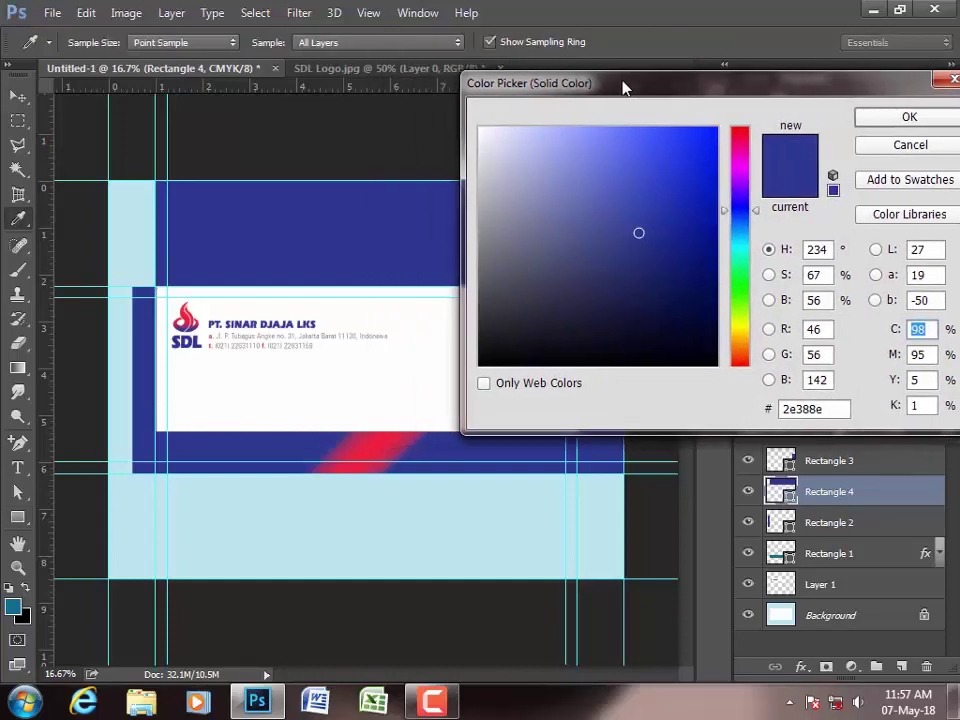
- Recolour Rectangle 4 to bright turquoise #04e3d1 at hue 175
click(739, 240)
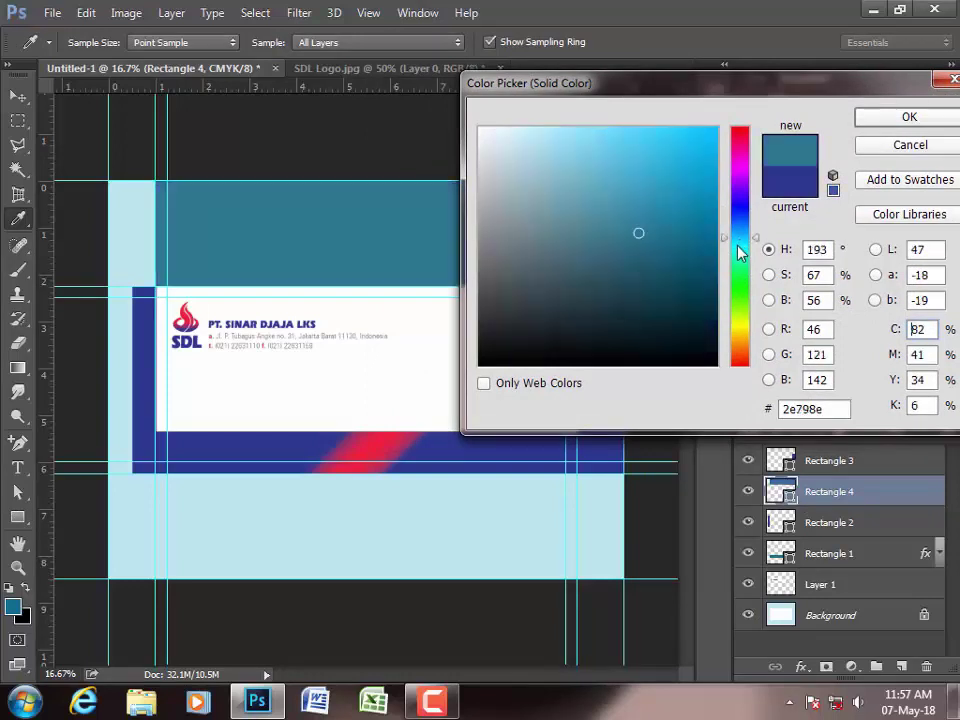
click(739, 246)
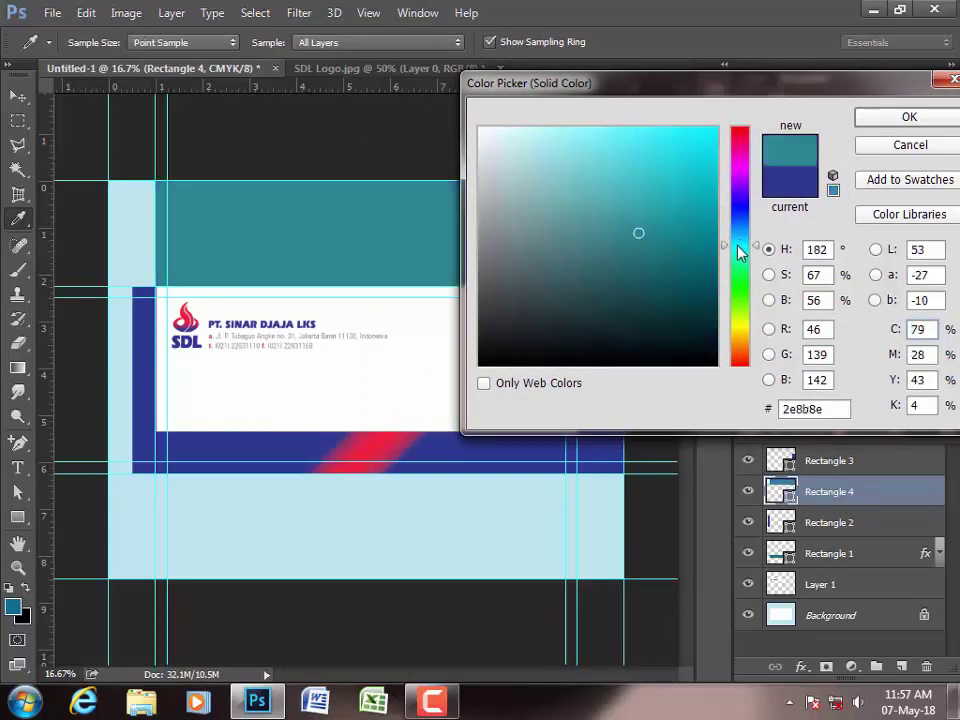
click(740, 252)
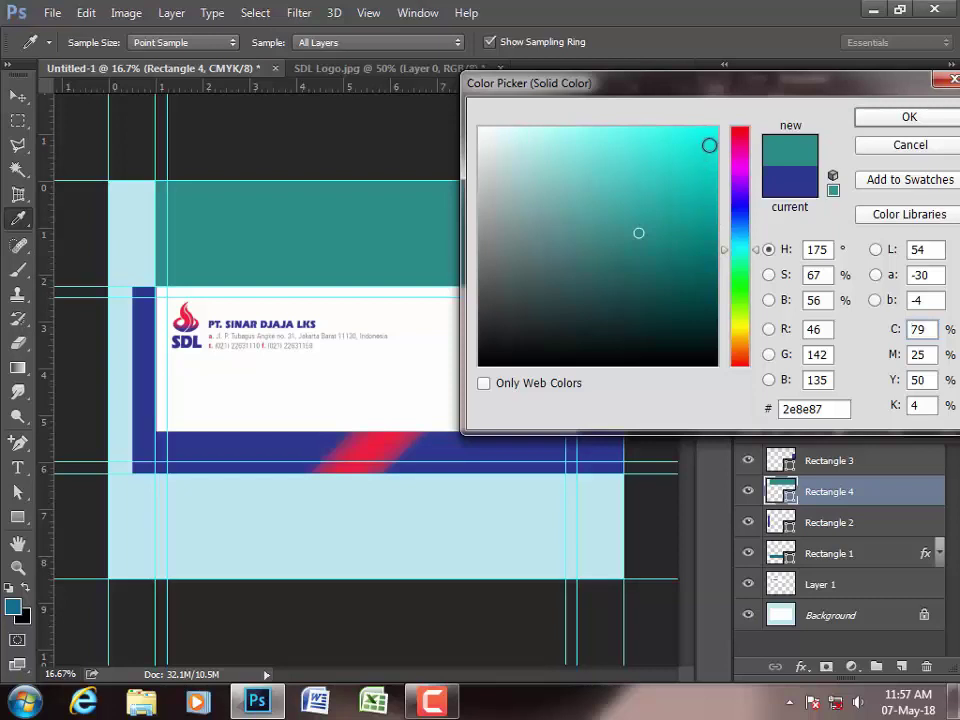
mouse_move(707, 144)
mouse_down()
mouse_move(725, 131)
mouse_move(713, 153)
mouse_up()
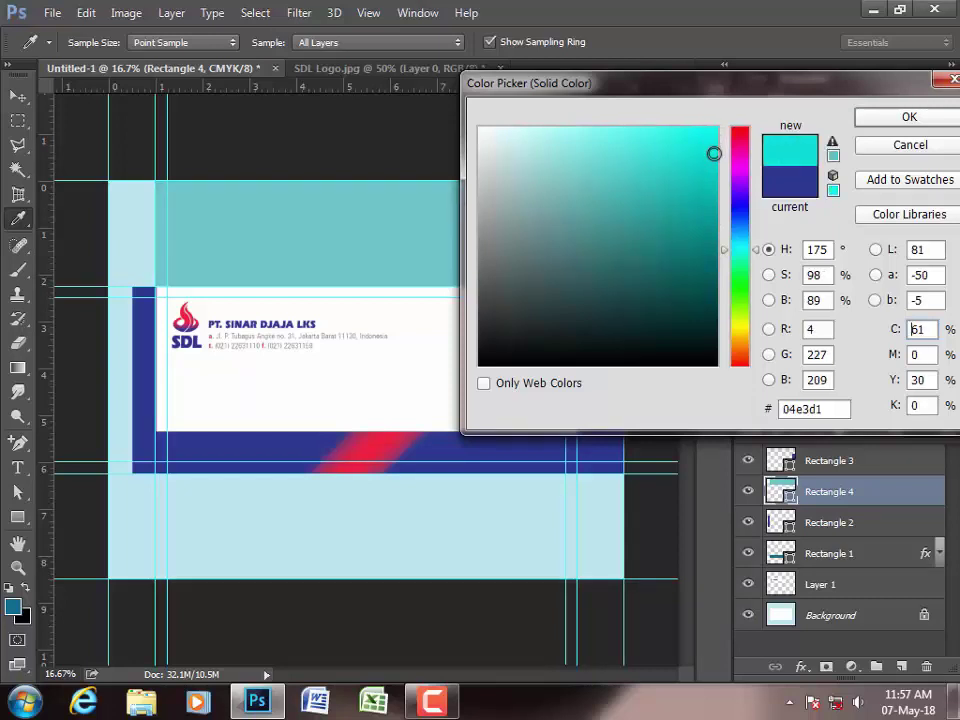
click(870, 120)
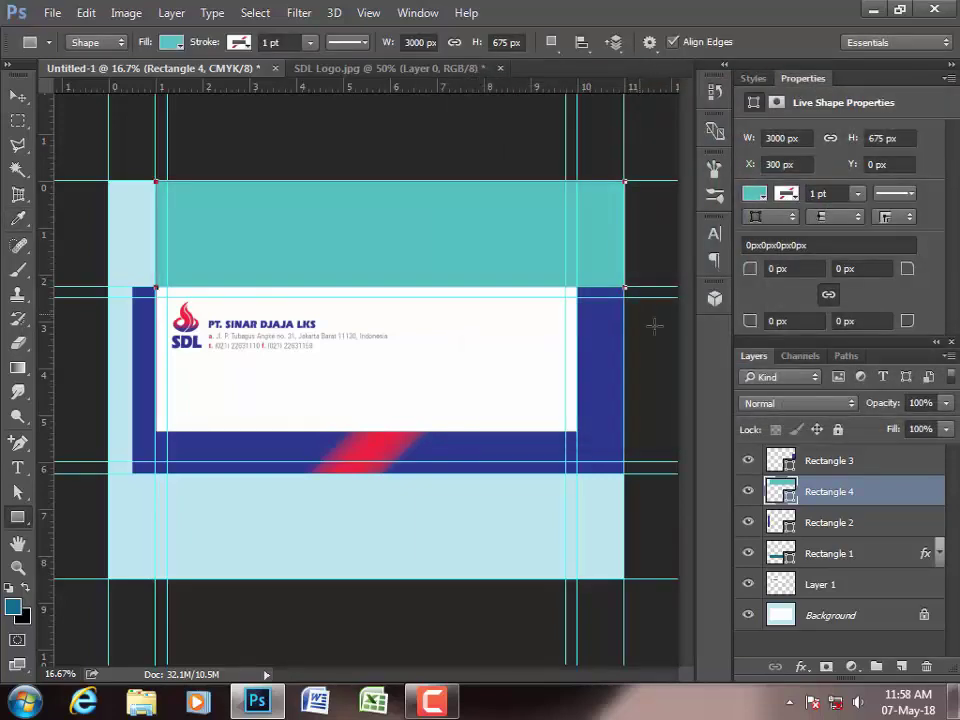
key(ctrl+t)
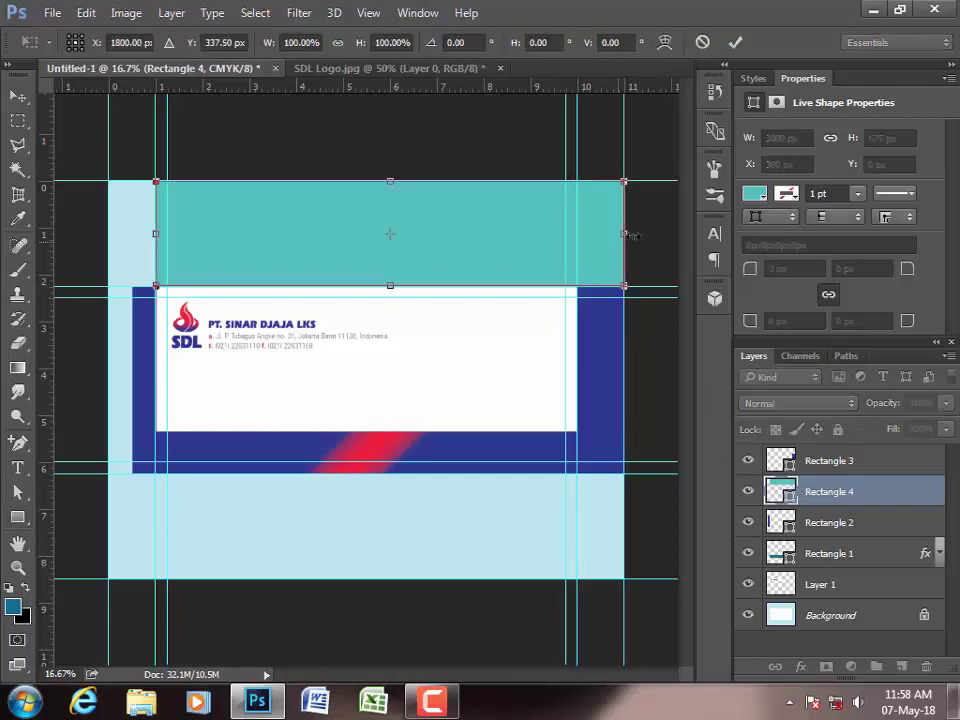
- Narrow the teal flap to 90% width and duplicate it as a bottom flap copy
drag(627, 234, 577, 234)
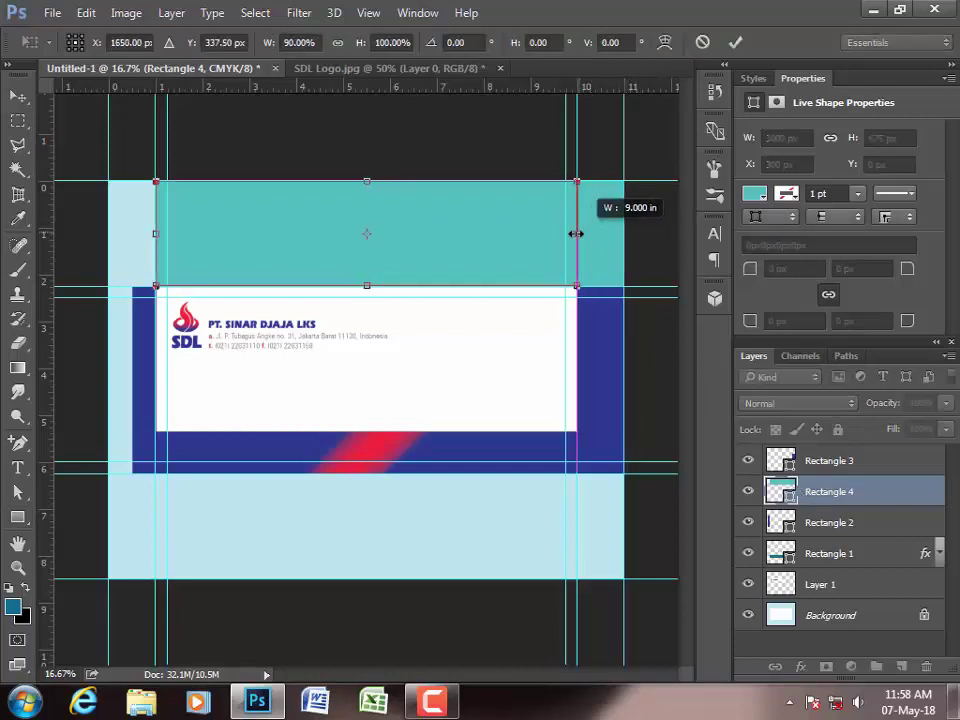
key(Return)
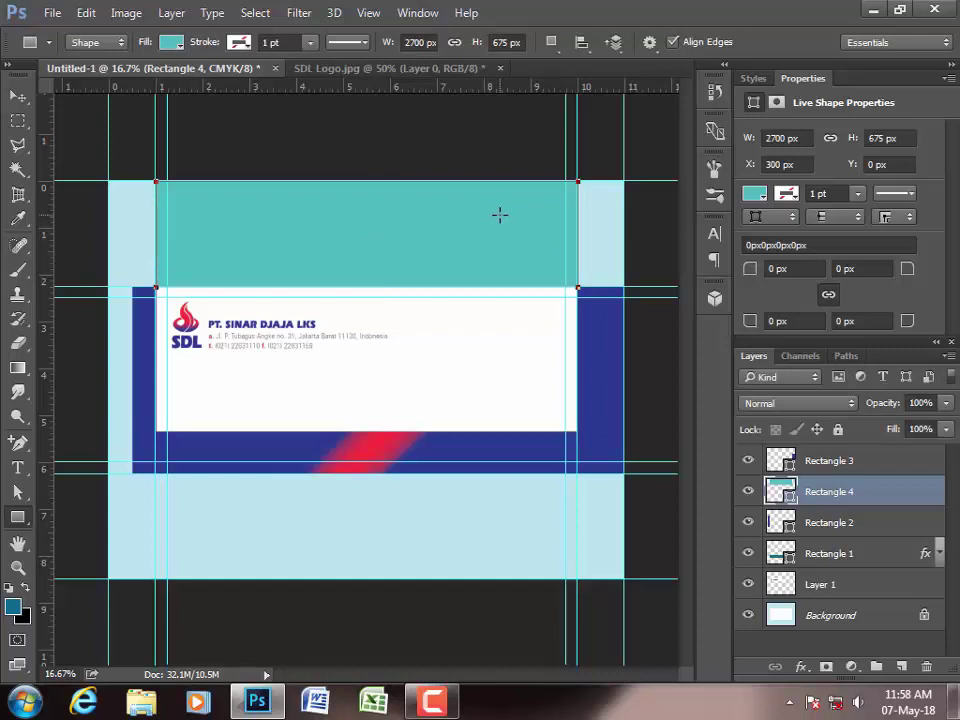
click(842, 460)
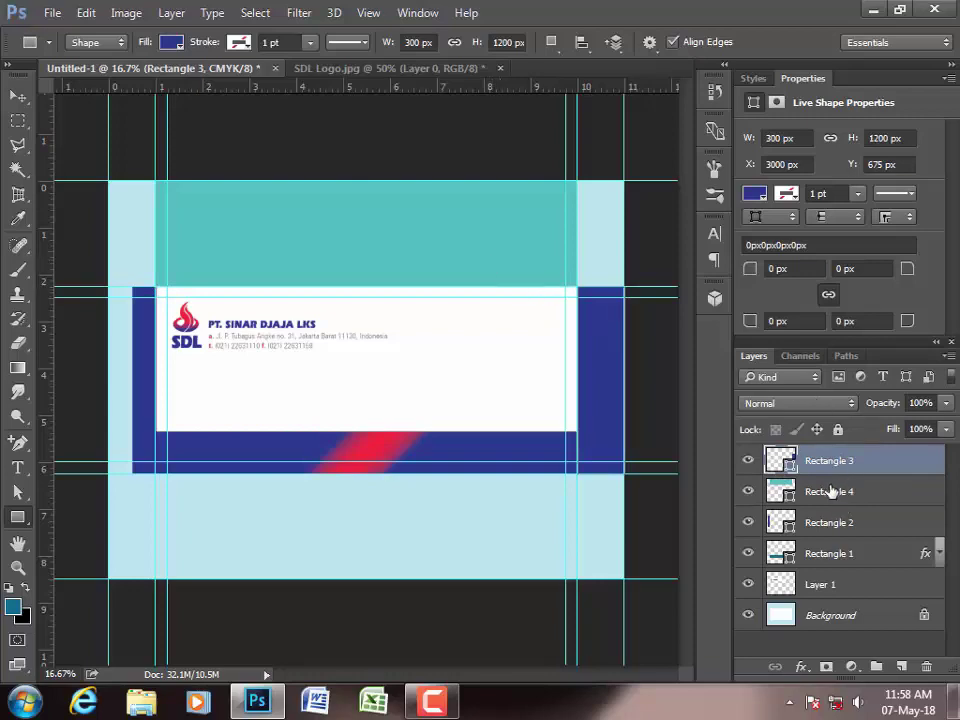
click(831, 491)
right_click(831, 491)
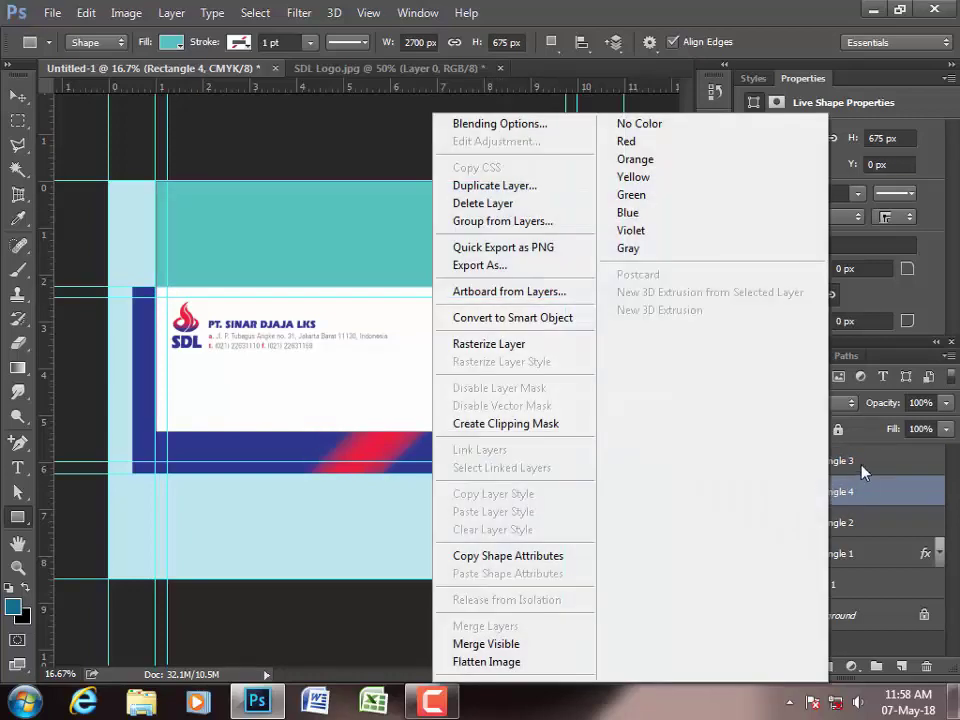
click(862, 472)
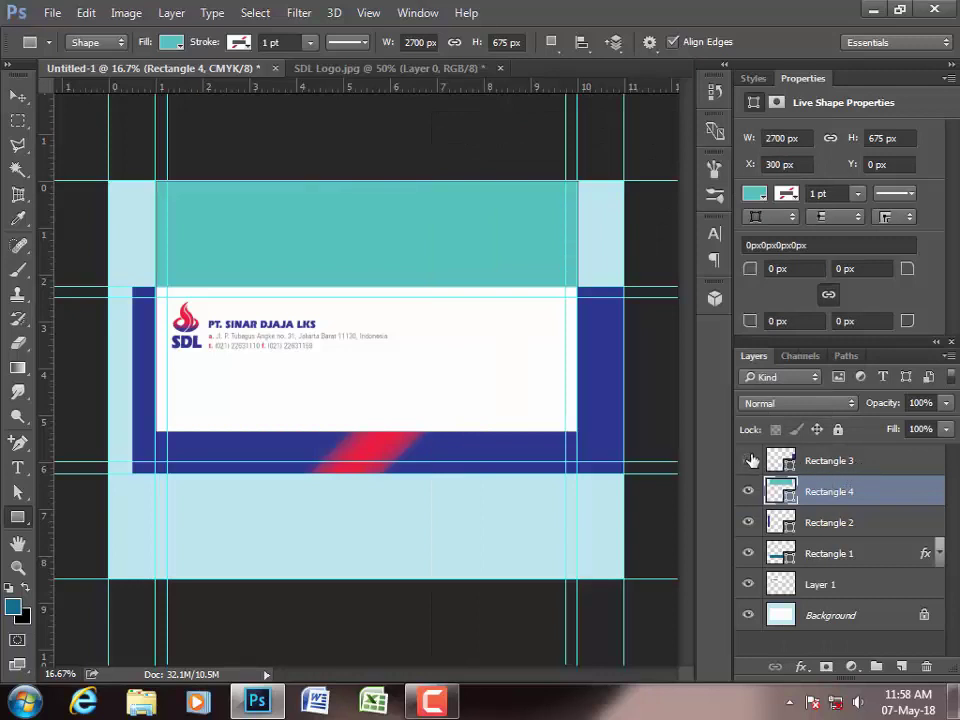
drag(846, 499, 832, 440)
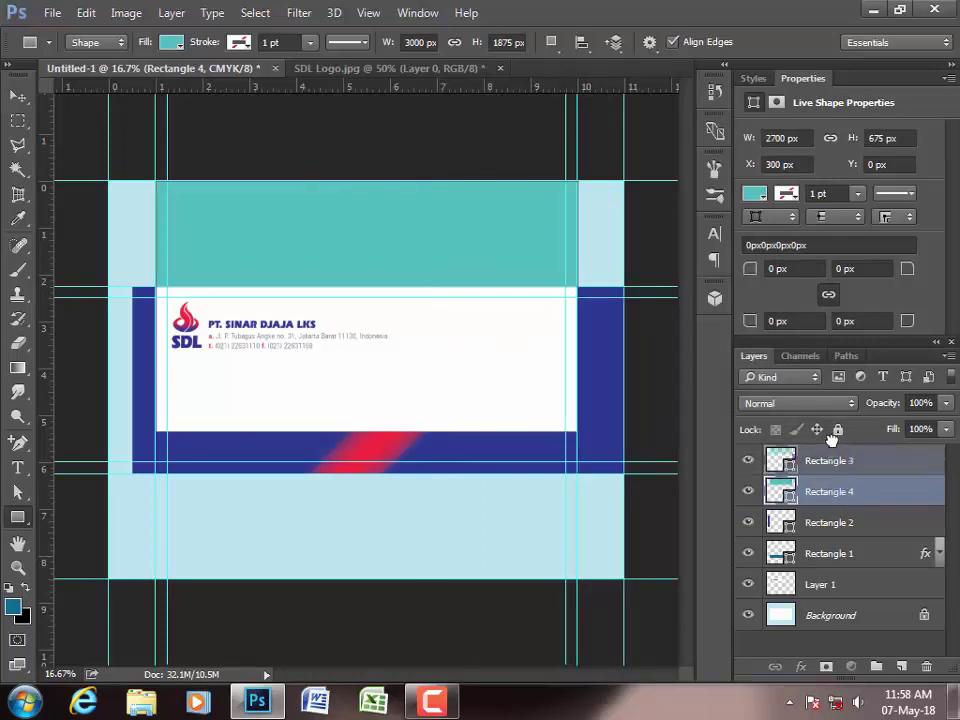
text(Bottom s)
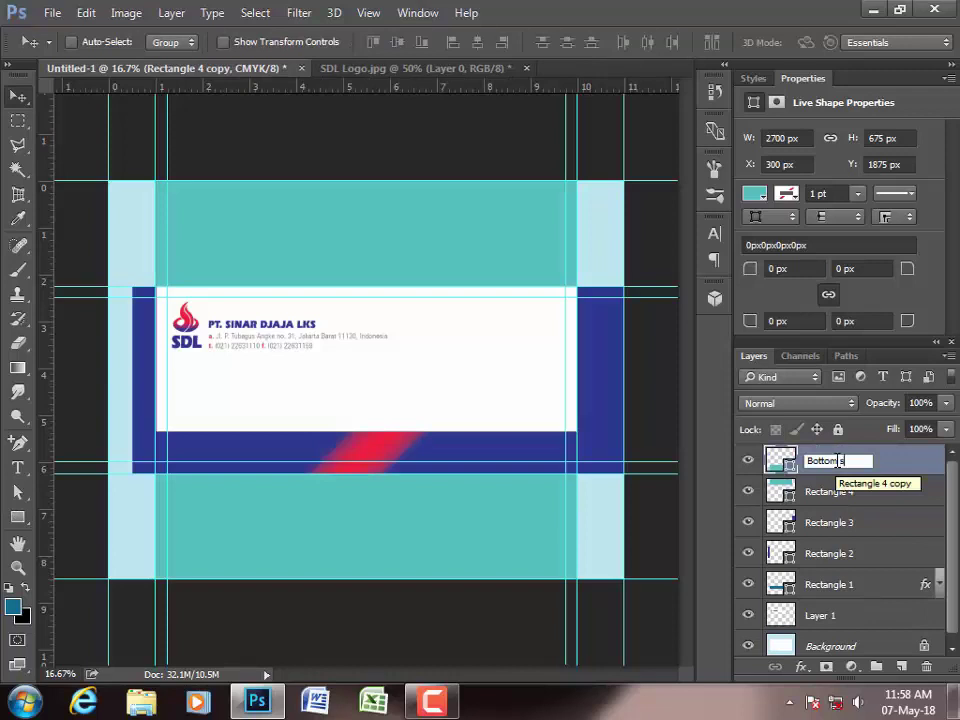
text(ite)
- Name the layers 'Bottom site', 'Upper site' and 'Folding'
key(Return)
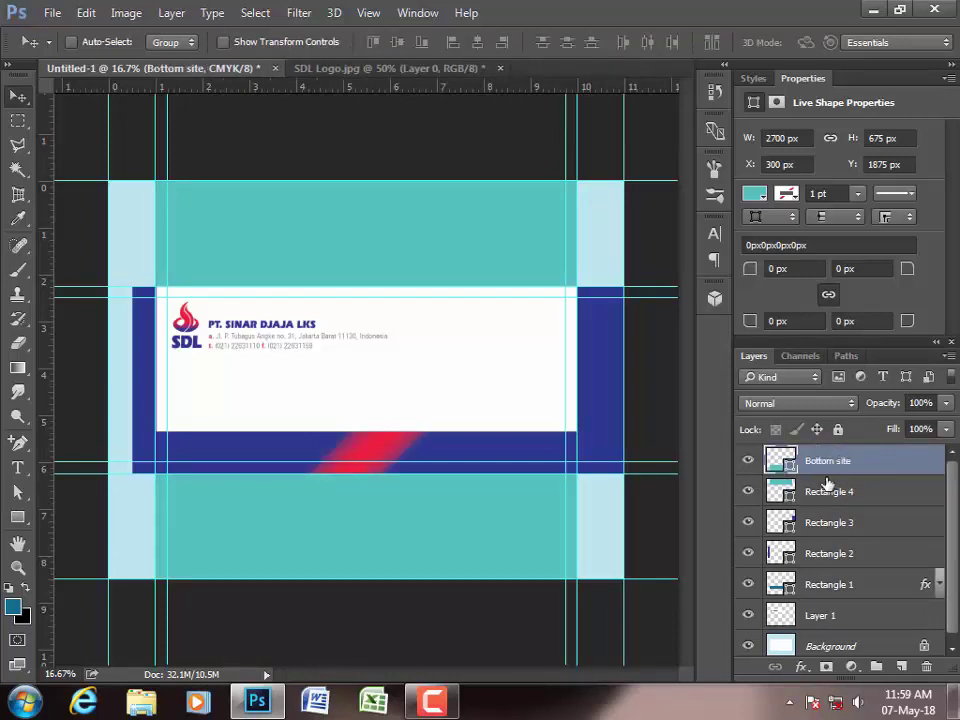
double_click(820, 502)
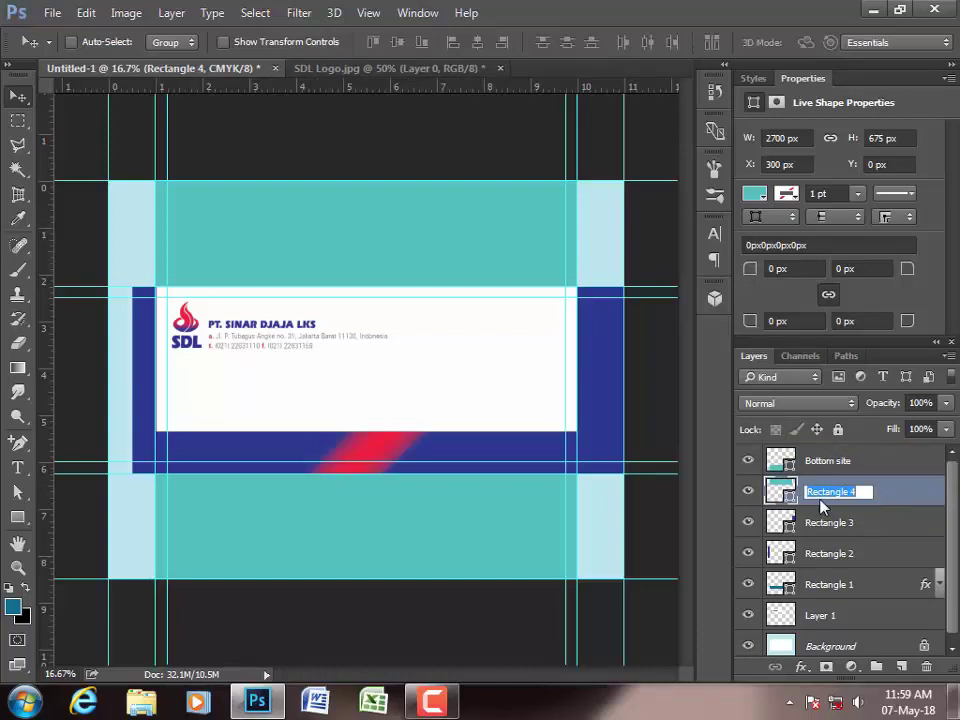
text(Upp)
text(er site)
key(Return)
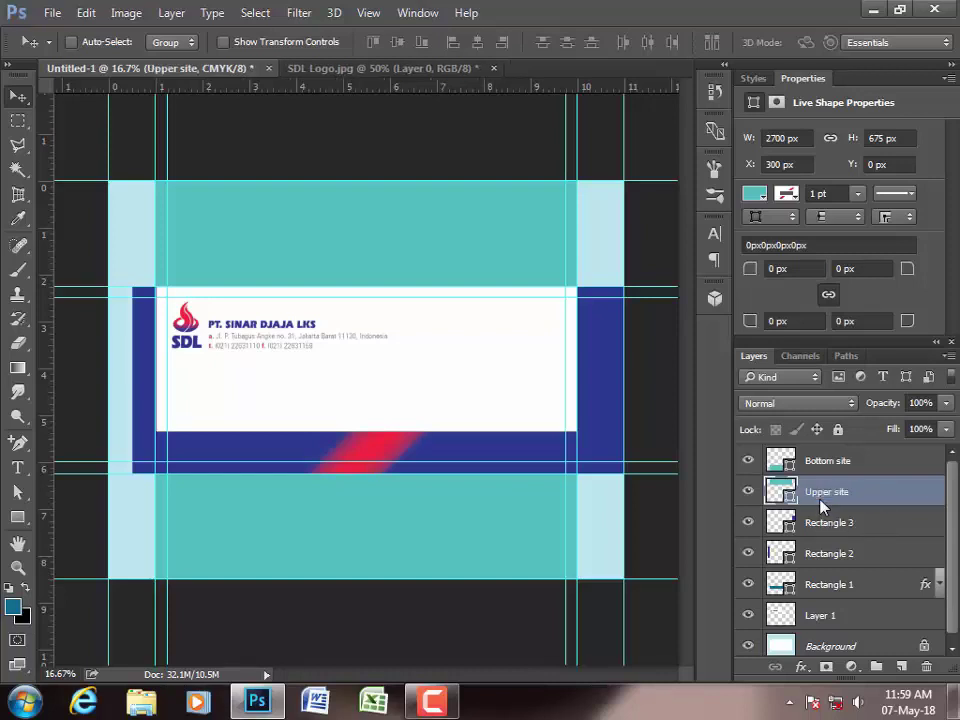
click(800, 522)
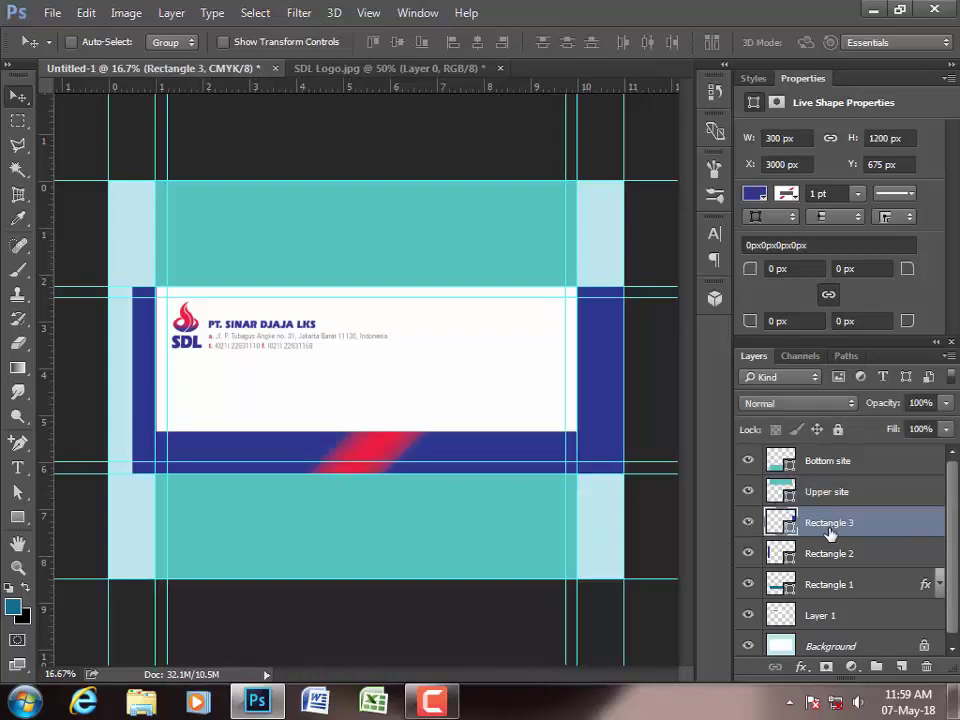
double_click(830, 523)
text(F)
text(olding)
key(Return)
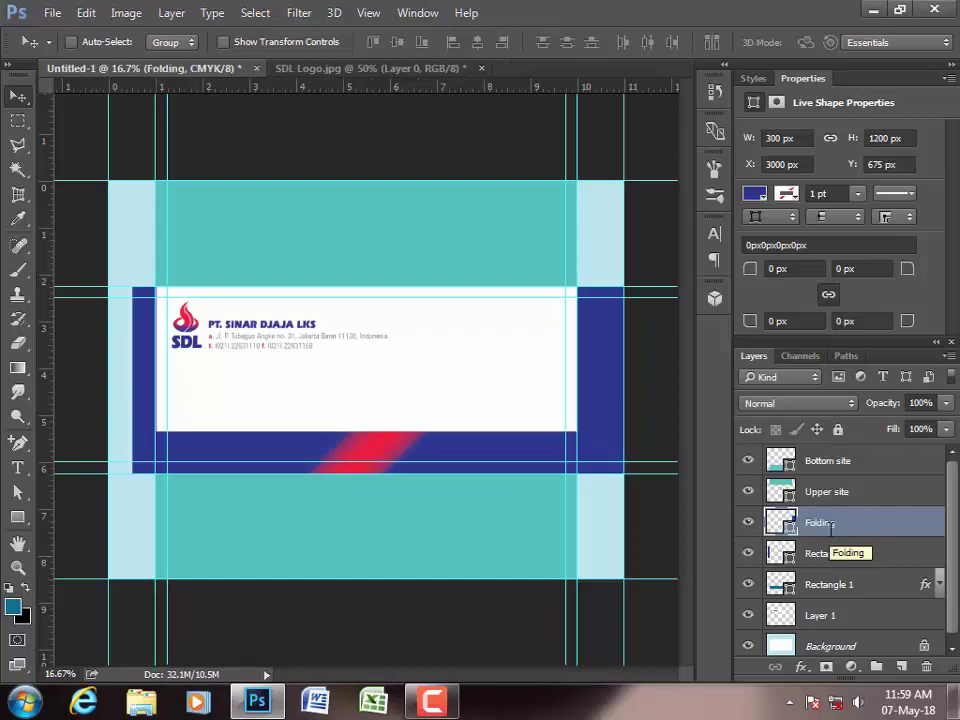
- Rename Rectangle 1 to 'Shape Disign' and the logo's Layer 1 to 'Logo'
double_click(829, 554)
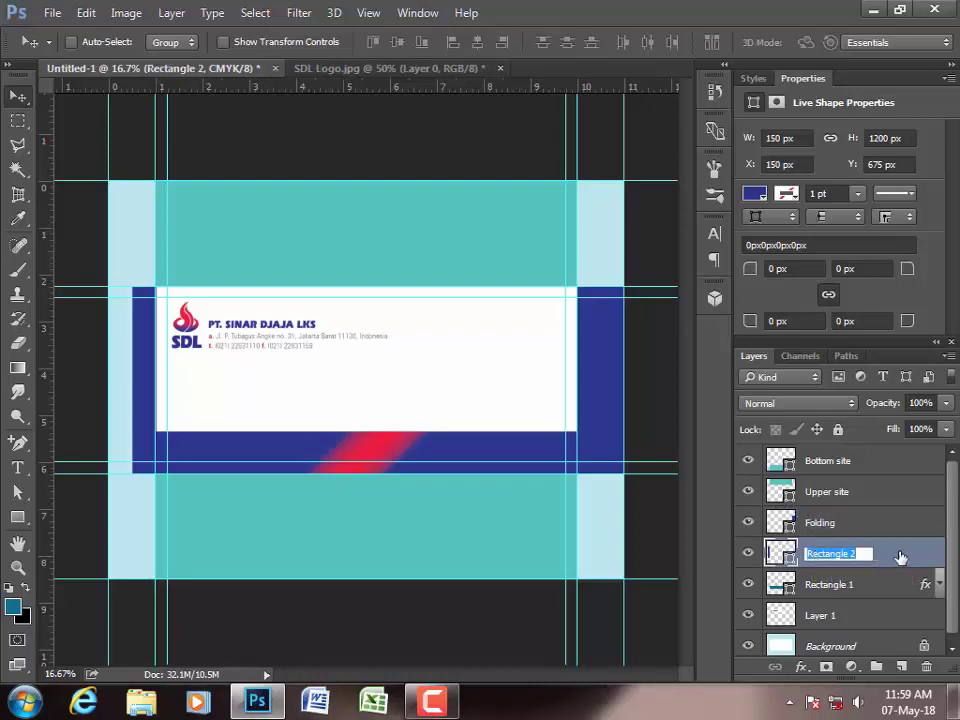
click(805, 585)
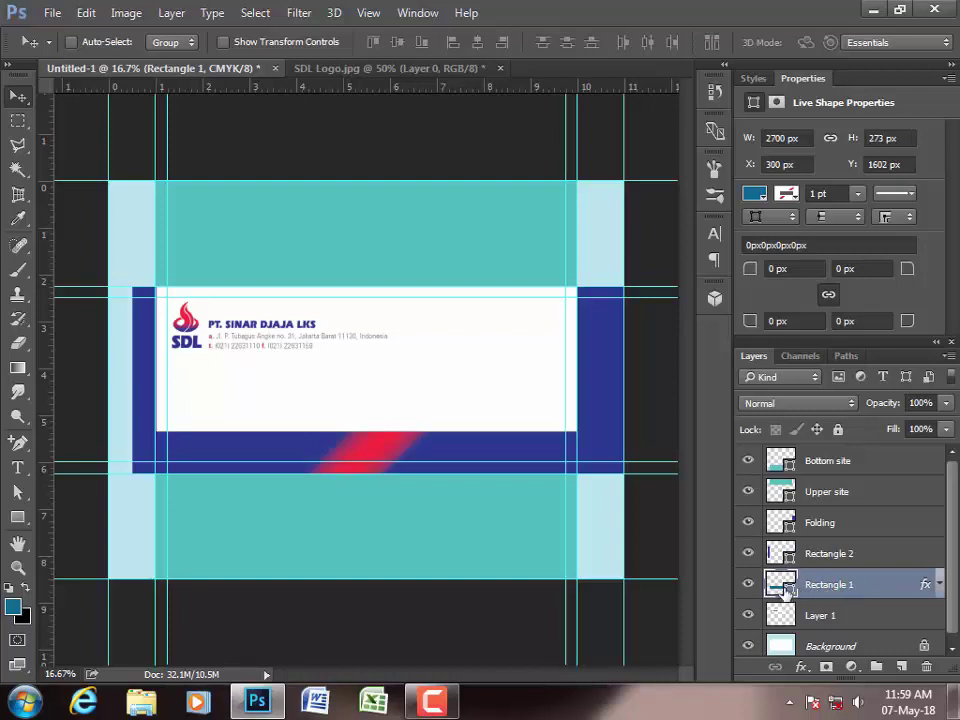
double_click(825, 585)
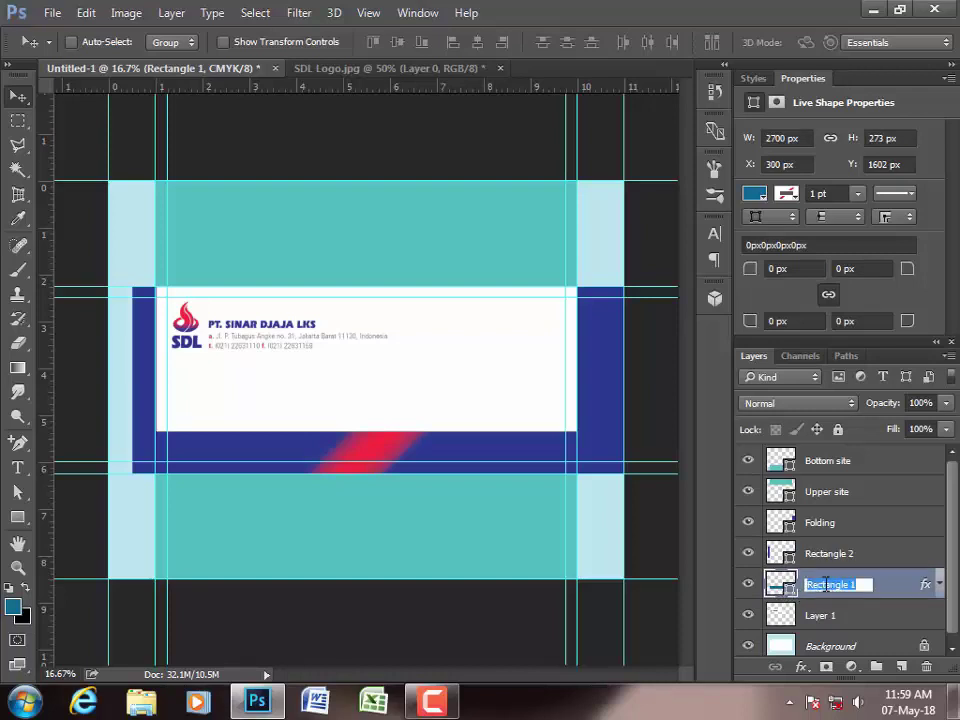
text(Sha)
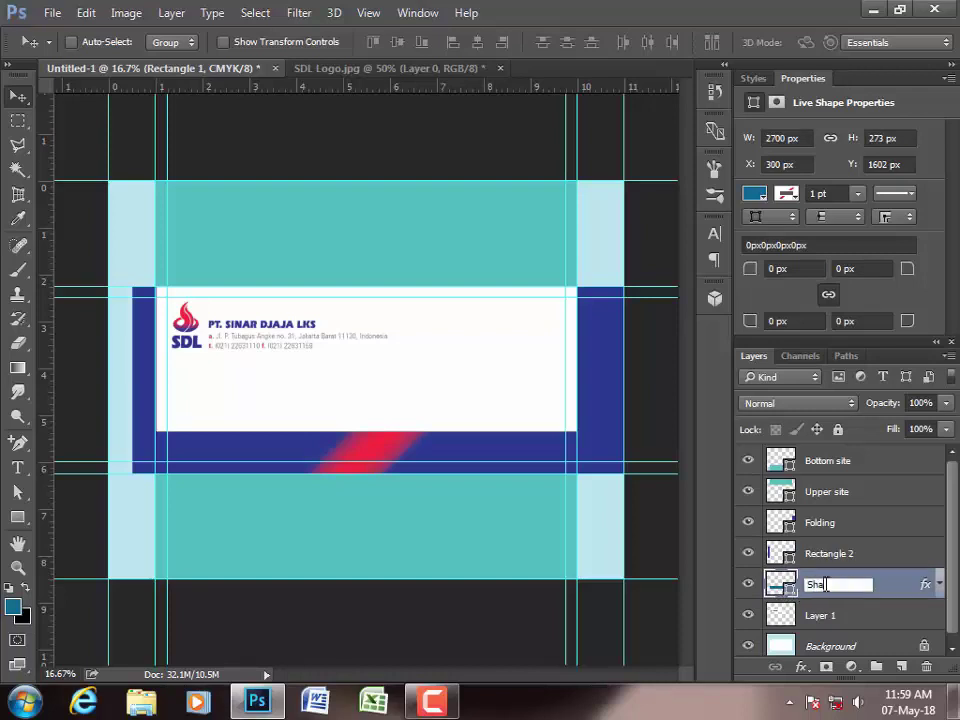
text(pe Des)
text(isi)
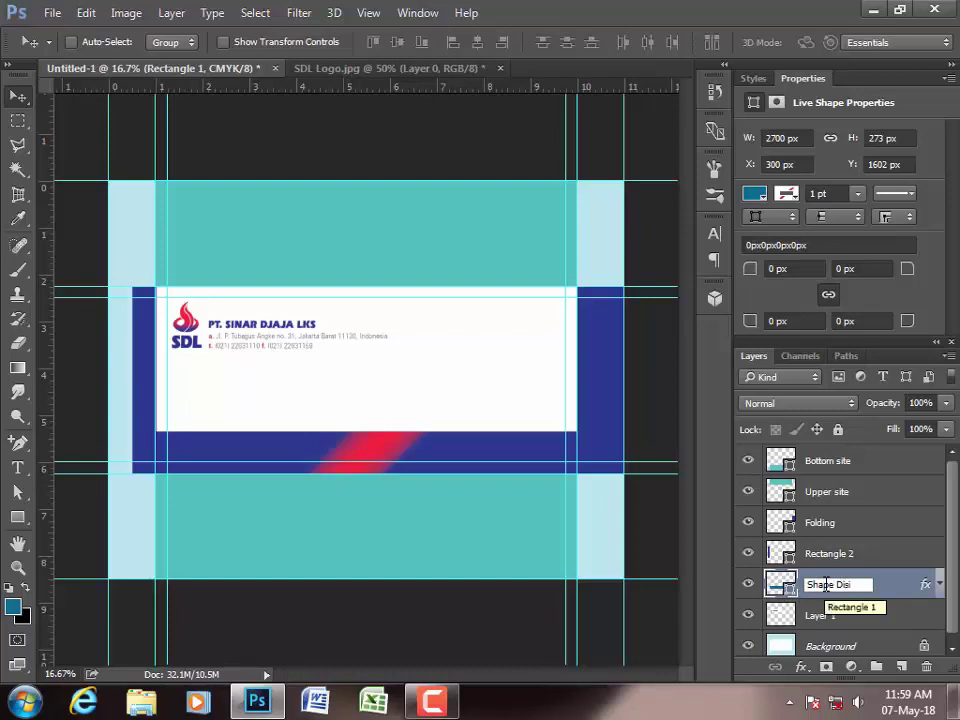
text(gn)
key(Return)
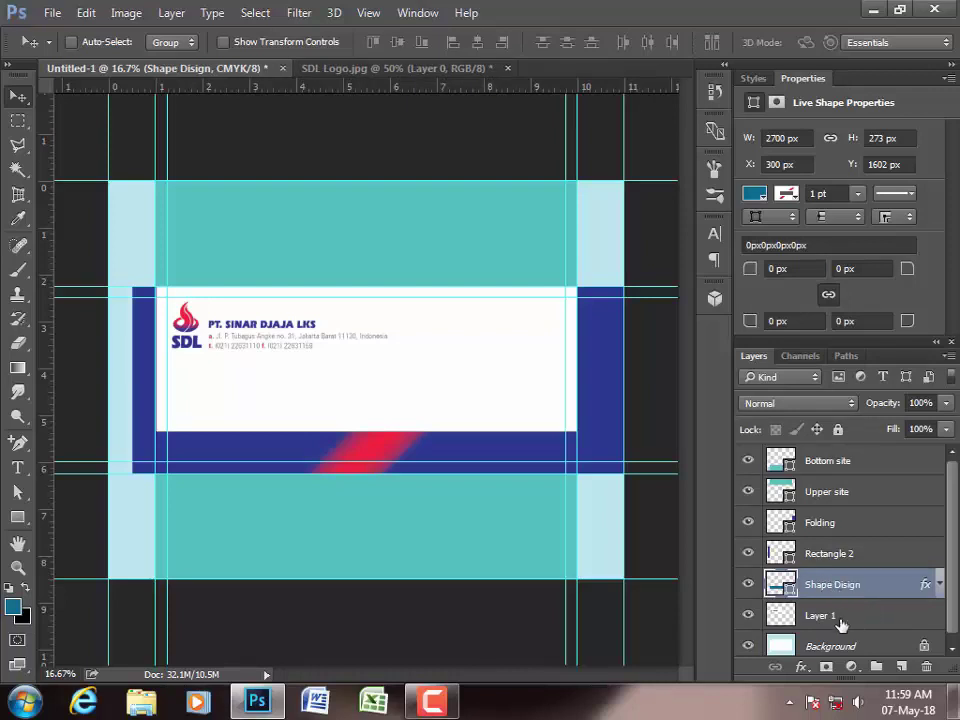
click(827, 617)
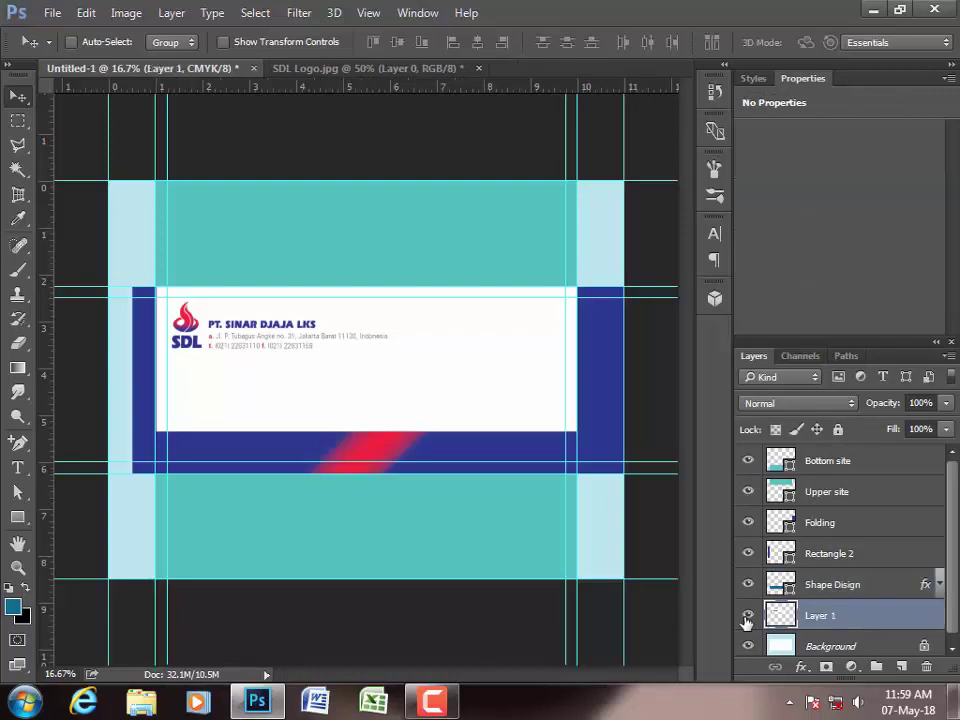
click(748, 615)
click(748, 615)
double_click(822, 617)
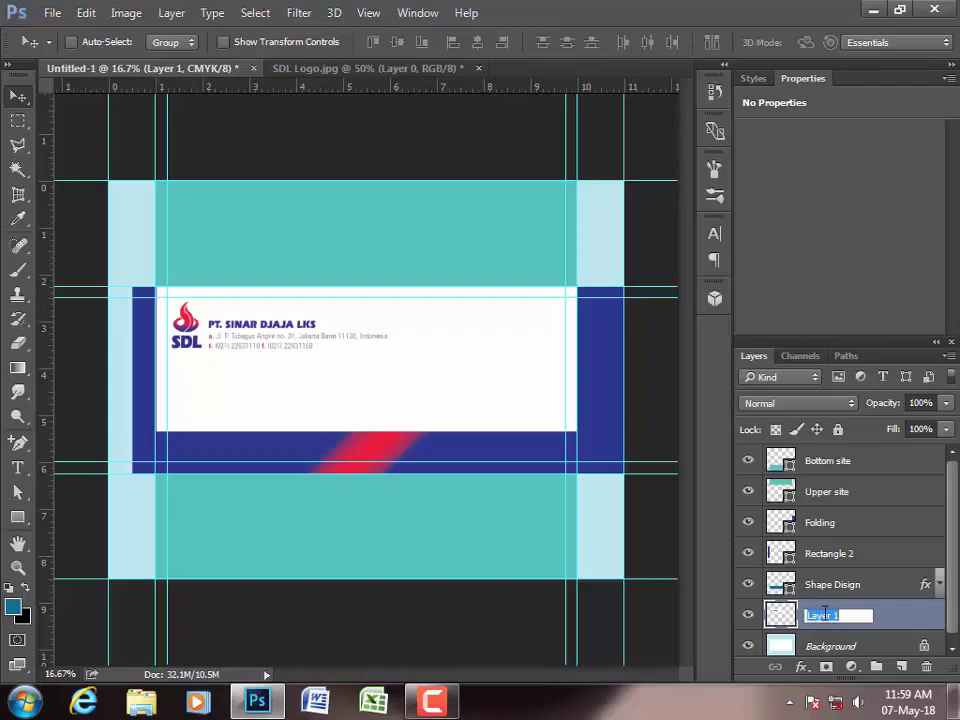
text(Logo)
key(Return)
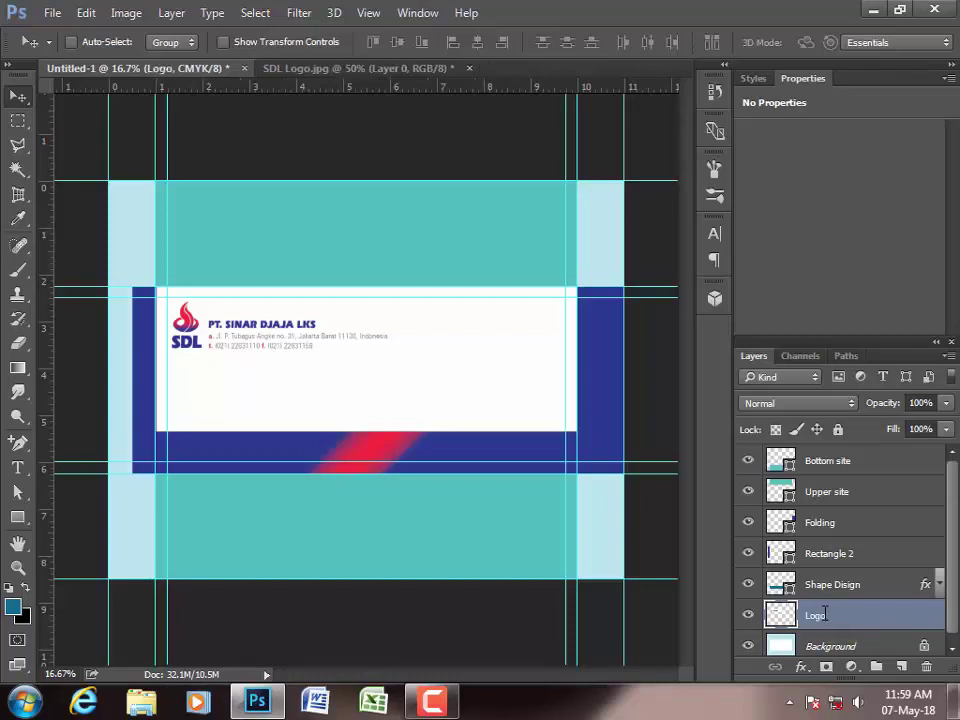
click(867, 521)
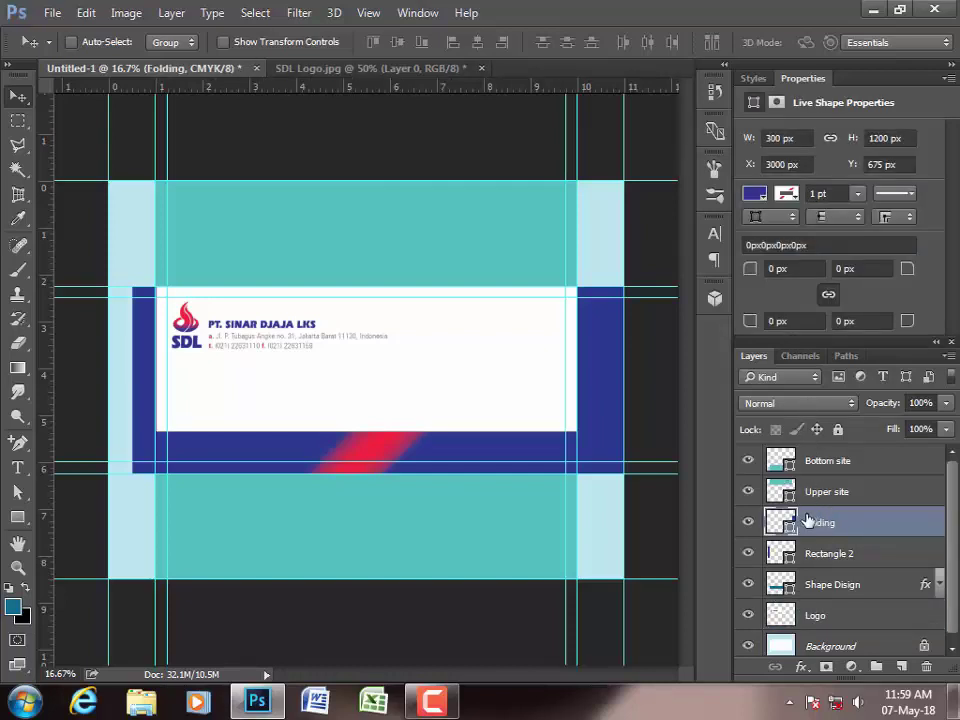
- Round the Folding strip's top-right and bottom-right corners to 100 px
click(747, 522)
click(747, 522)
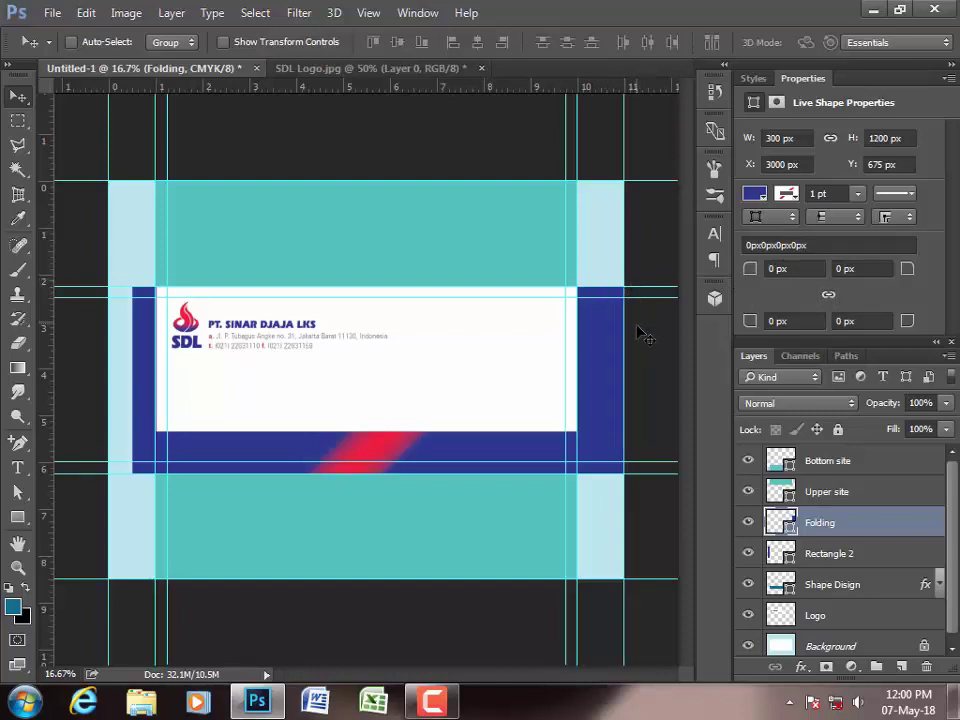
click(838, 268)
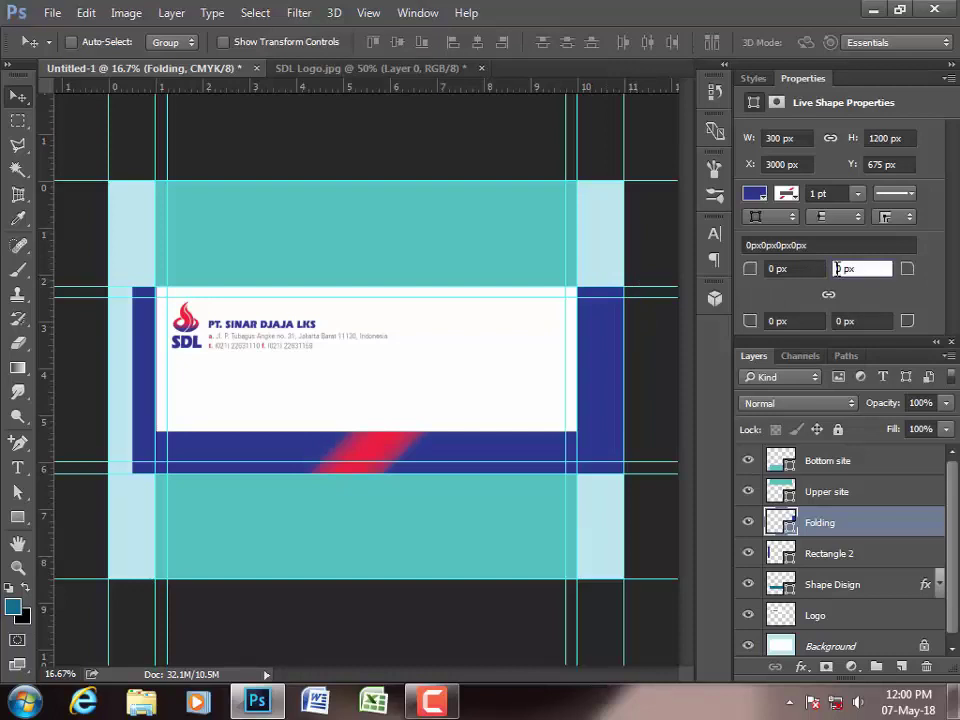
text(1)
text(00)
key(Return)
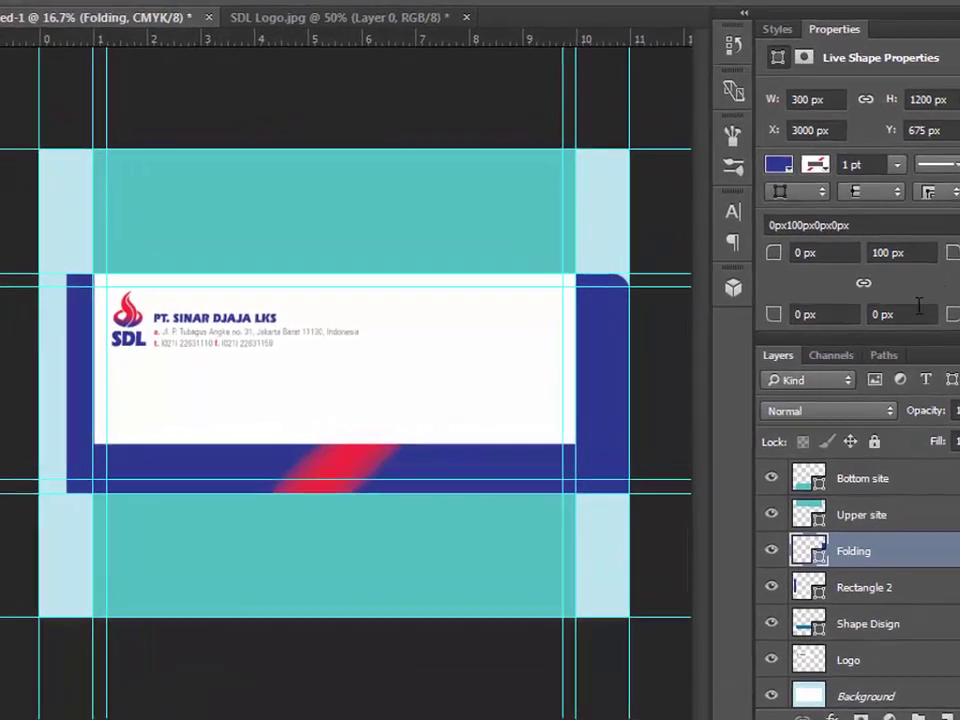
click(850, 321)
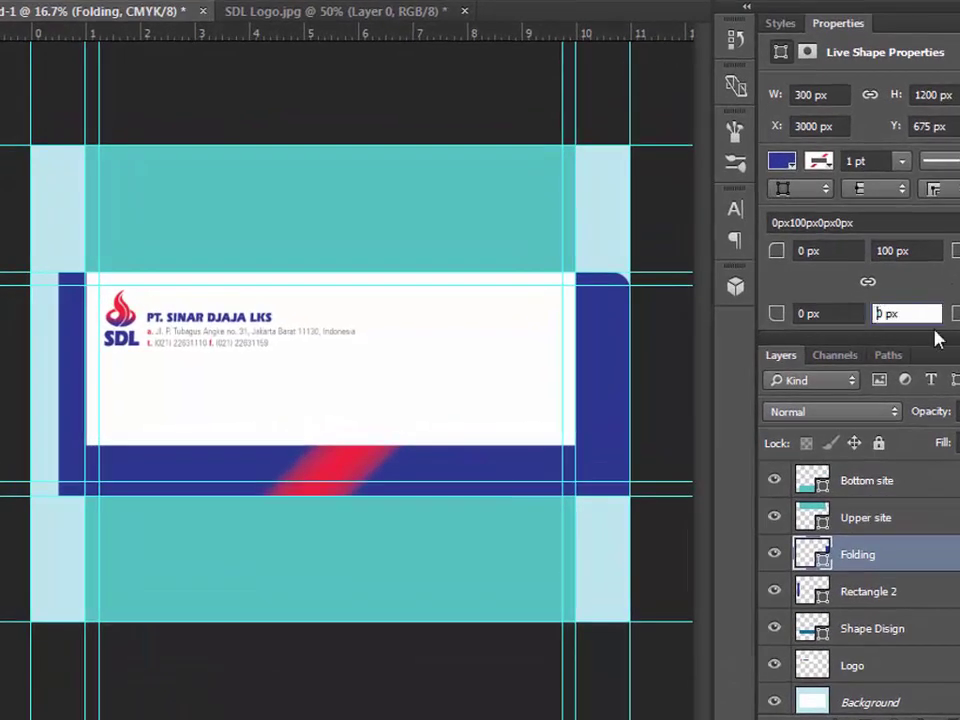
text(10)
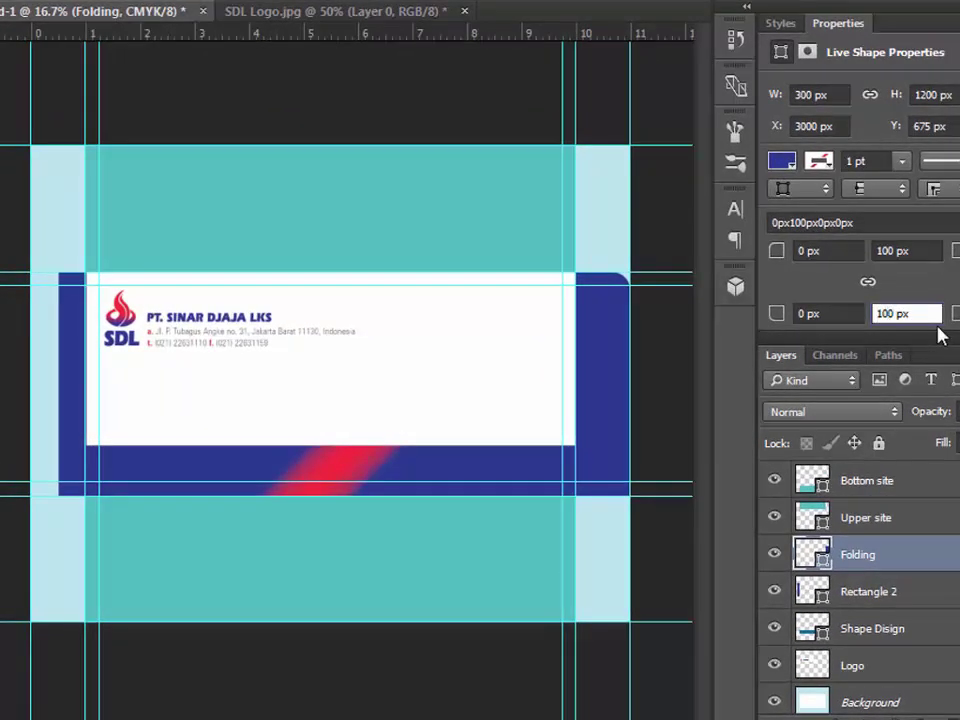
key(Return)
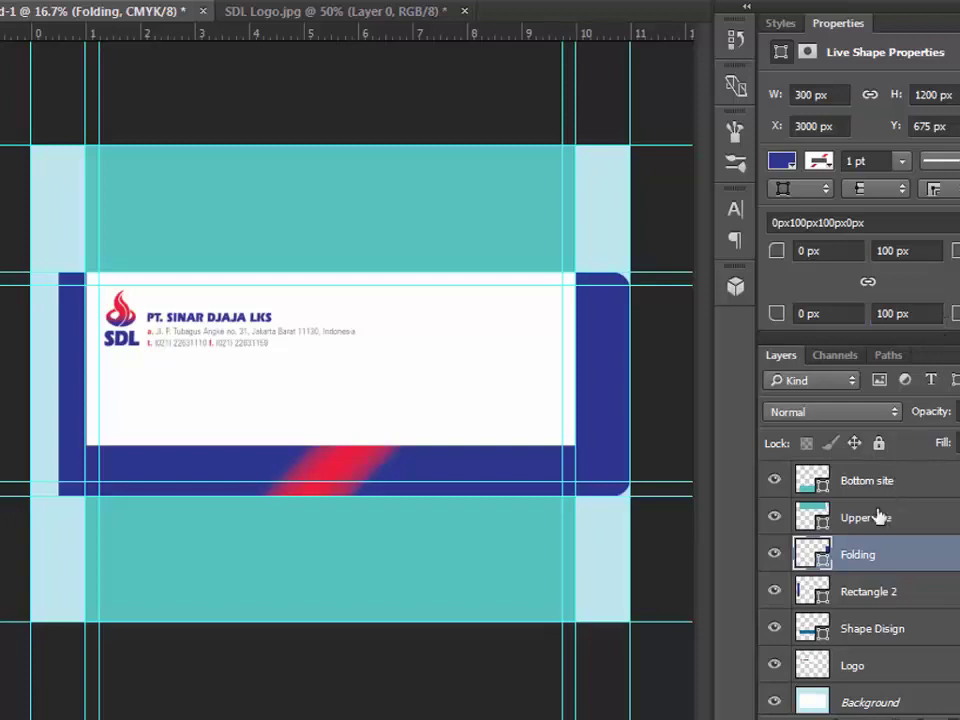
- Round Rectangle 2's top-left and bottom-left corners to 100 px
click(870, 593)
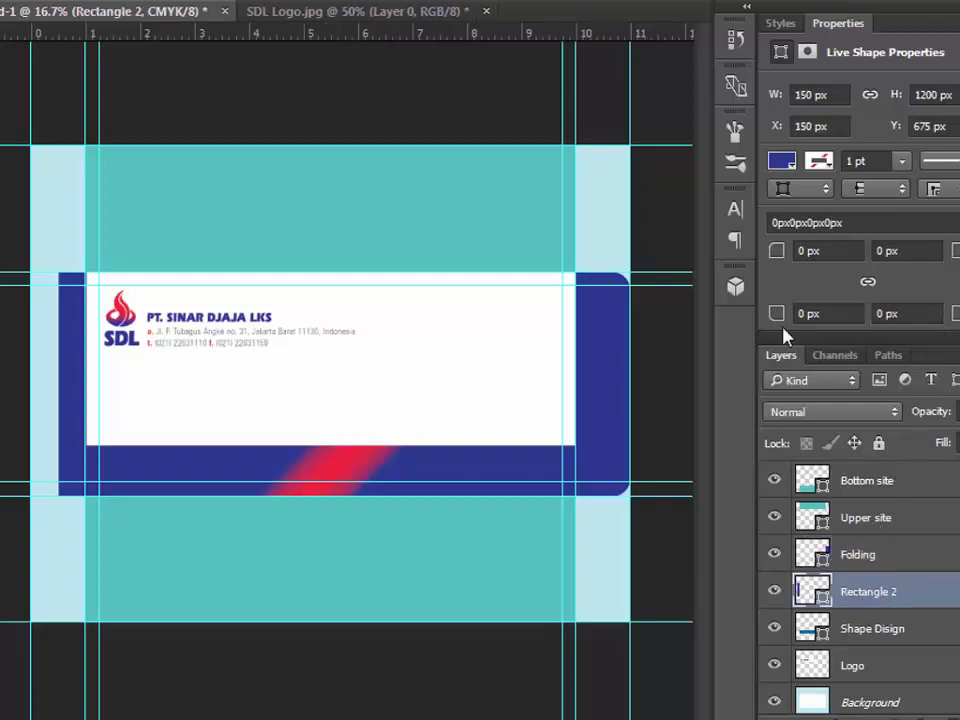
click(801, 251)
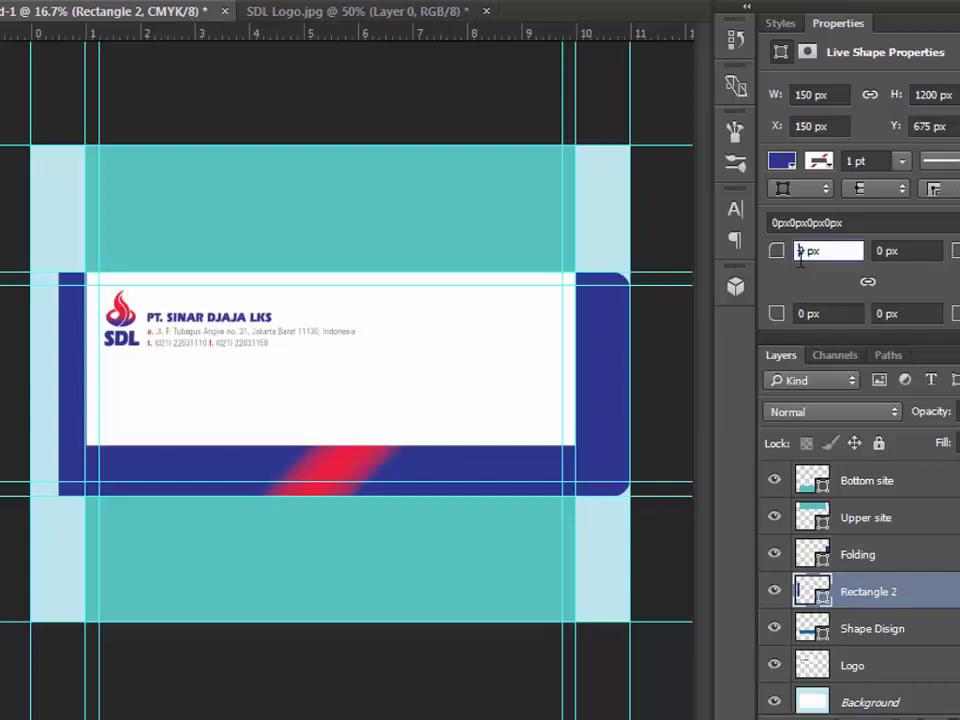
text(100)
key(Return)
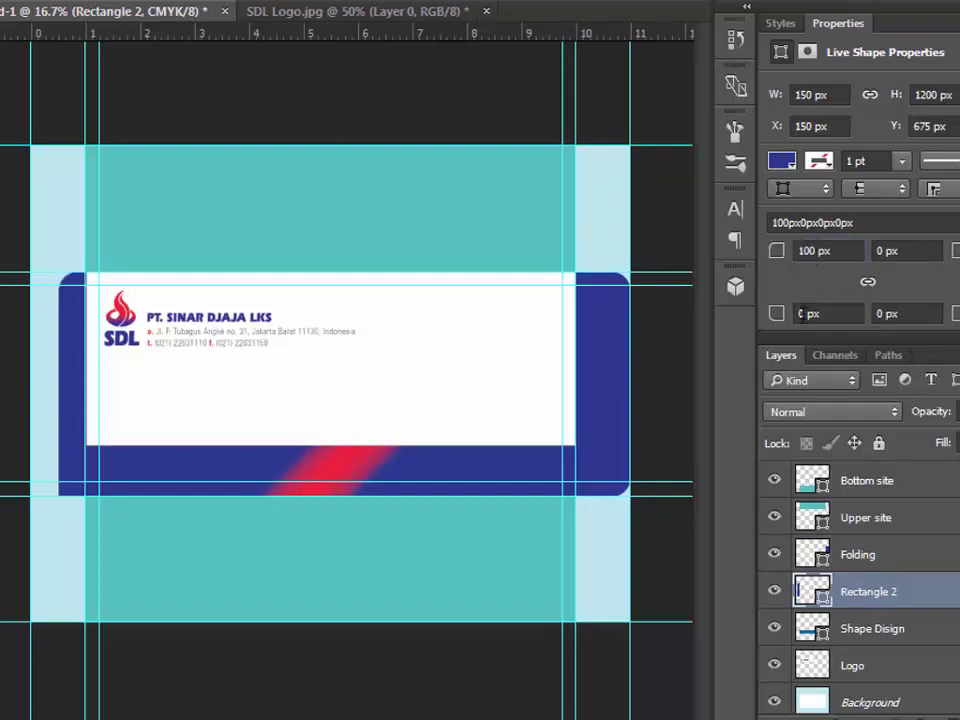
click(800, 313)
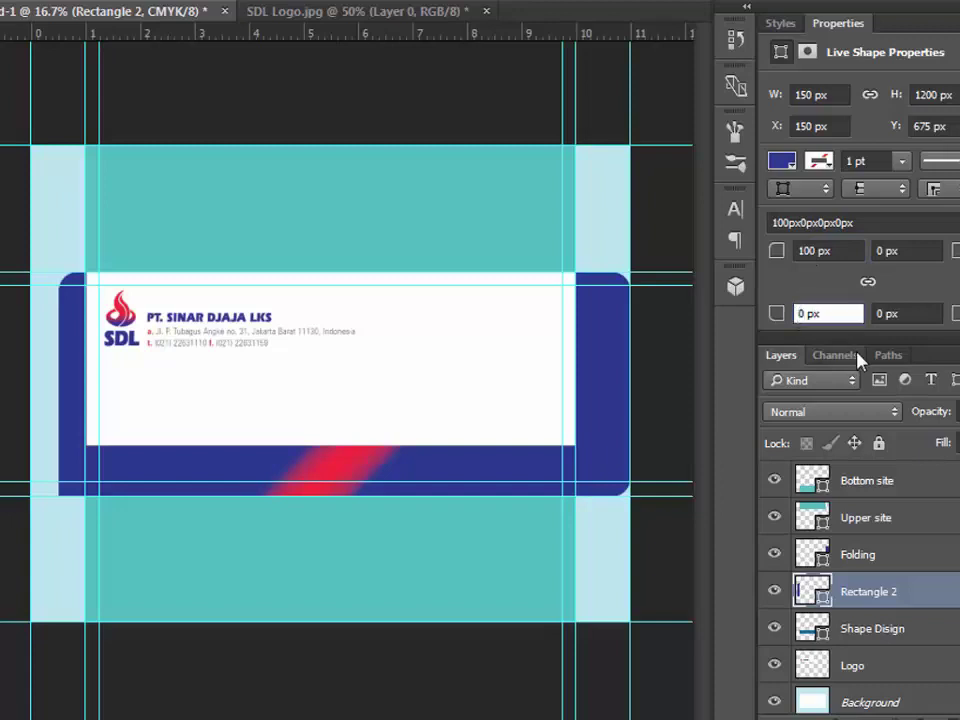
text(100)
key(Delete)
key(Return)
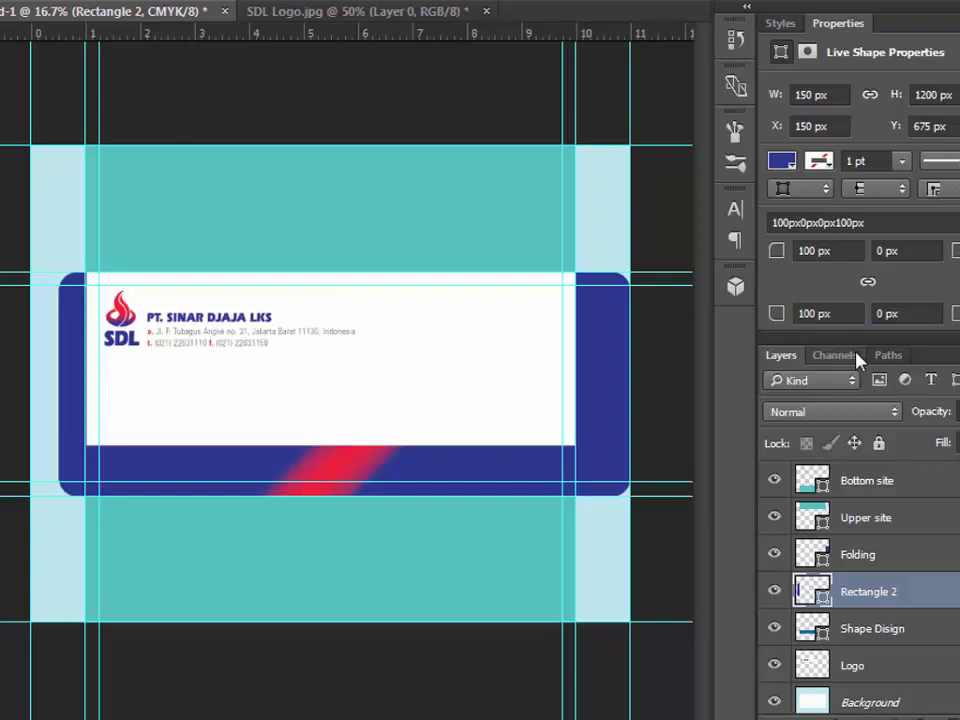
- Narrow the Folding band to 210 px wide
click(918, 557)
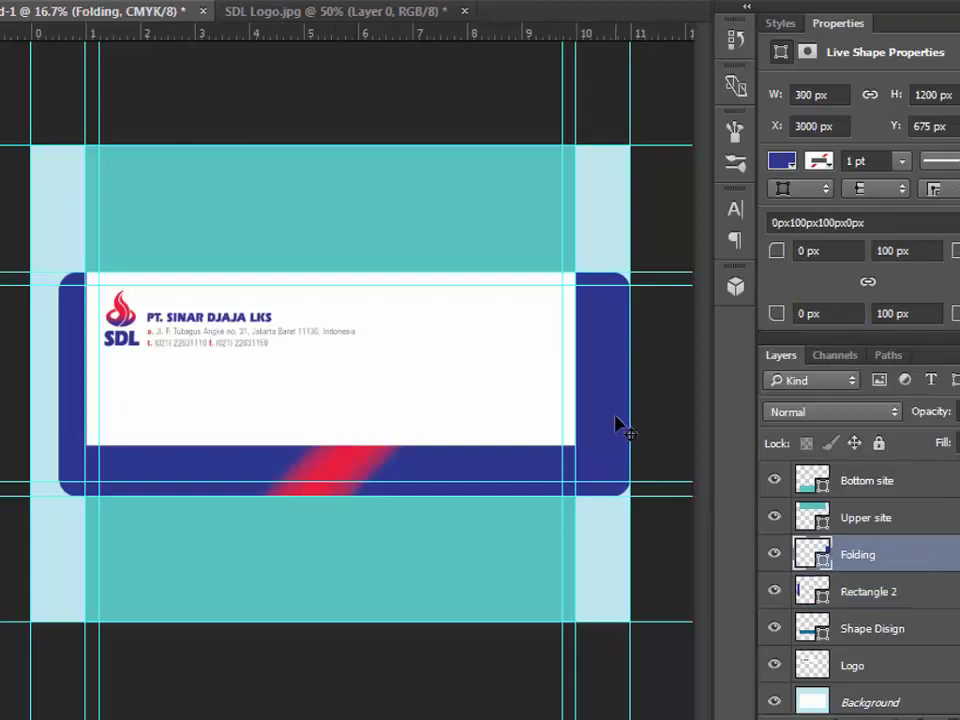
key(ctrl+t)
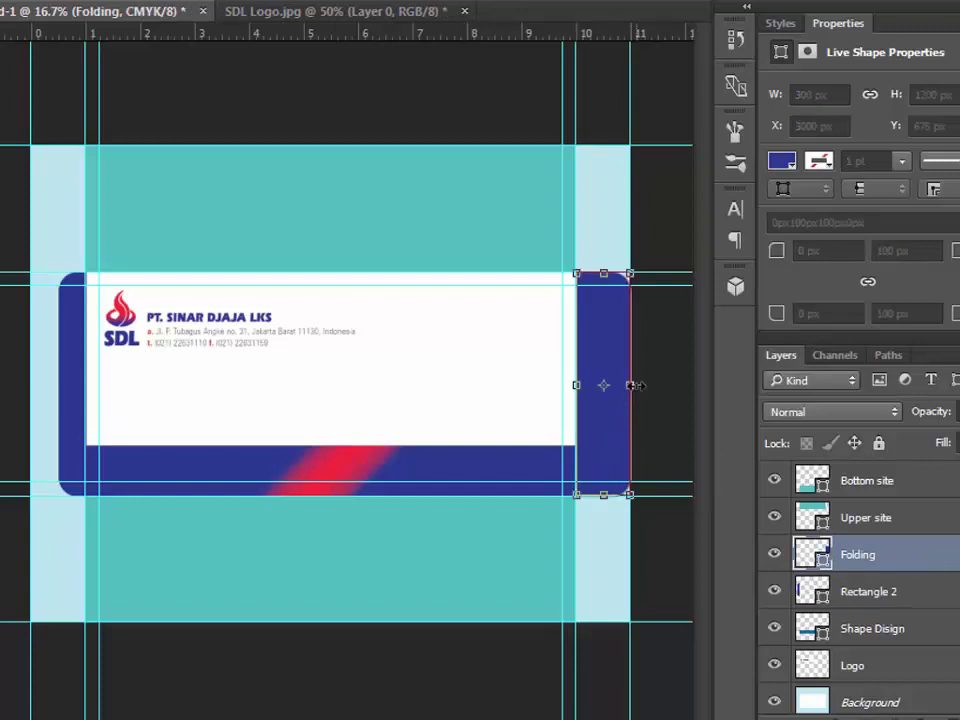
drag(631, 385, 613, 385)
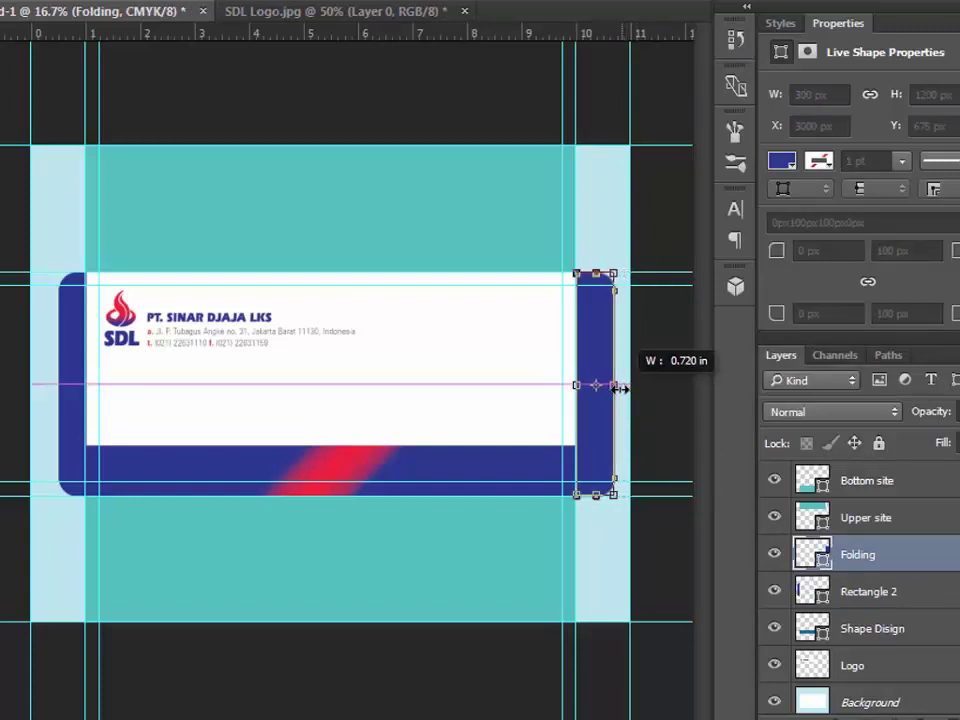
key(Return)
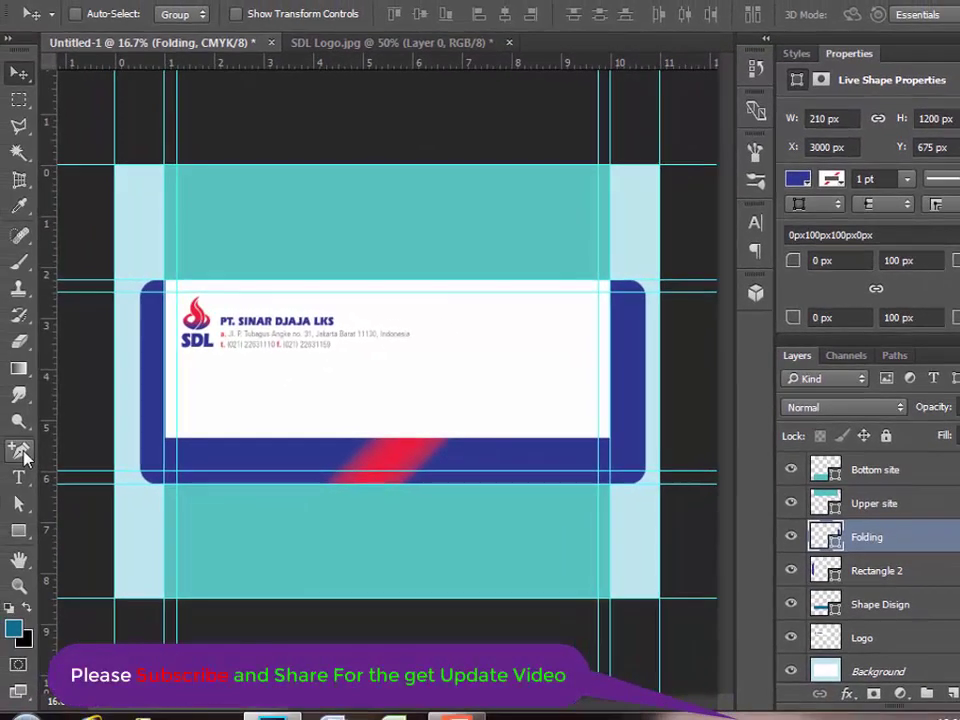
- Add a midpoint anchor and bow the Folding band's right edge outward
click(22, 452)
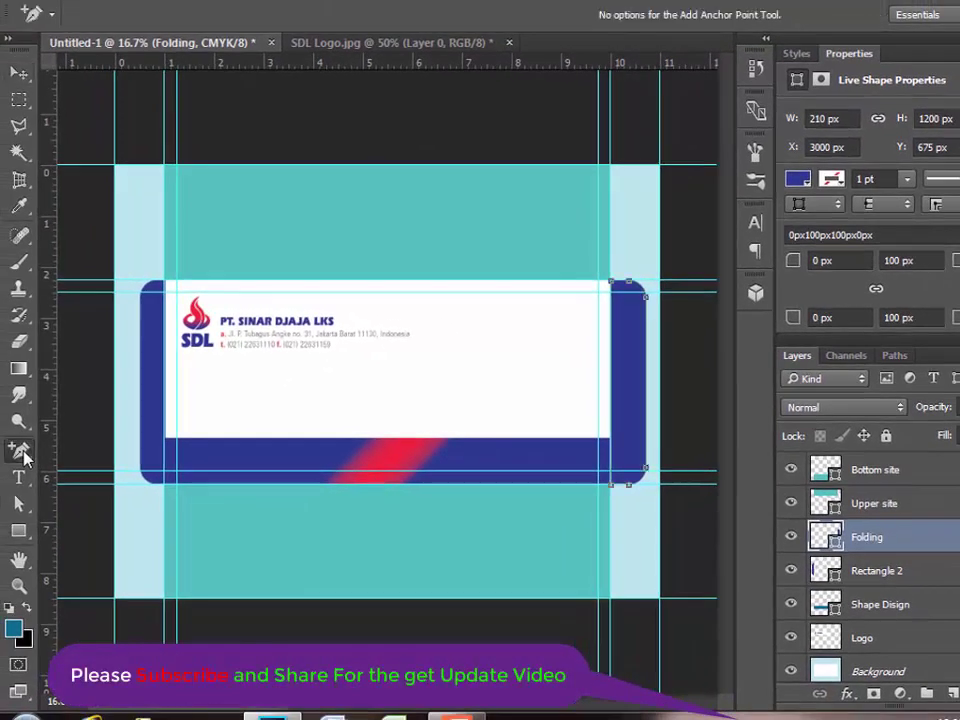
click(64, 487)
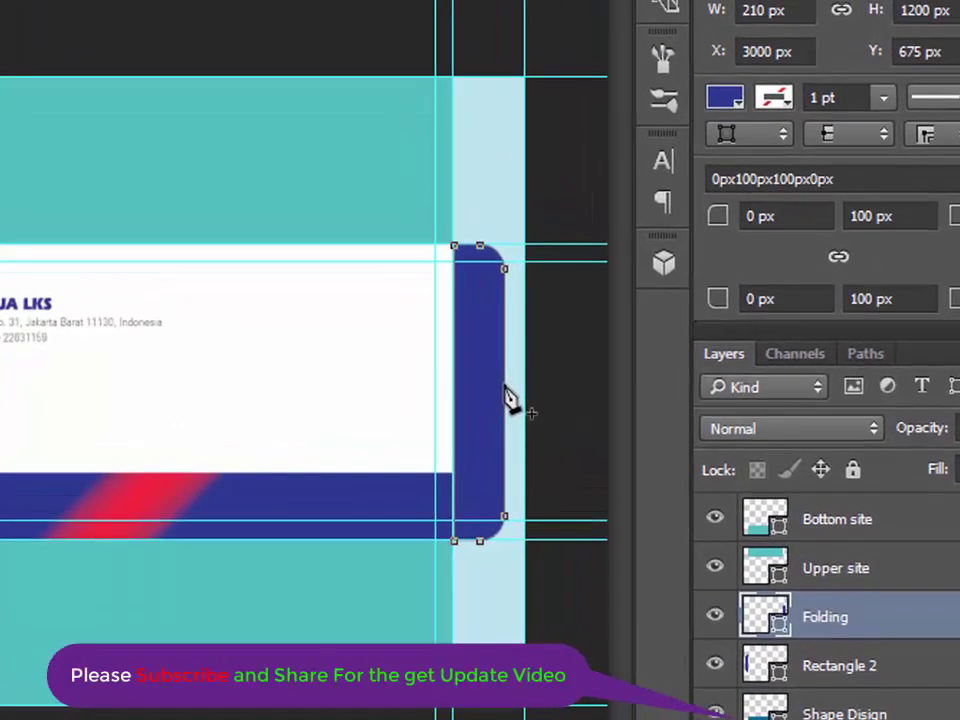
click(504, 386)
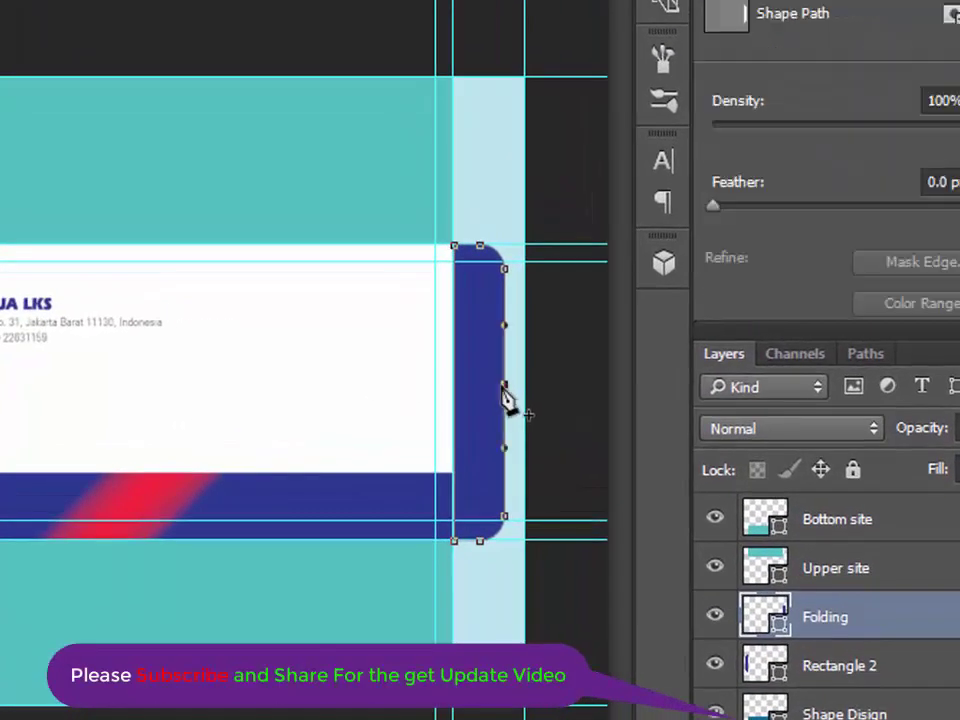
drag(504, 385, 526, 384)
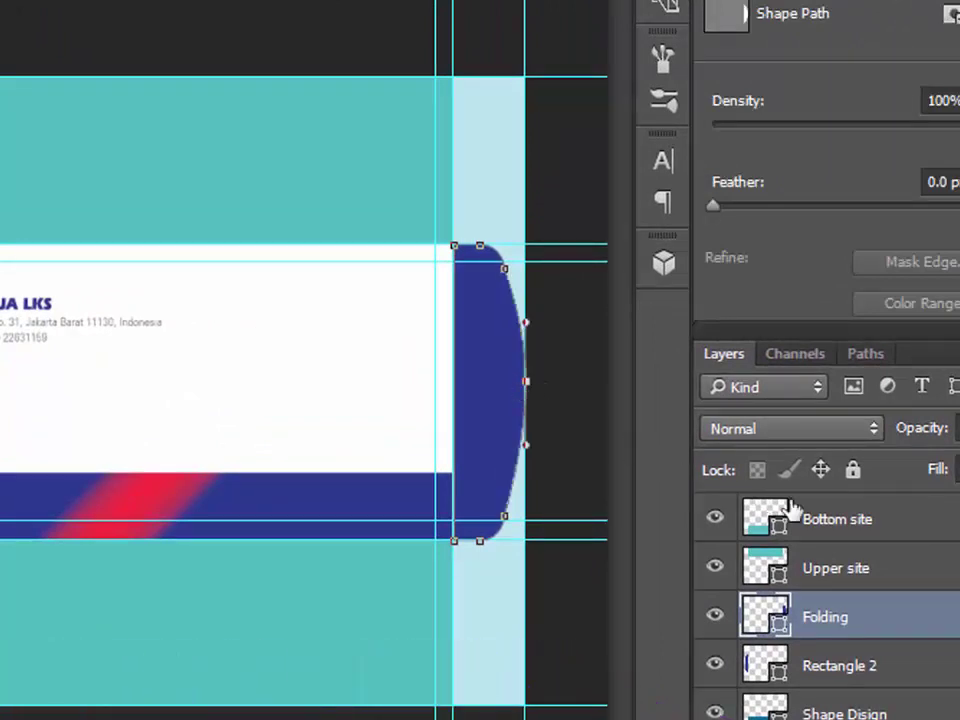
- Reselect the Folding shape's path and the middle anchor of its curved edge
click(855, 568)
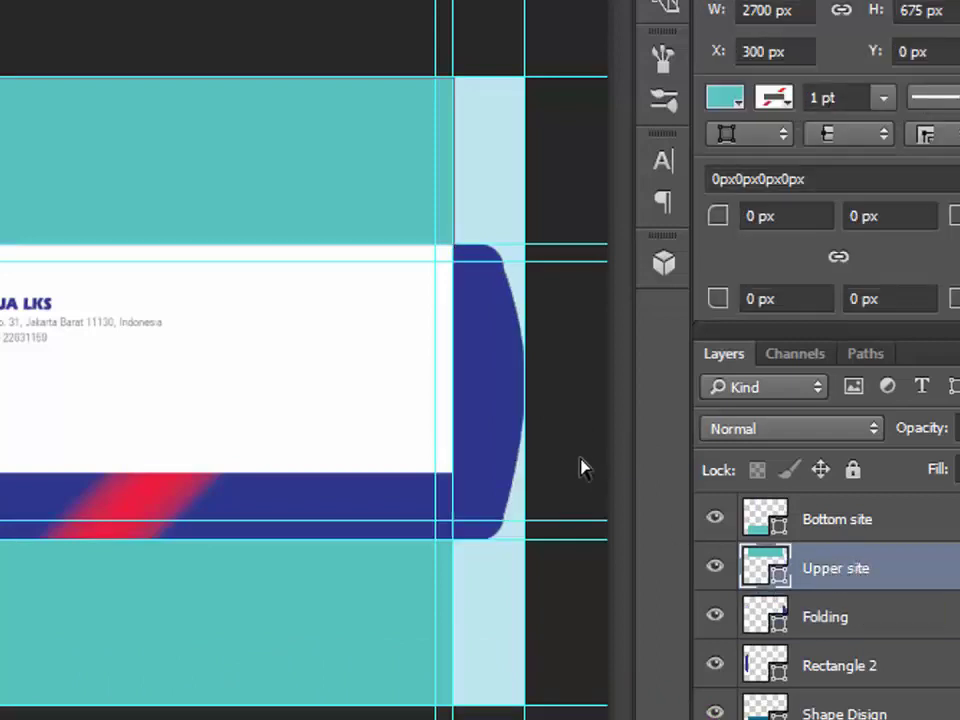
key(alt+bracketleft)
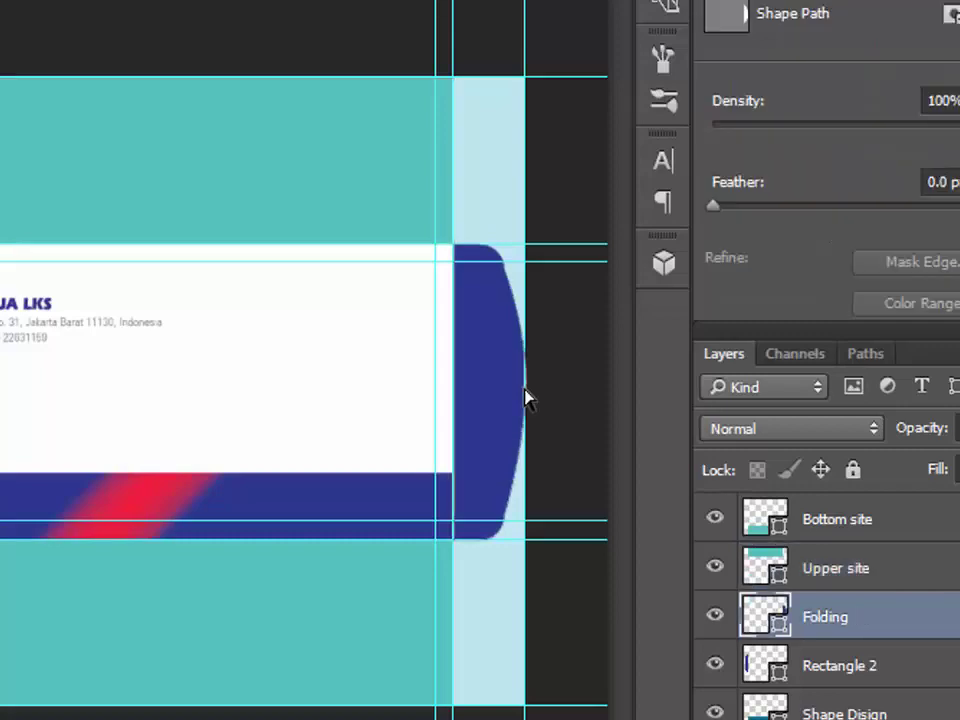
key(p)
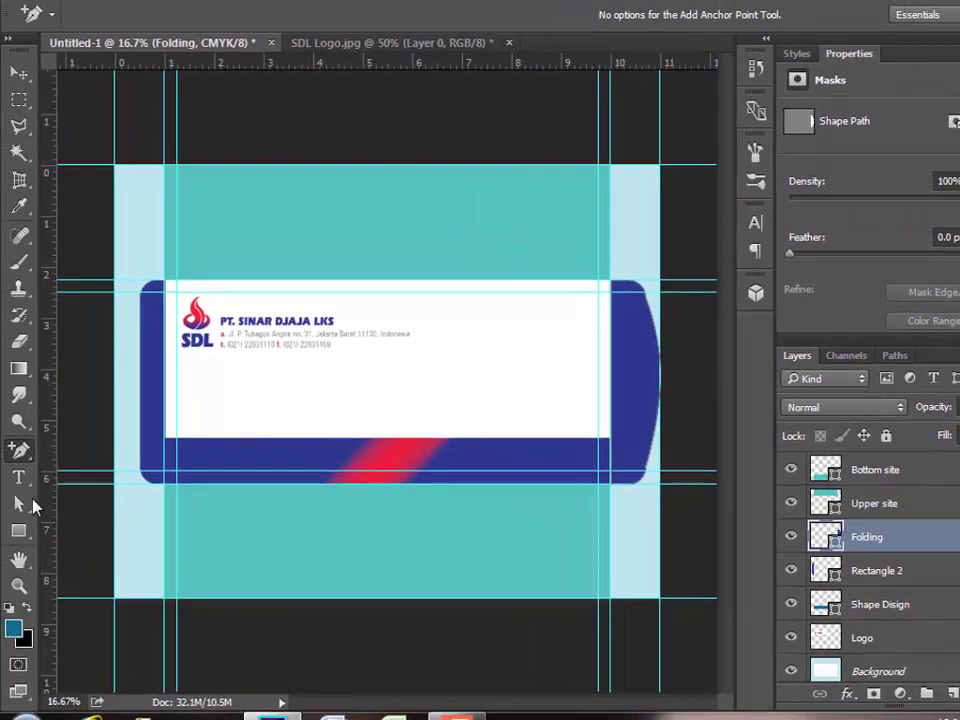
click(8, 504)
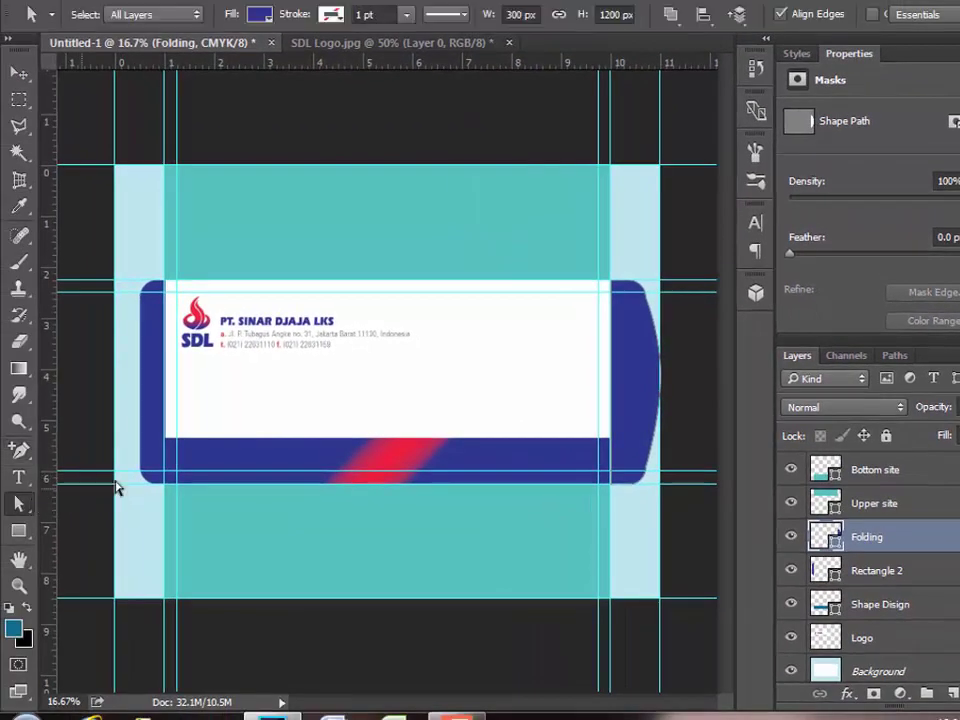
click(657, 397)
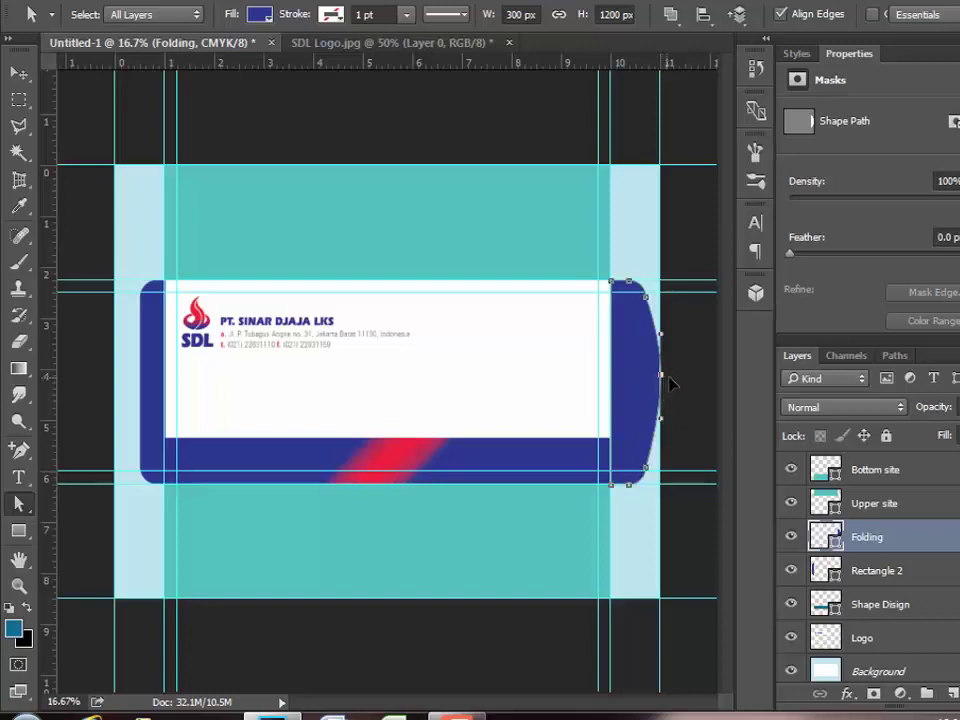
click(662, 377)
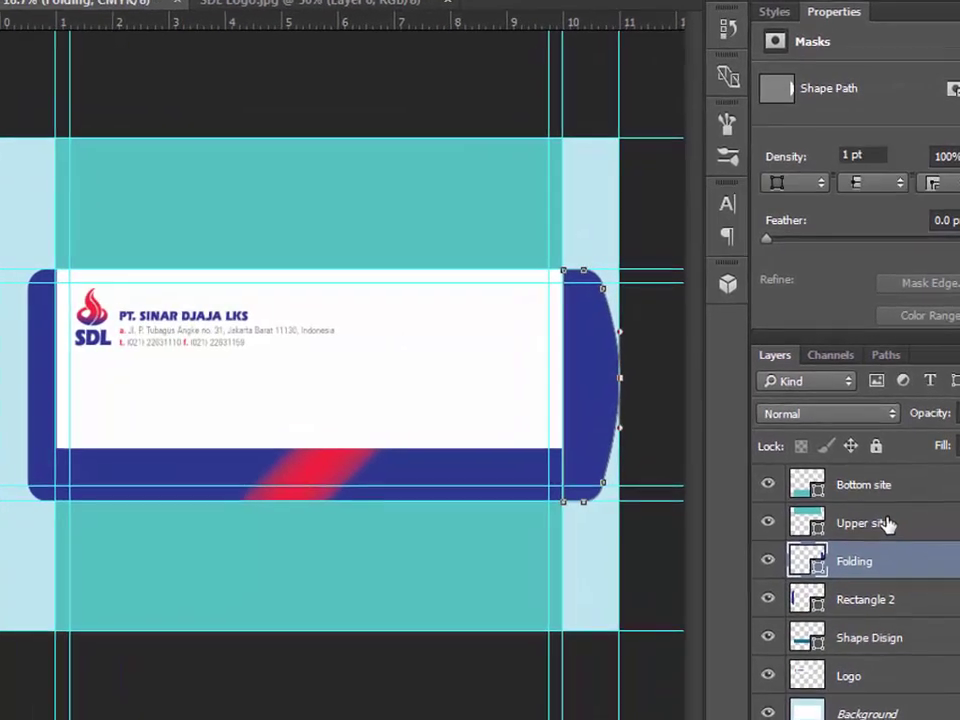
click(886, 524)
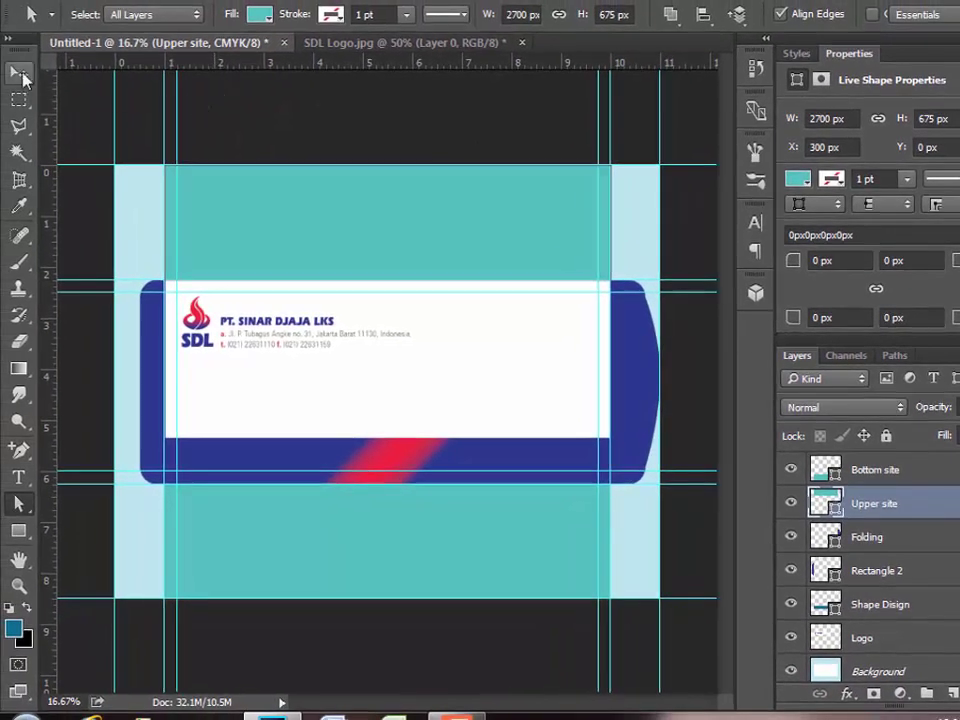
click(20, 74)
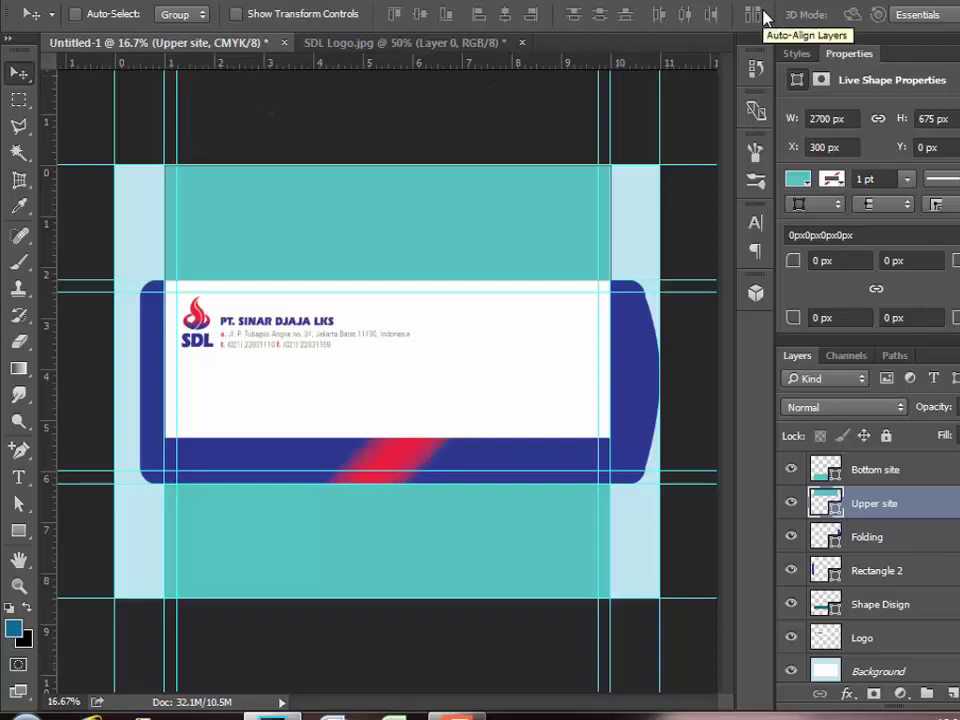
key(ctrl)
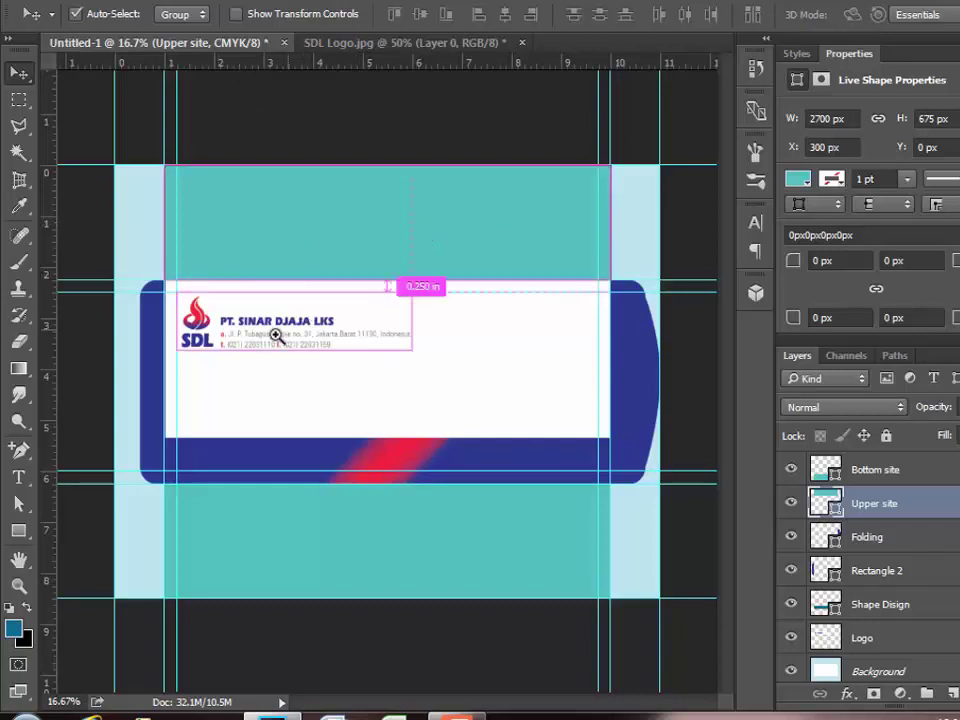
click(275, 334)
click(275, 334)
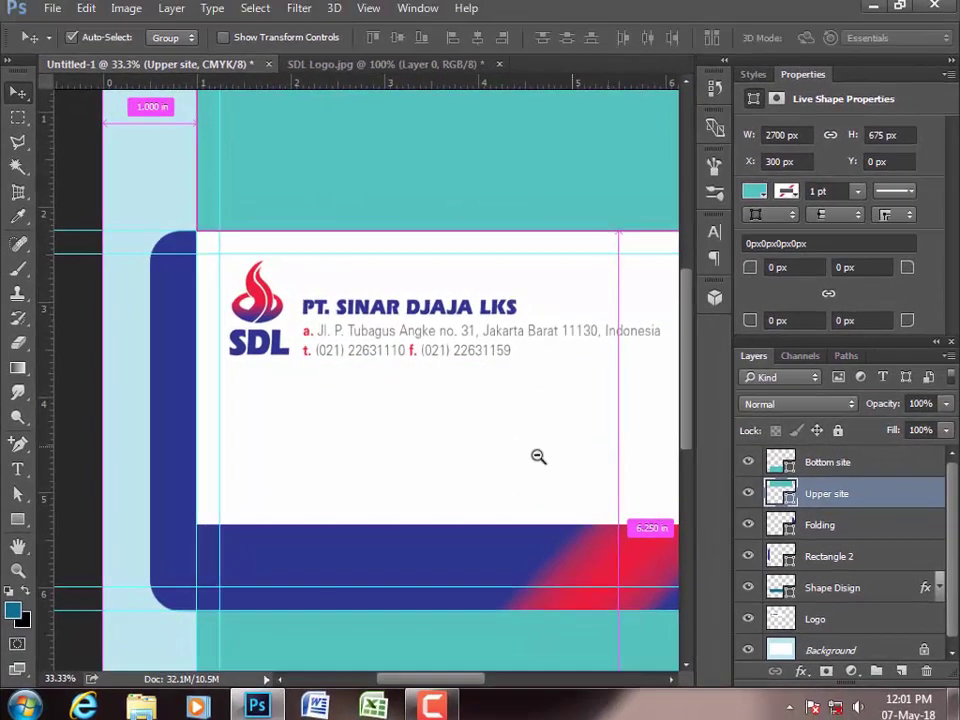
alt+click(525, 455)
alt+click(510, 459)
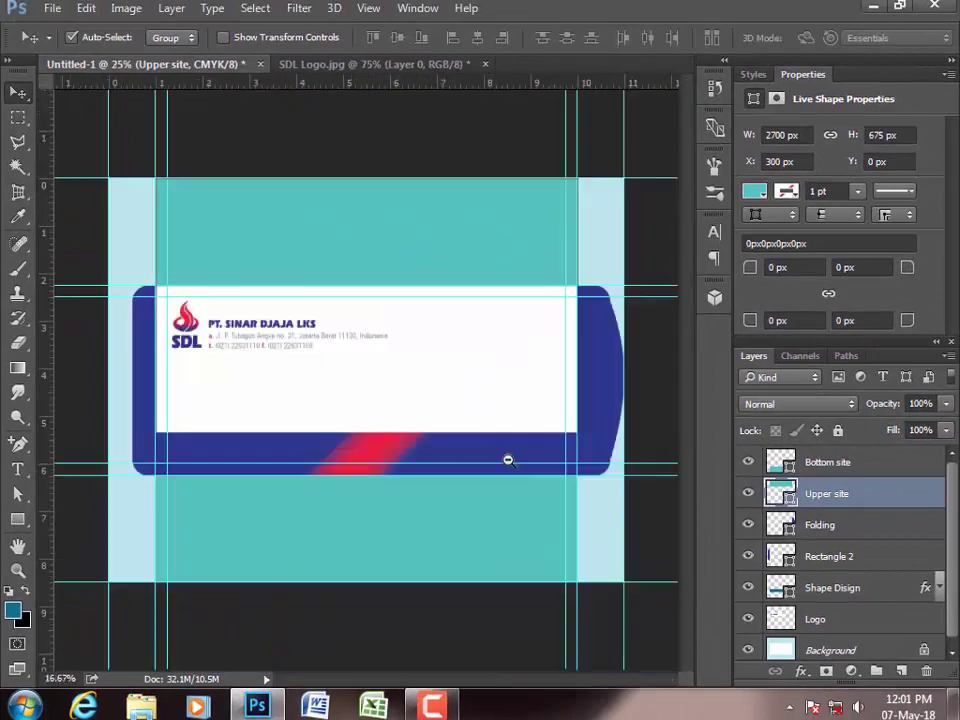
- Open Enveloup Mockup 2.psd from the desktop's Letterhead > Enveloup Mockup folder
click(872, 6)
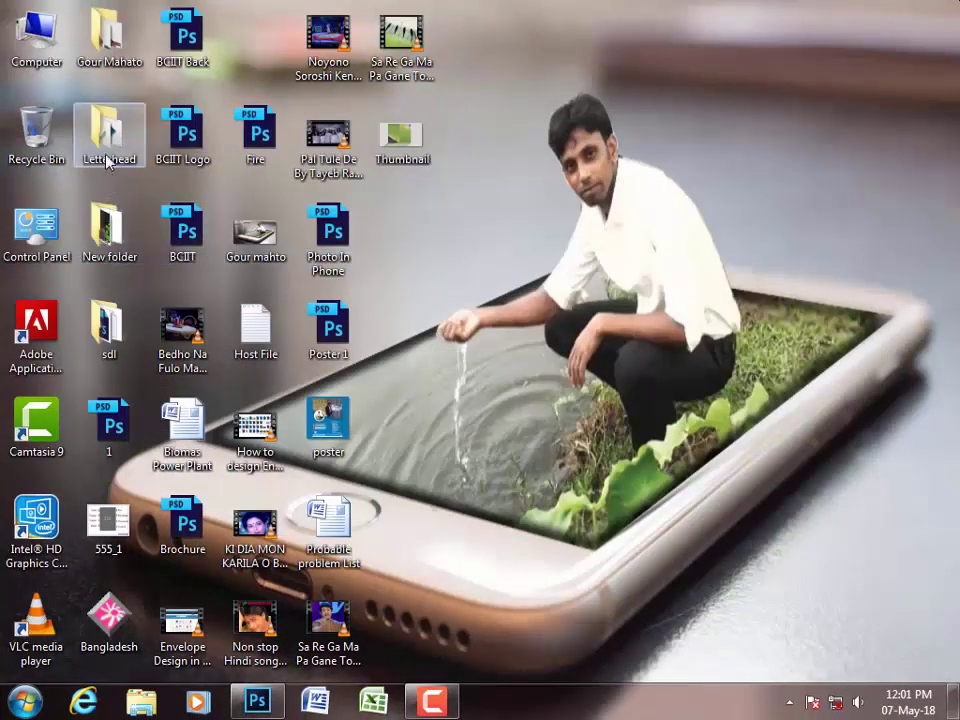
double_click(108, 163)
click(291, 165)
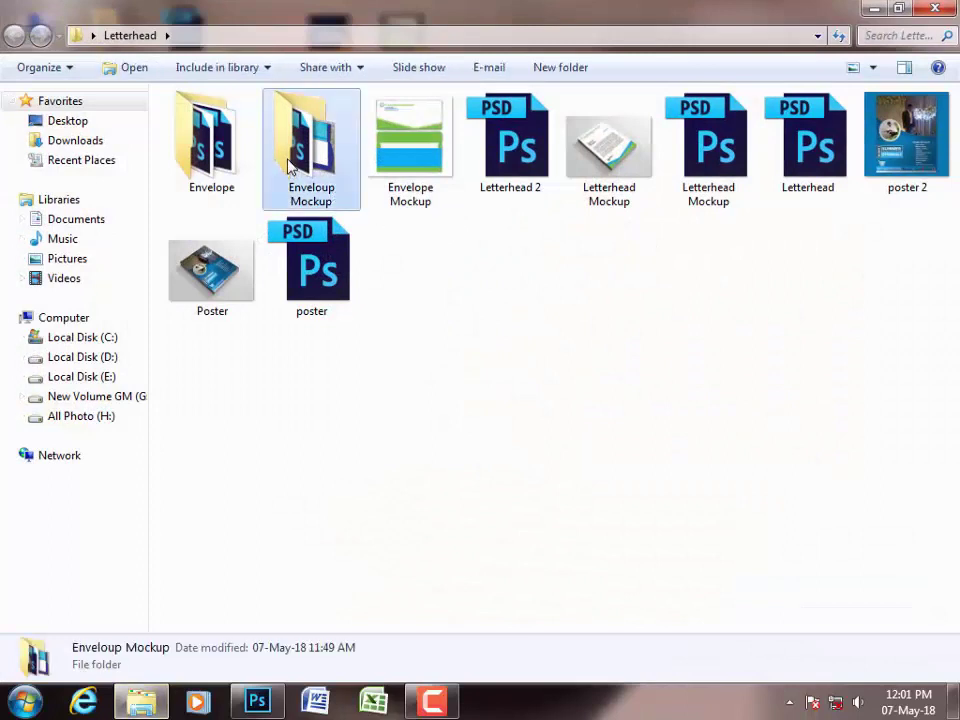
double_click(291, 165)
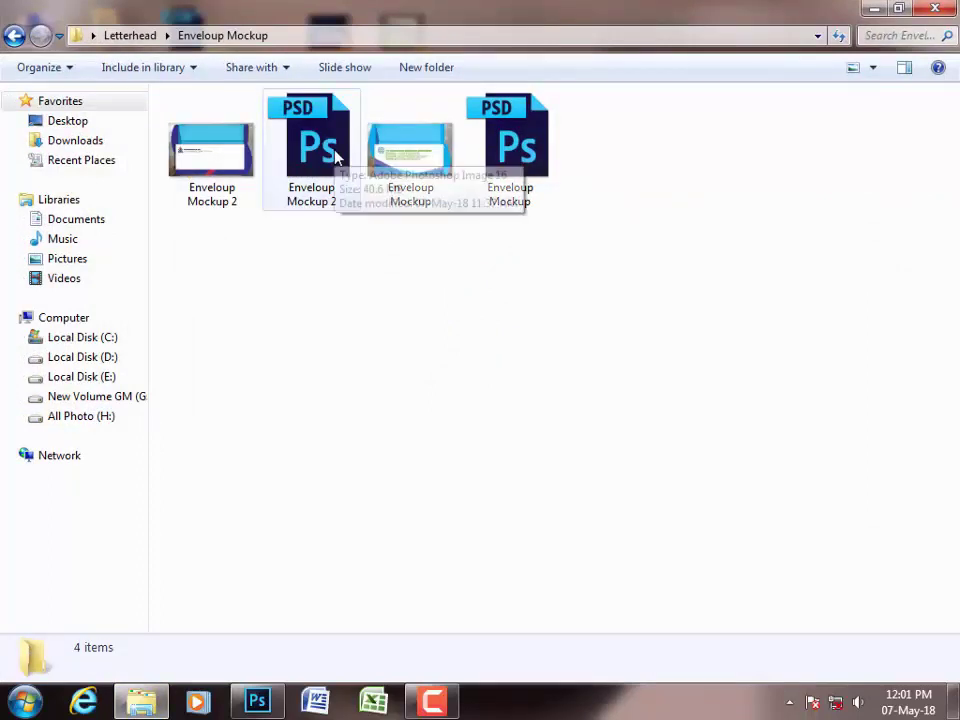
double_click(322, 165)
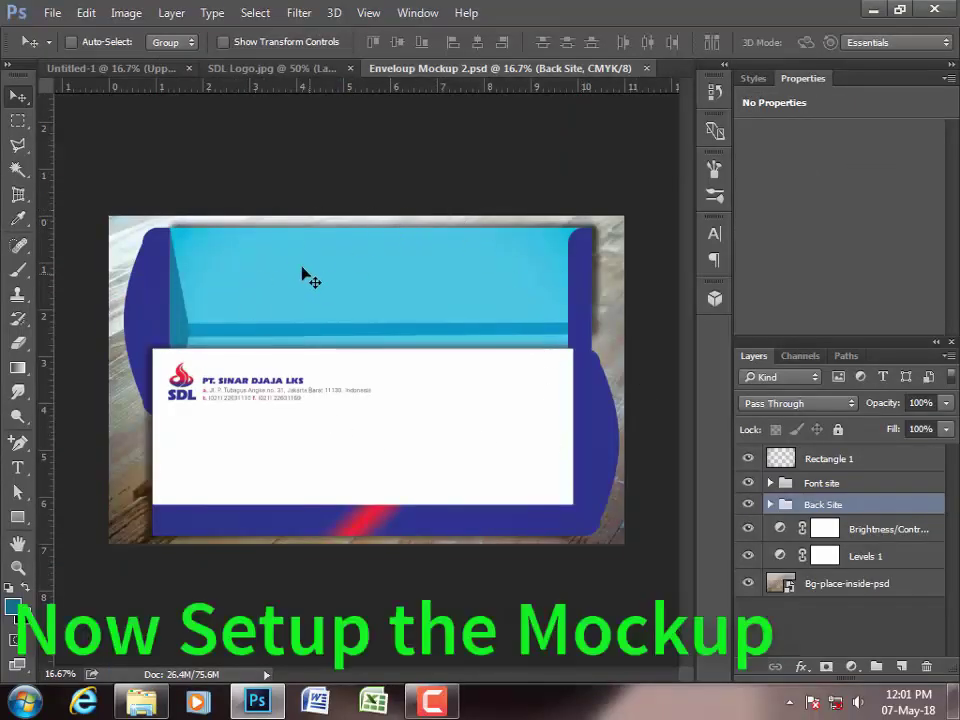
- Close SDL Logo.jpg without saving and bring the Untitled-1 envelope layout back to the front
click(252, 78)
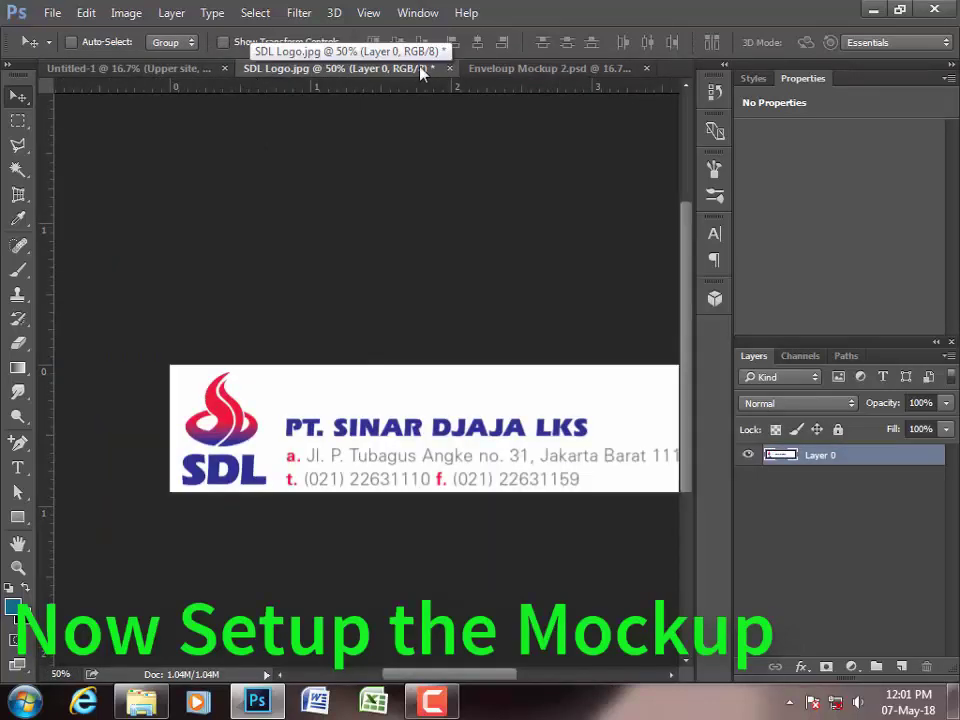
click(450, 69)
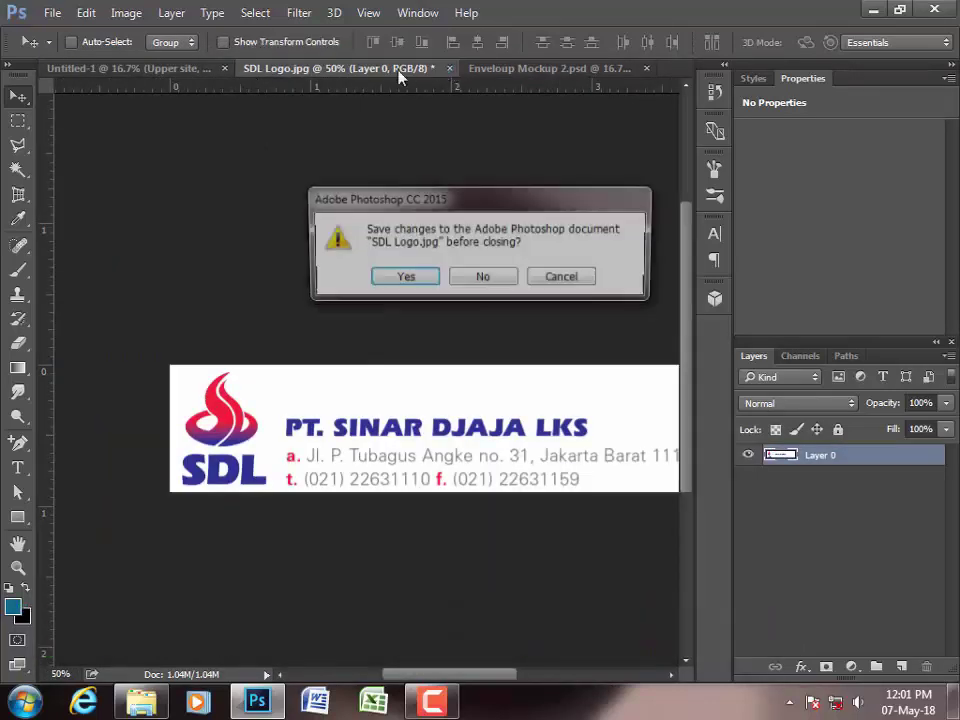
click(478, 278)
click(188, 68)
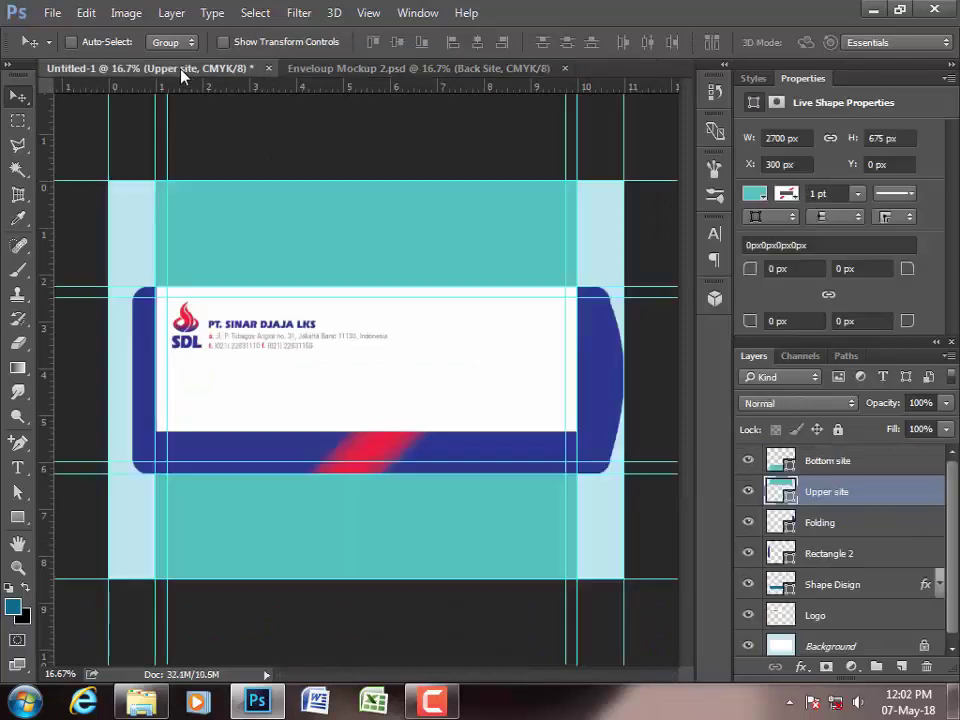
- Browse the mockup's Font site and Back Site layer groups, picking Layer 3
ctrl+click(785, 489)
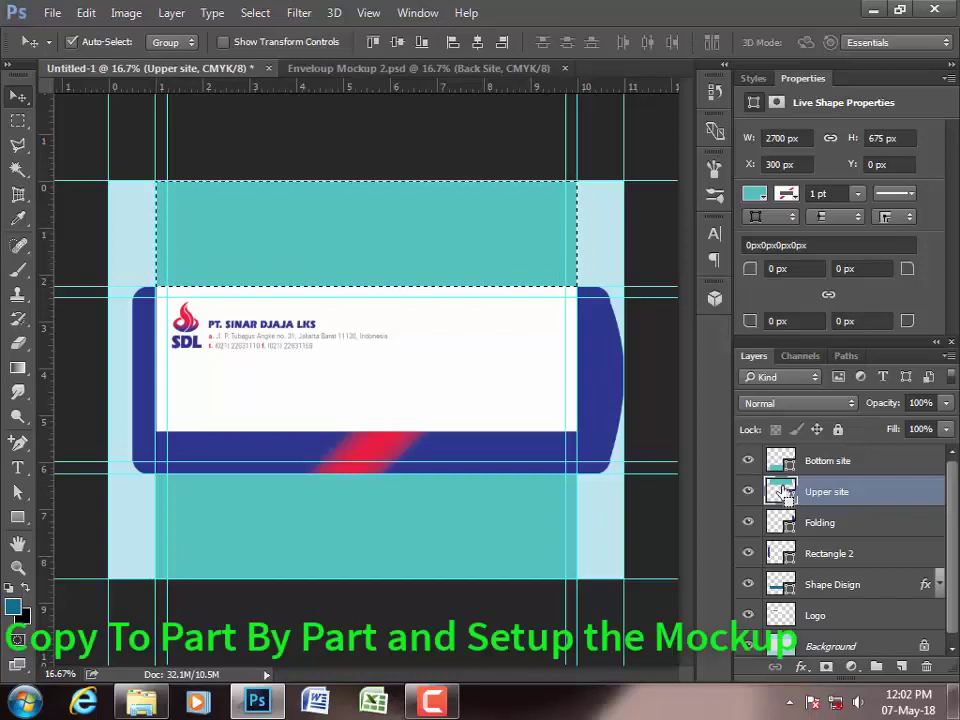
click(438, 70)
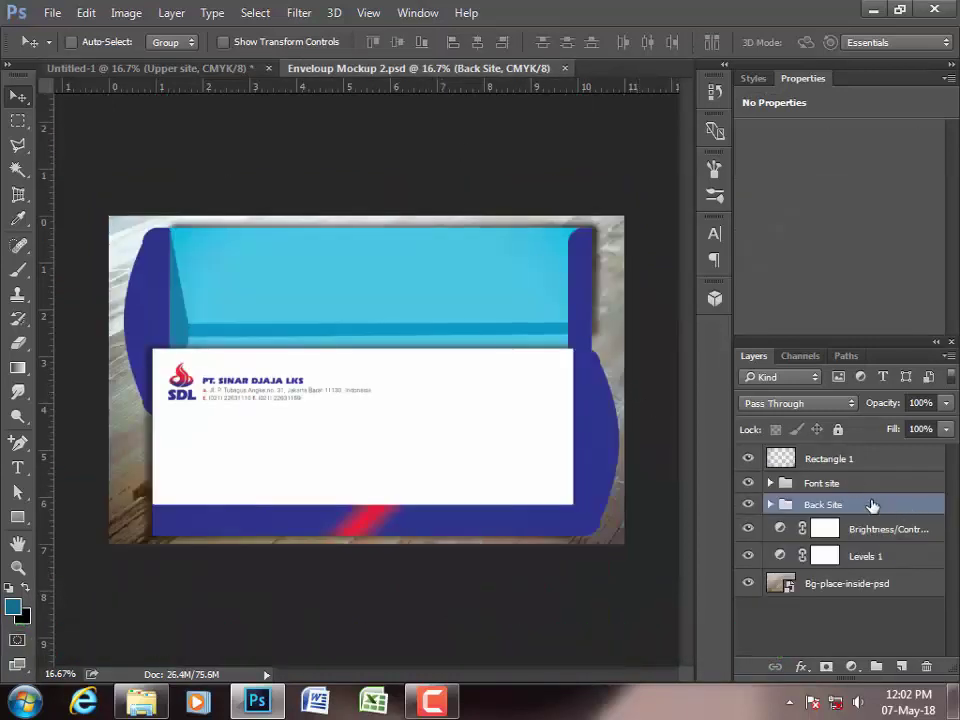
click(770, 483)
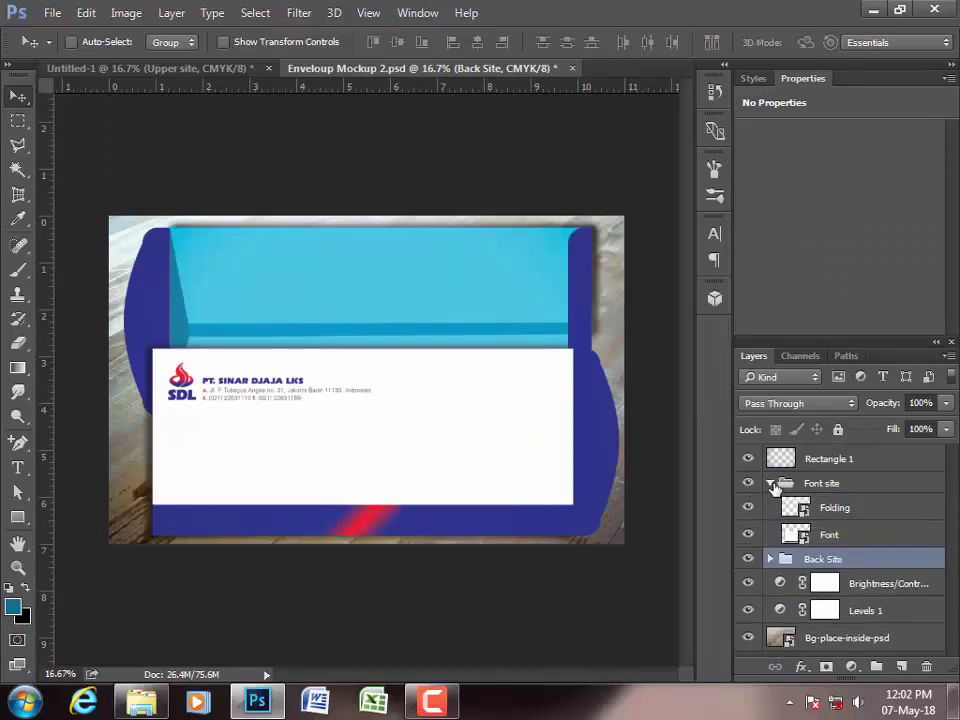
click(770, 483)
click(770, 505)
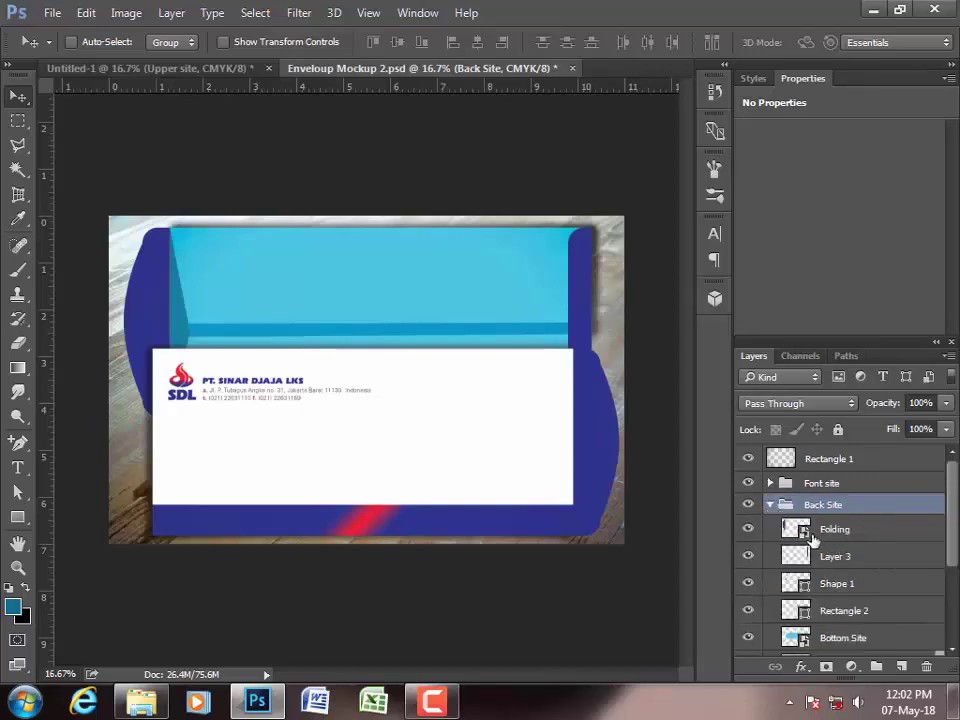
click(837, 566)
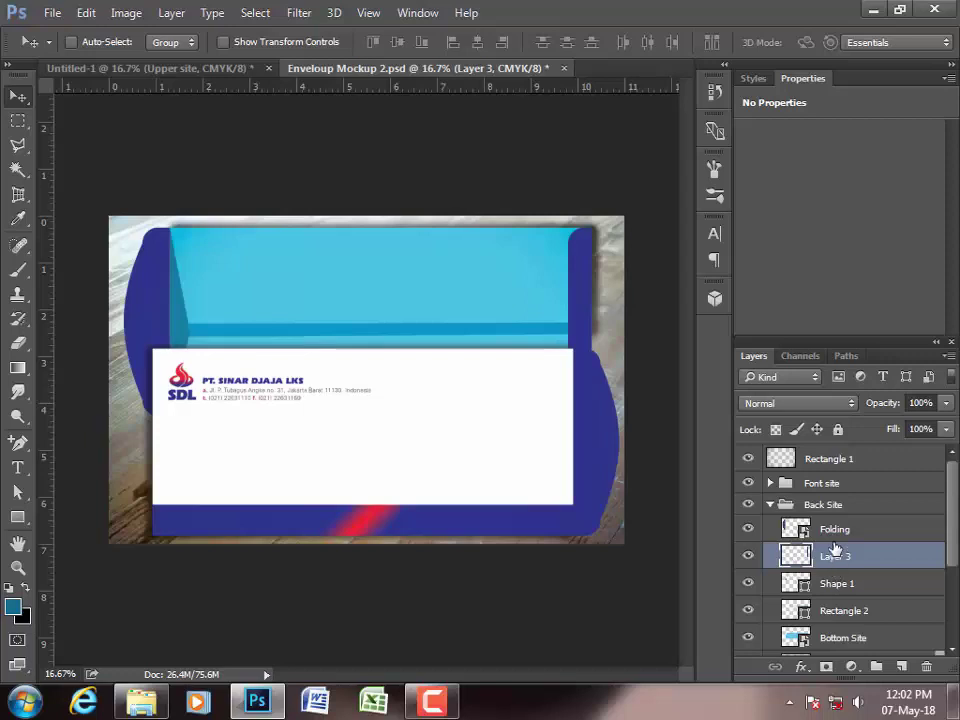
scroll(835, 546, down, 1)
scroll(835, 546, down, 1)
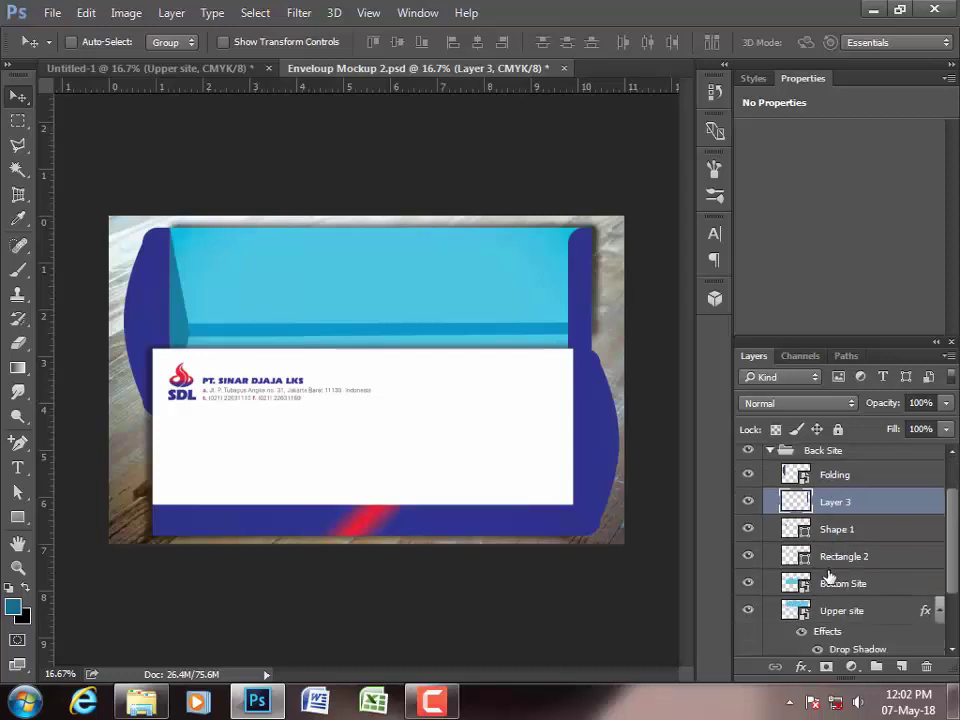
- Select the Bottom Site layer, then open the Upper site smart object as Upper site.psb
click(802, 589)
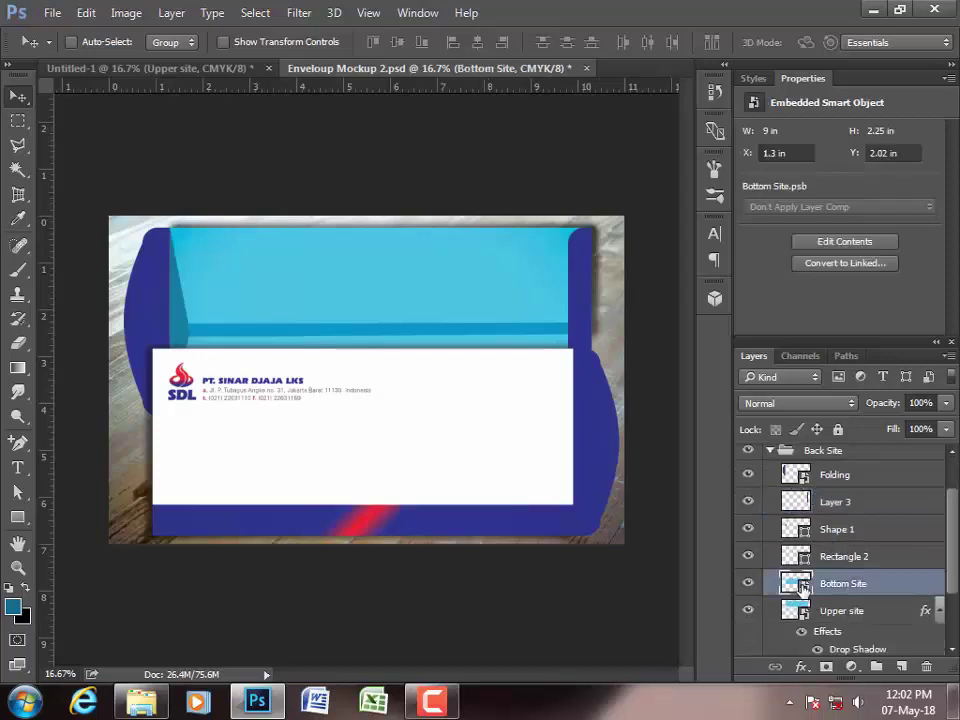
click(150, 68)
click(375, 68)
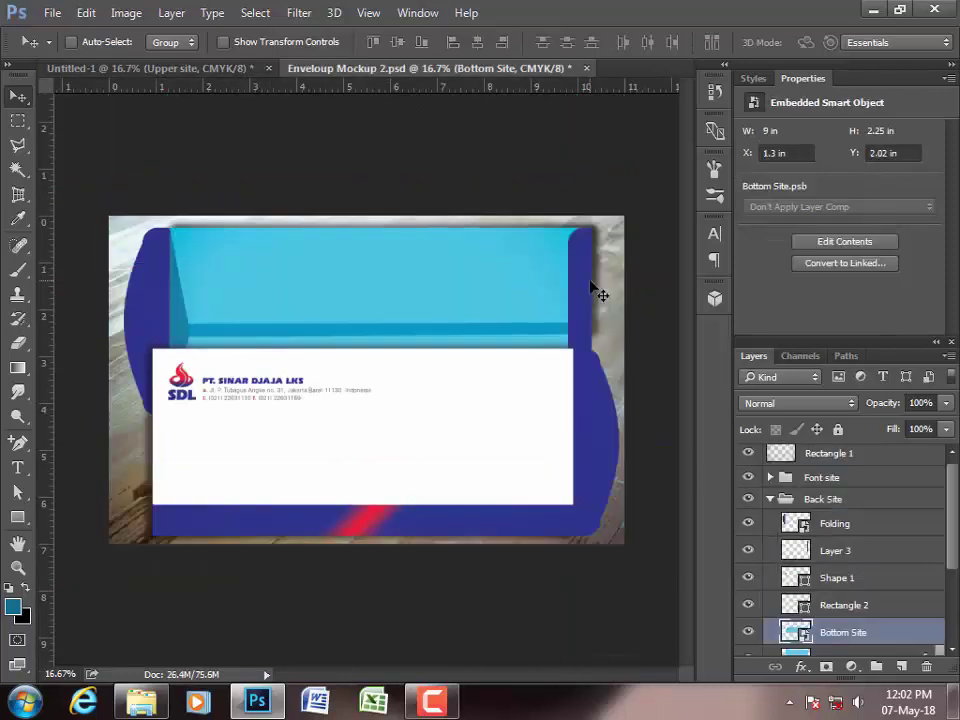
scroll(818, 480, down, 3)
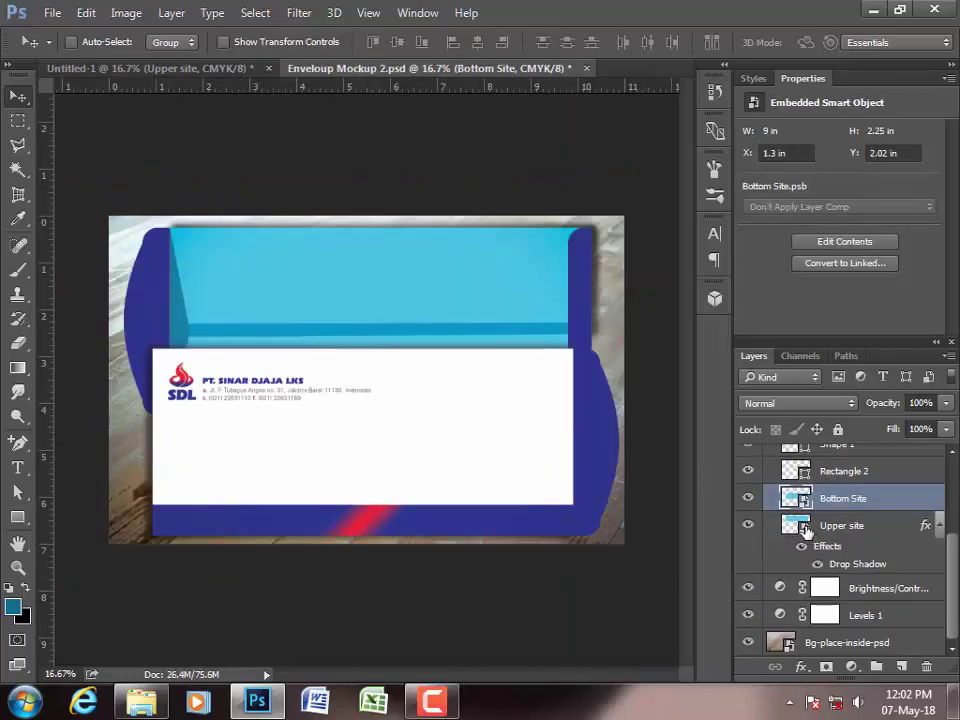
double_click(796, 525)
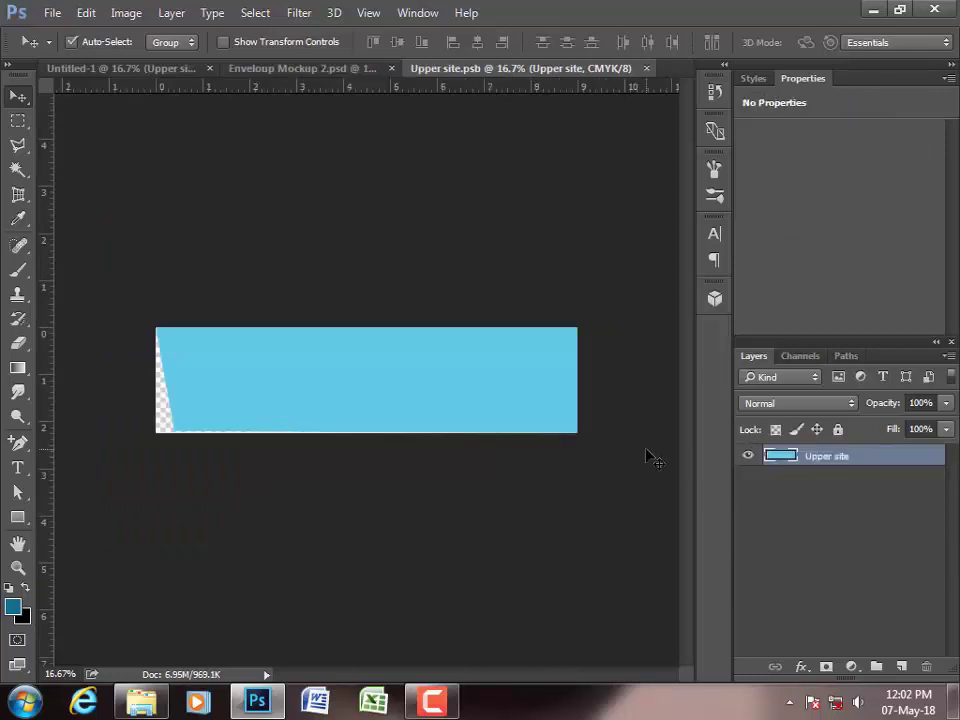
- Paste the teal layer, distort its left edge to match the flap's slant, and save Upper site.psb
key(ctrl+v)
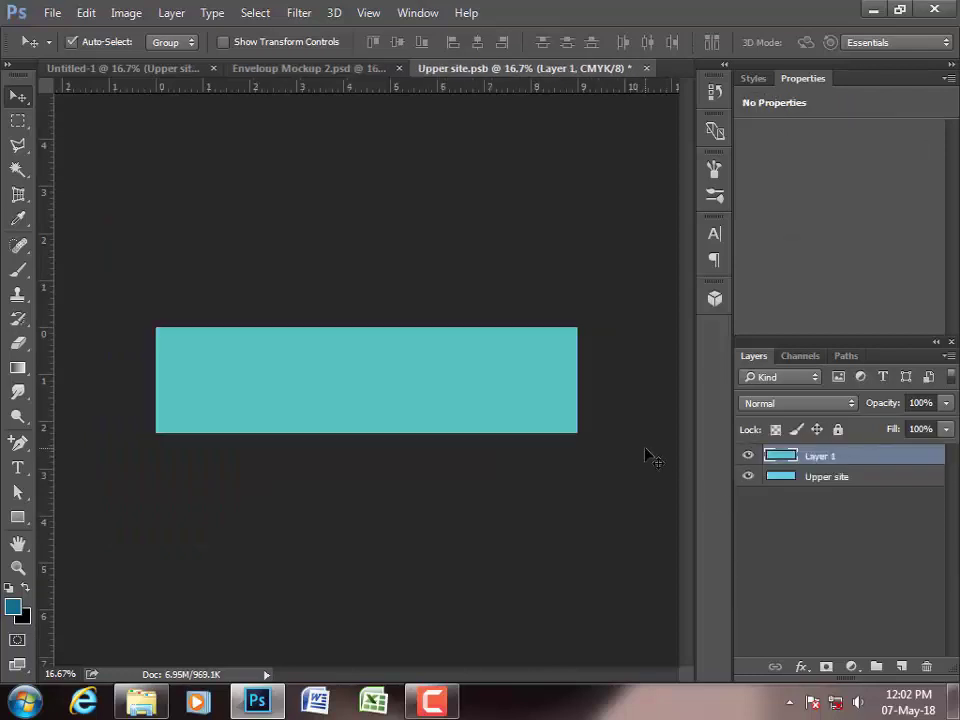
key(ctrl+t)
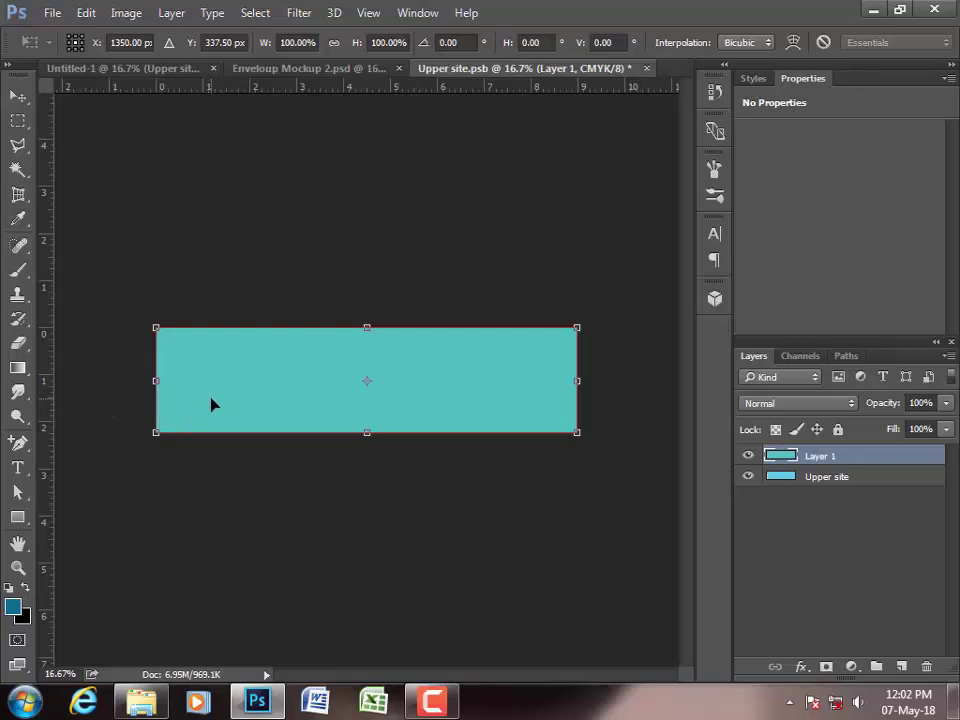
right_click(211, 404)
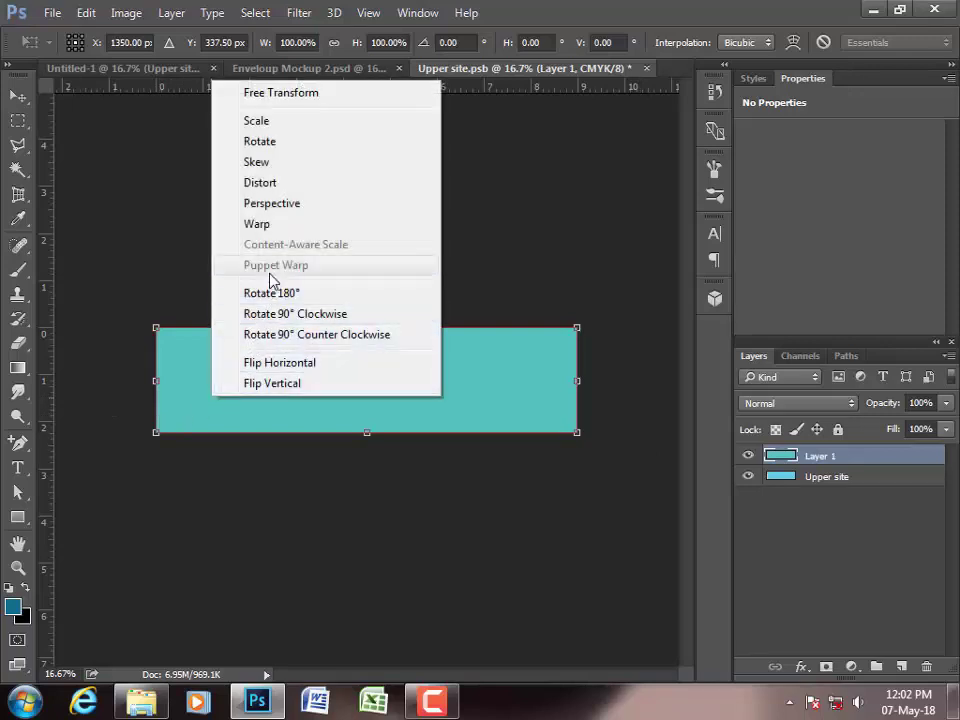
click(265, 184)
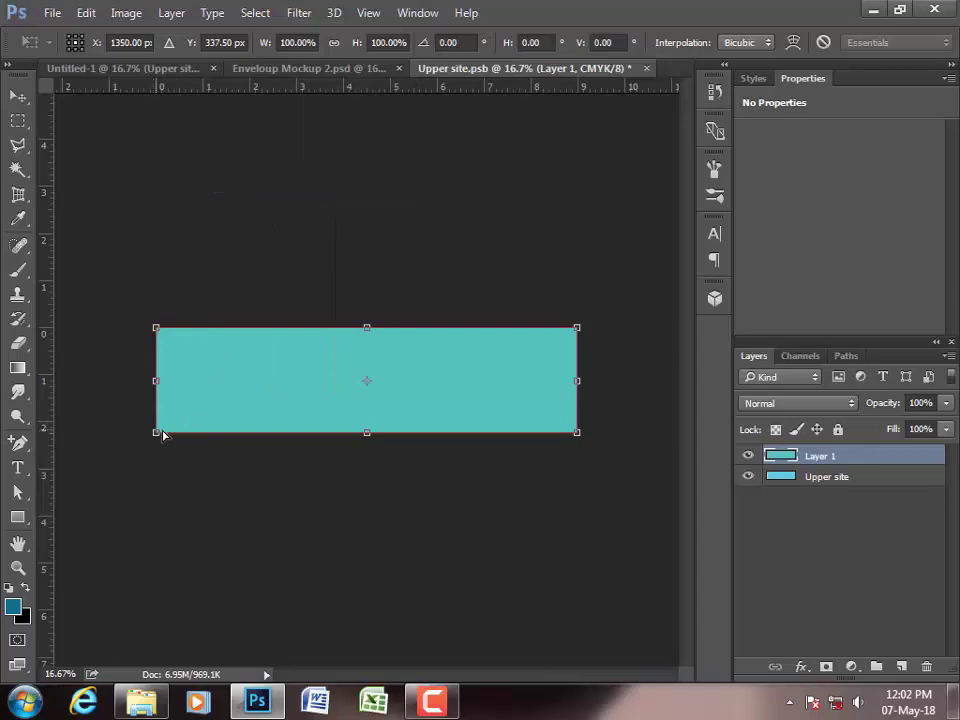
drag(163, 434, 176, 432)
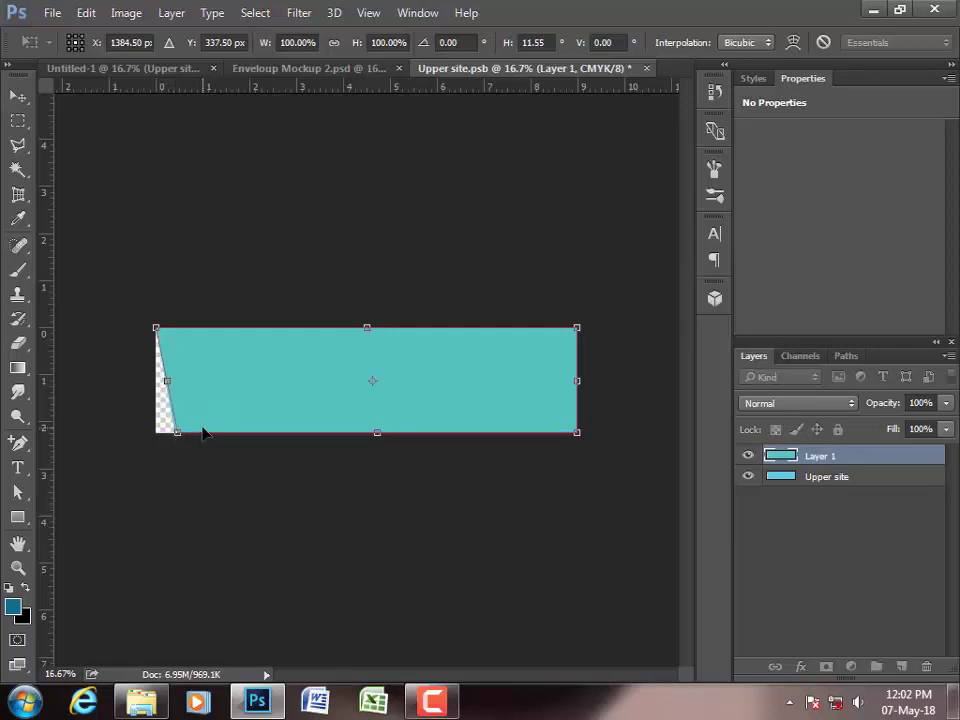
drag(178, 434, 185, 438)
key(Return)
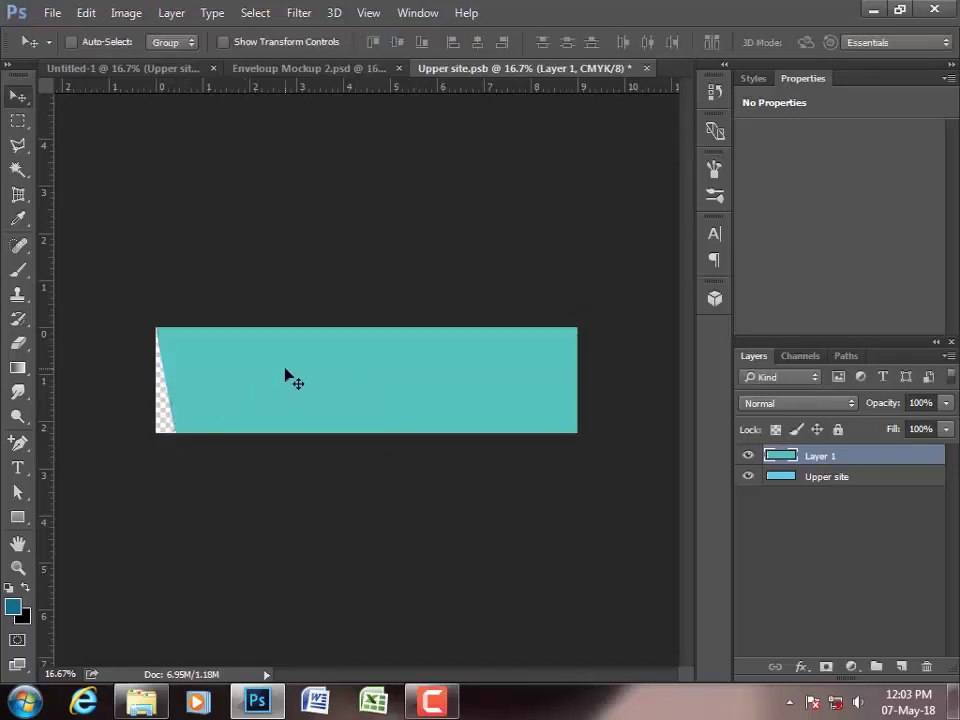
click(646, 68)
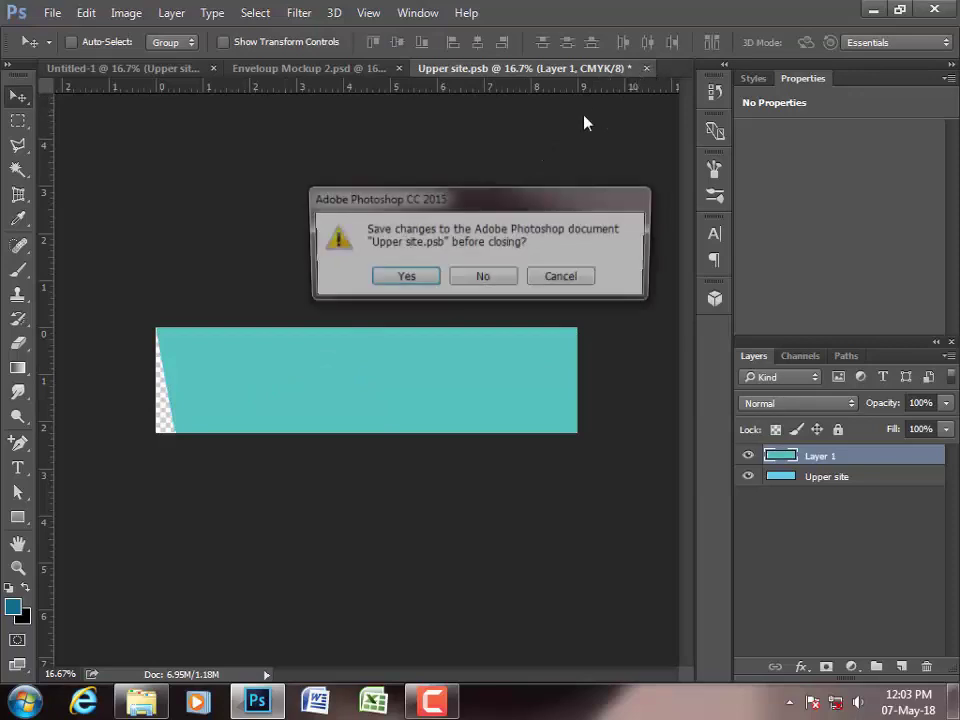
click(406, 276)
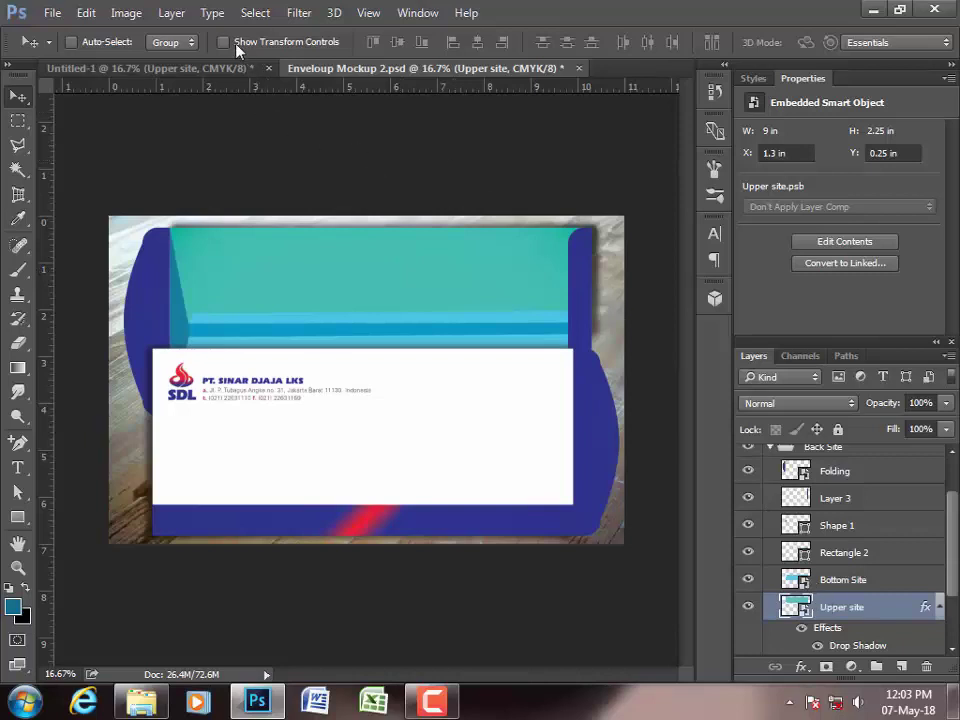
- Select the bottom teal band in the Untitled-1 letterhead design, then return to the envelope mockup
click(222, 68)
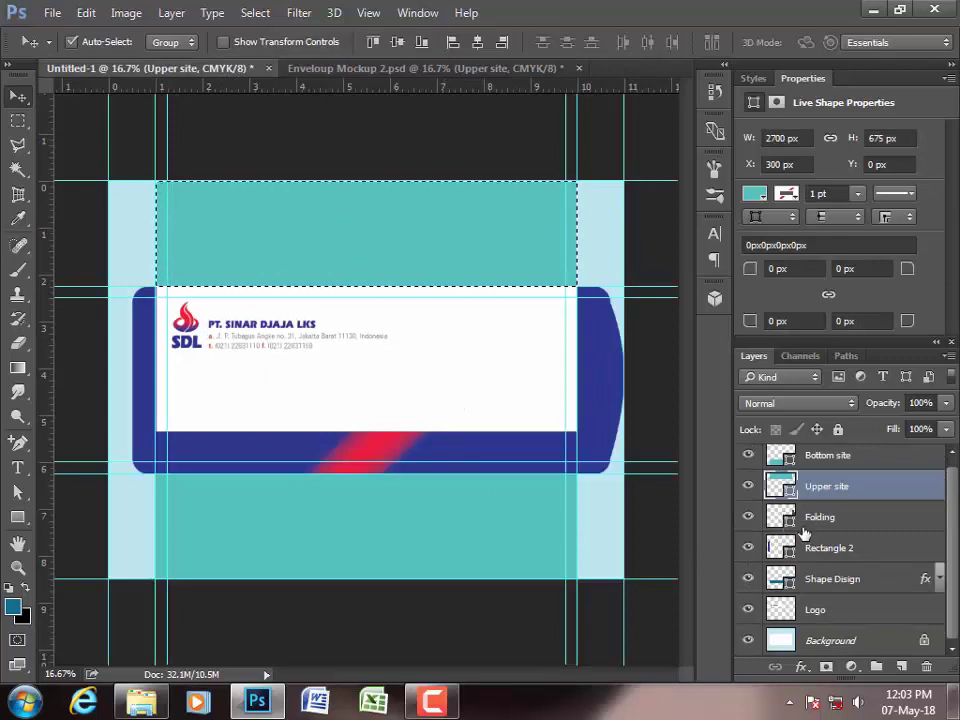
key(ctrl)
ctrl+click(789, 462)
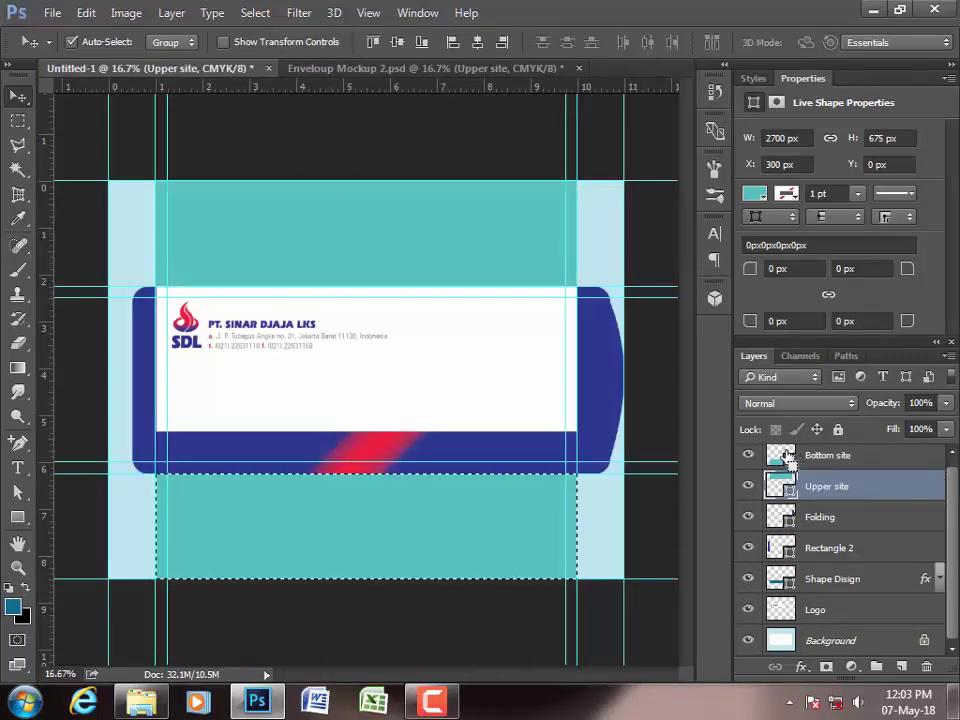
click(446, 68)
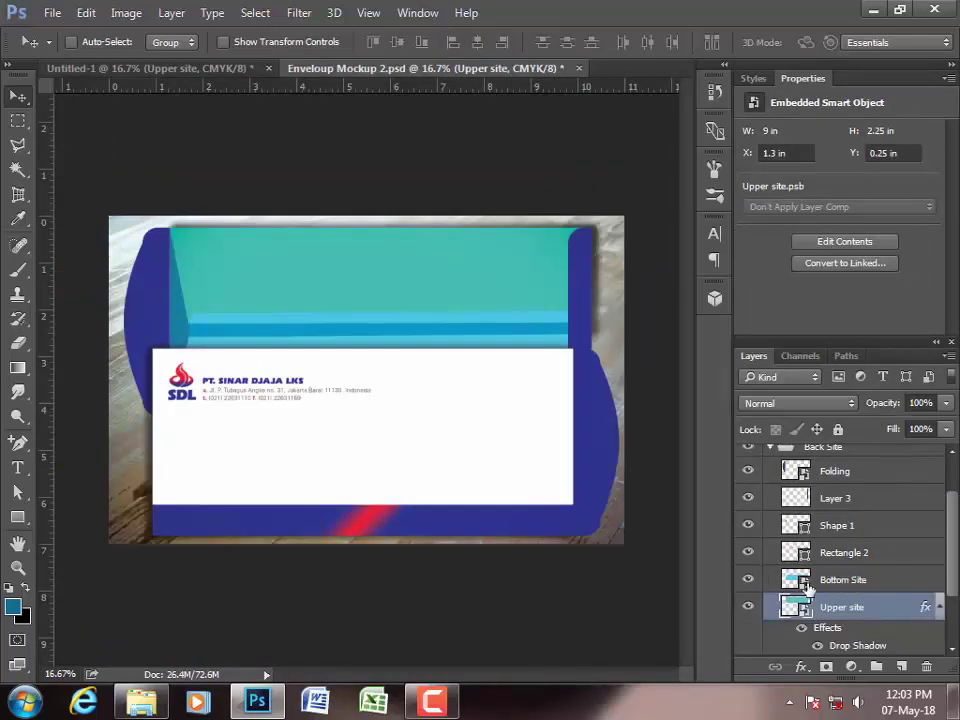
- Open the Bottom Site smart object, paste the teal layer and set it to Distort transform
double_click(798, 580)
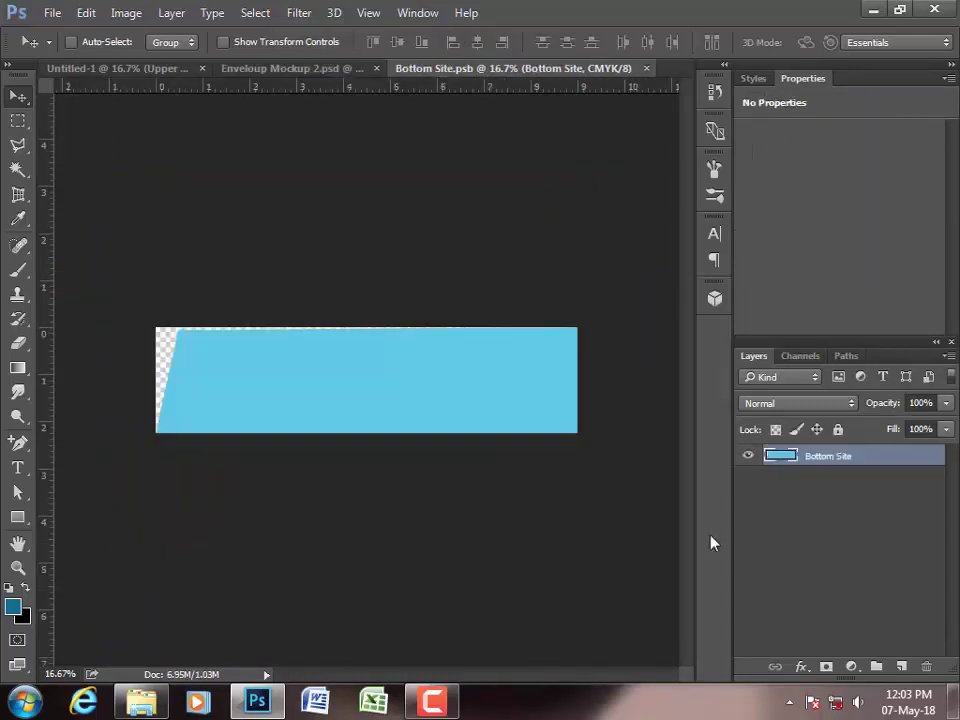
key(ctrl+v)
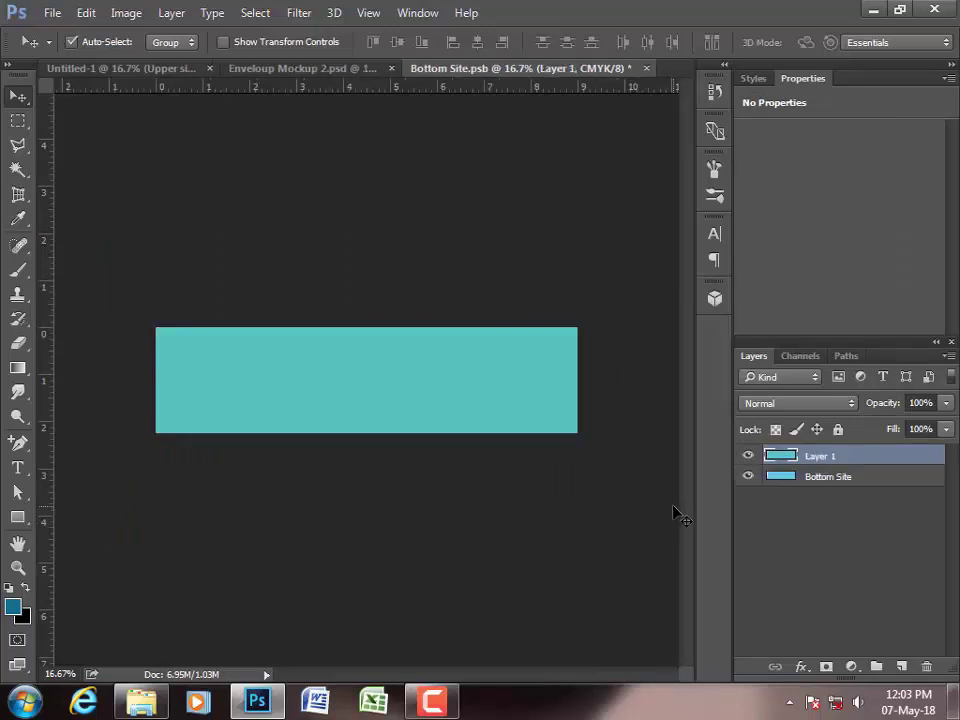
key(ctrl+t)
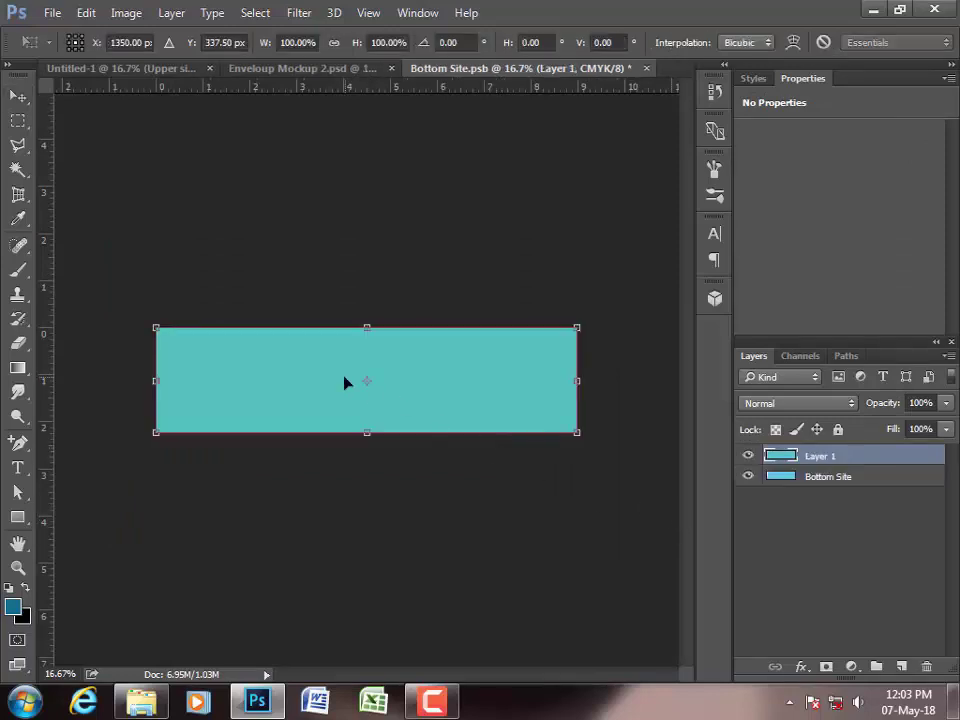
right_click(180, 355)
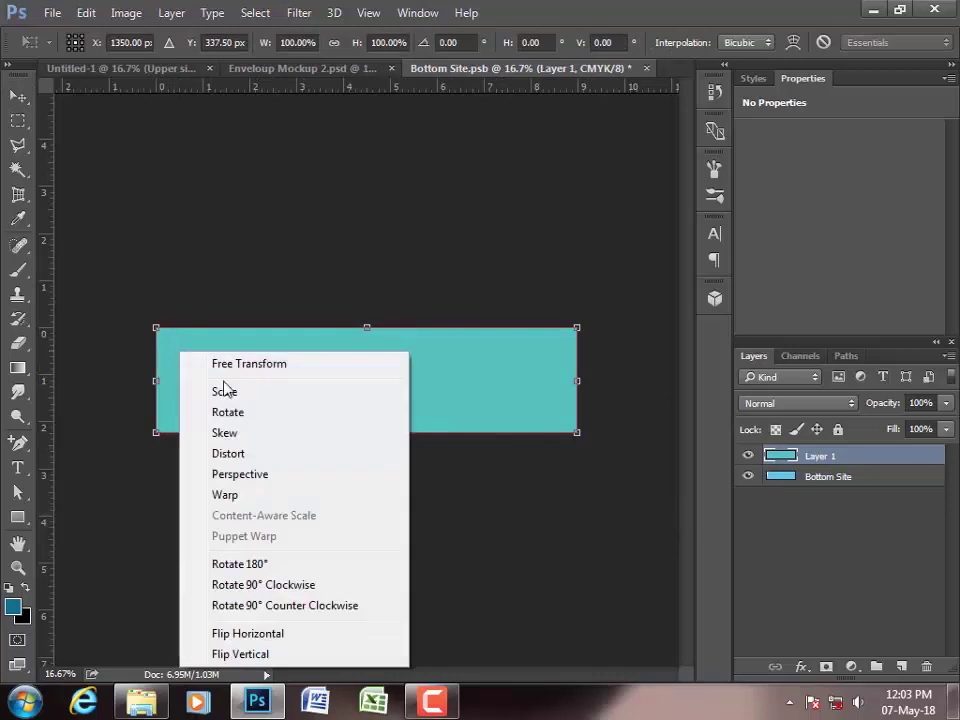
click(248, 456)
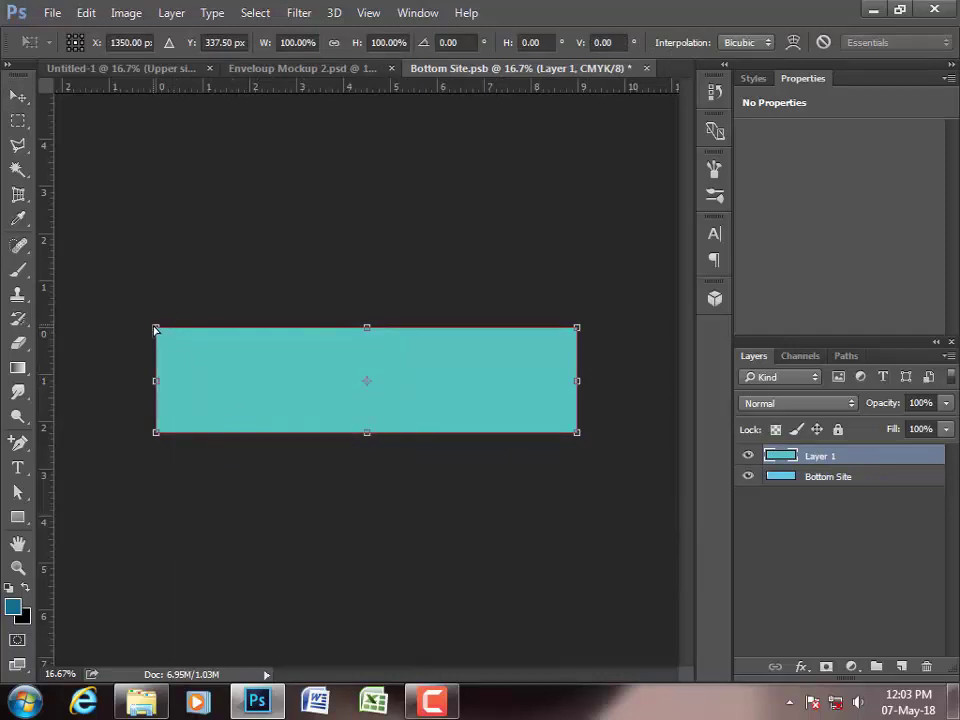
- Slant the teal layer's top-left corner inward, save Bottom Site.psb, and return to Untitled-1
drag(156, 330, 178, 333)
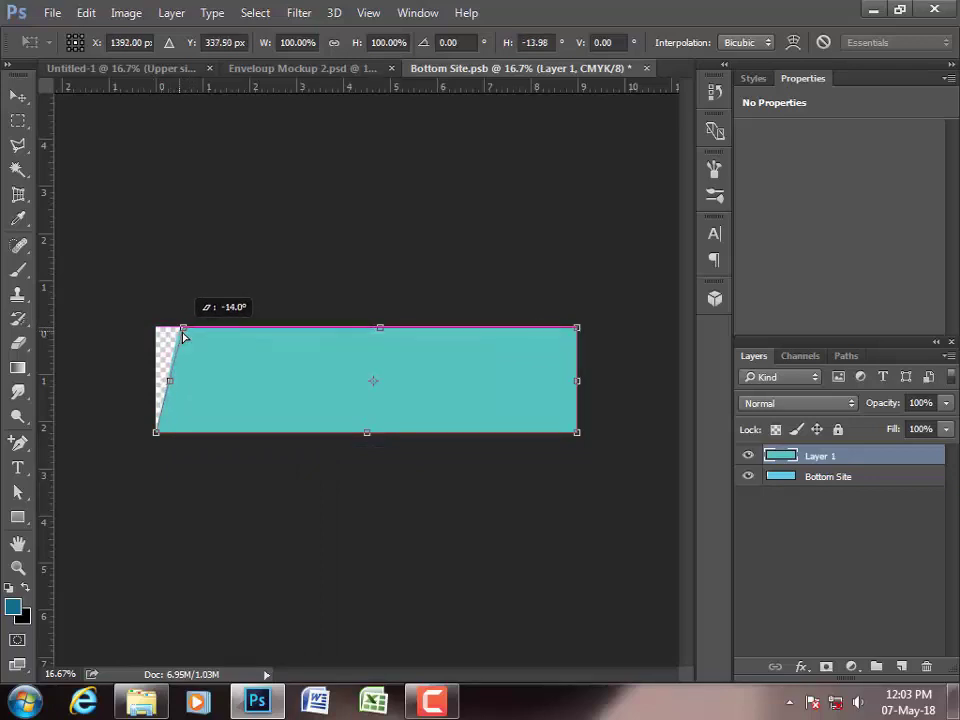
drag(178, 335, 181, 337)
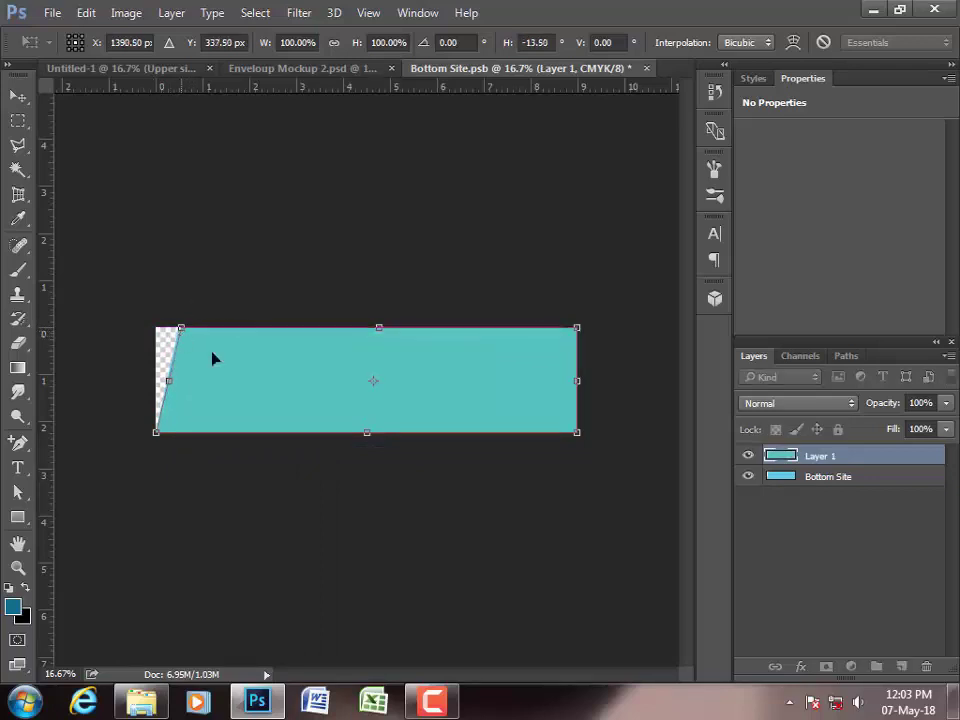
key(Return)
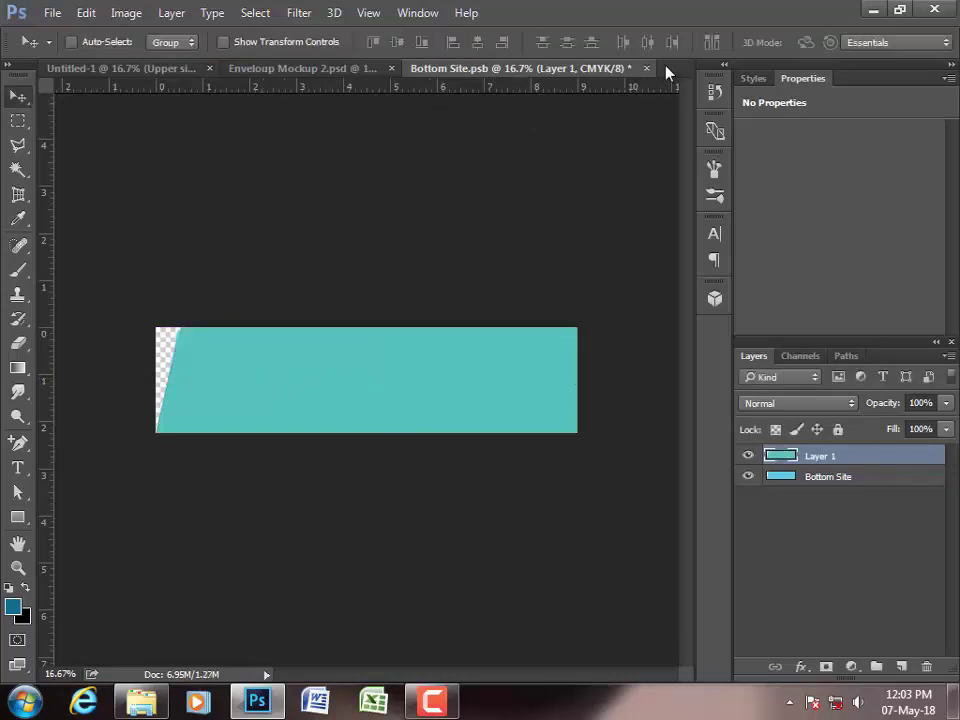
click(646, 68)
click(430, 279)
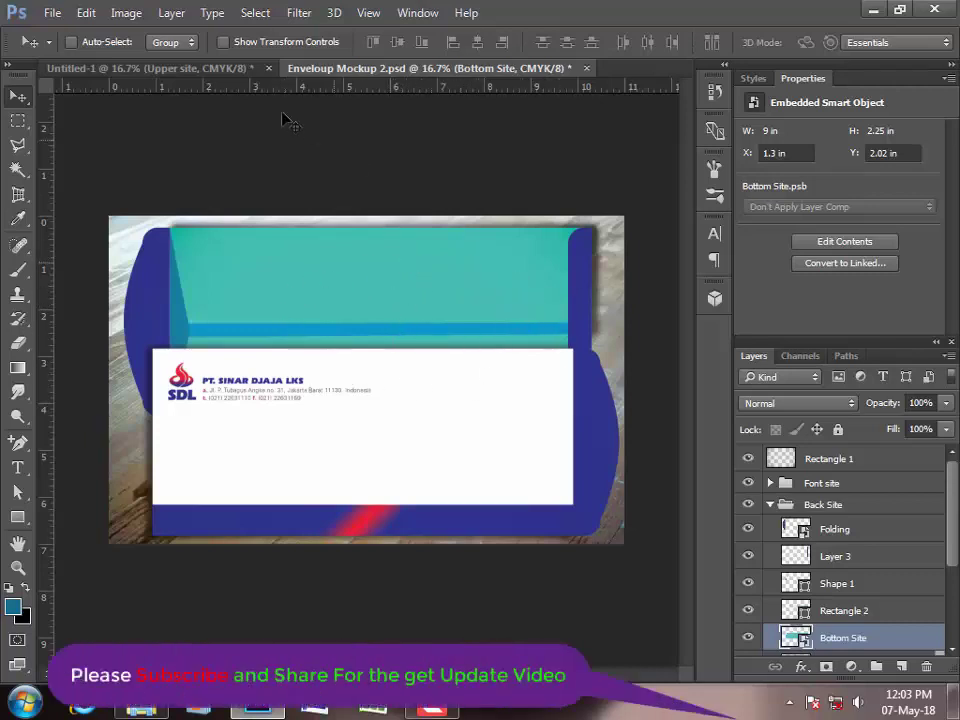
click(196, 70)
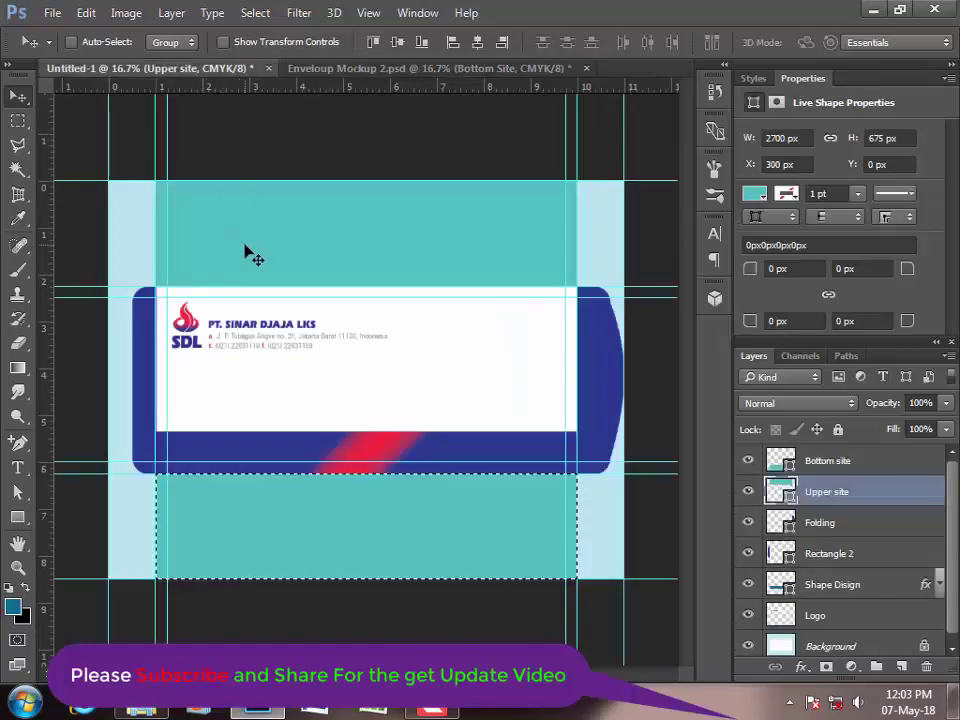
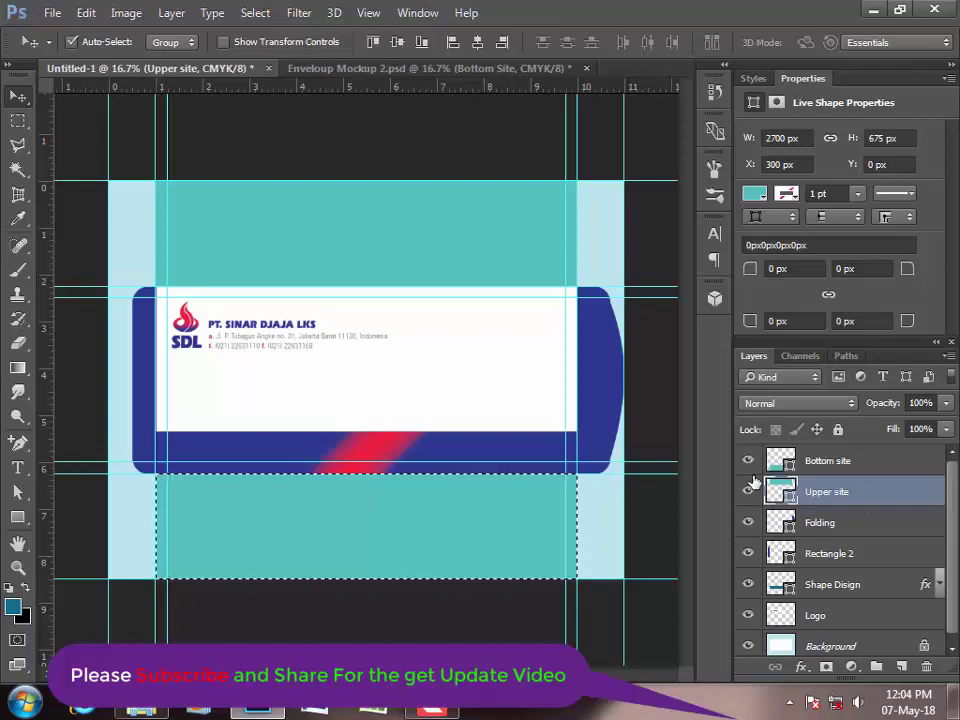
- Deselect the lower teal band, collapse the mockup's Back Site group, and return to Untitled-1
key(ctrl+d)
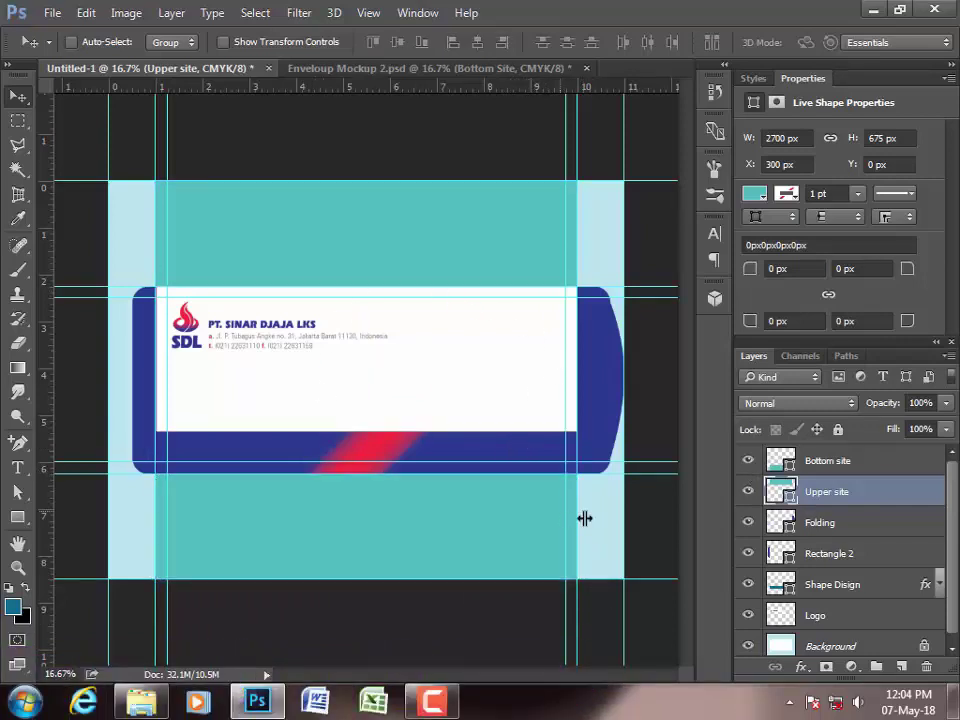
click(375, 69)
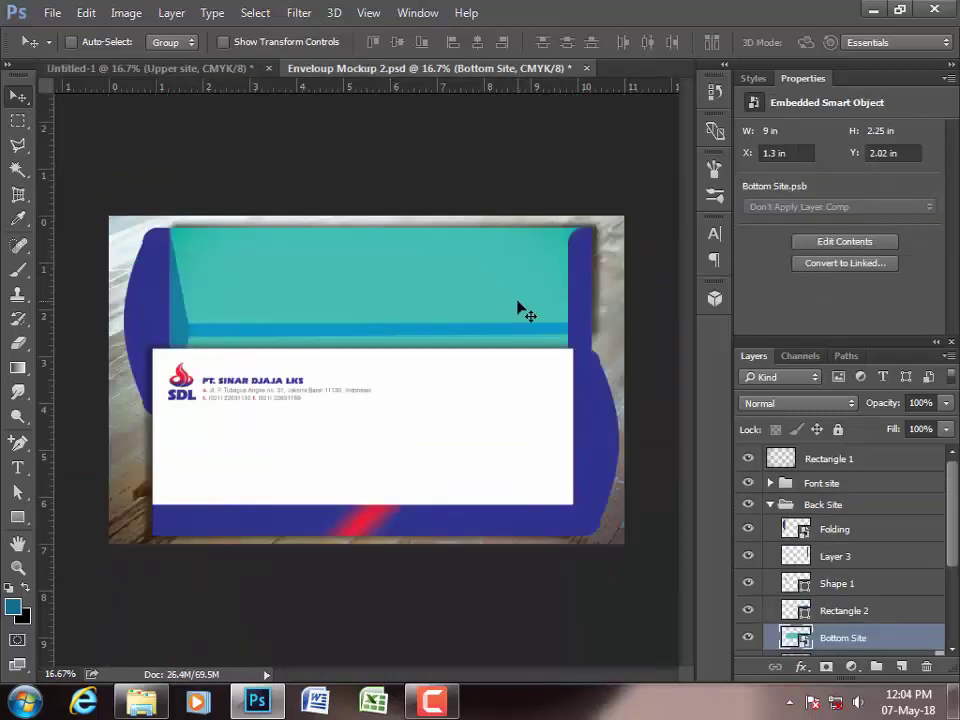
click(769, 507)
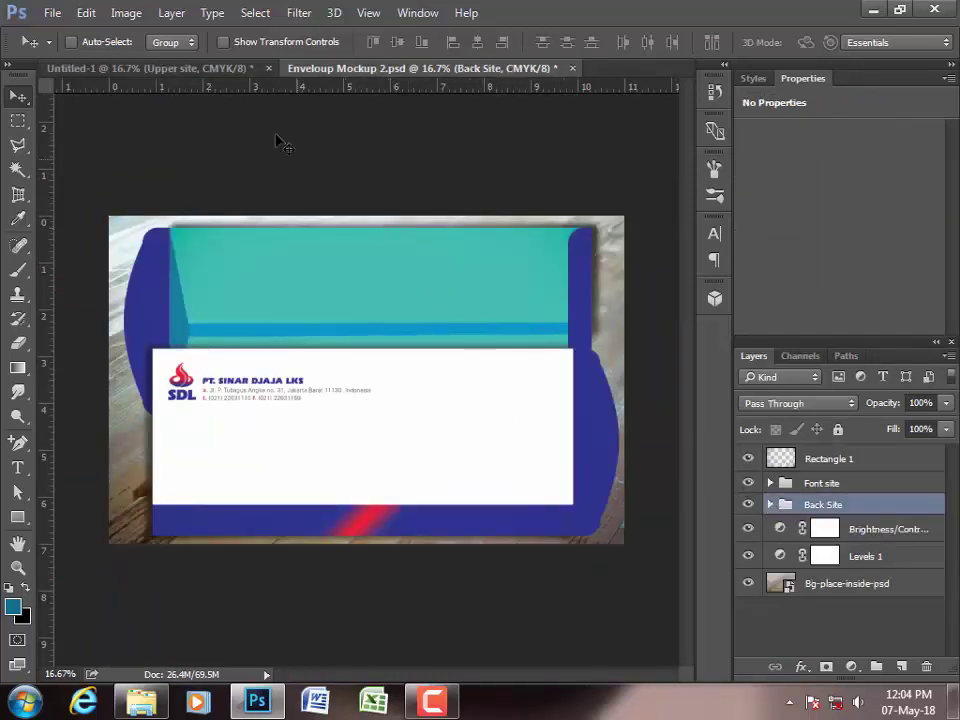
click(188, 69)
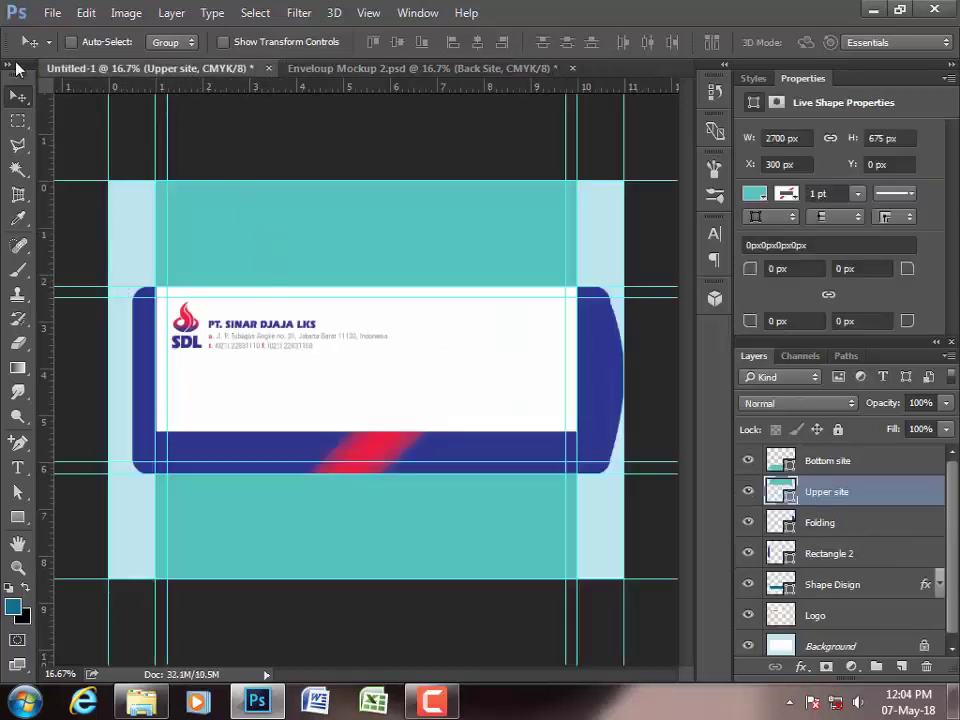
- Marquee-select the 9 × 4 in letterhead area between the guides in Untitled-1
click(20, 120)
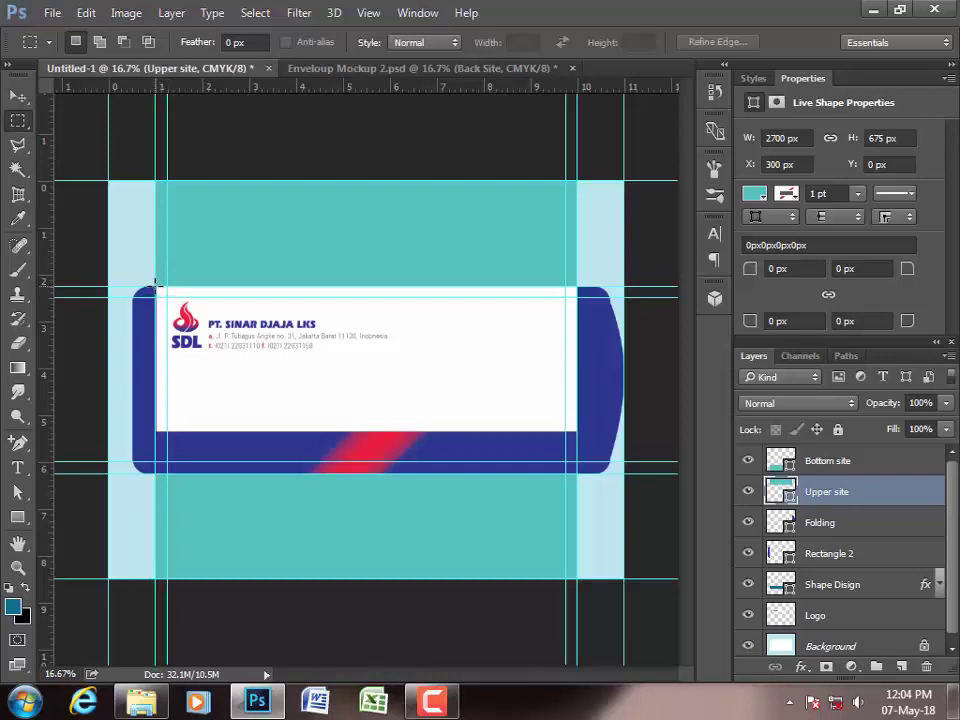
drag(155, 287, 577, 457)
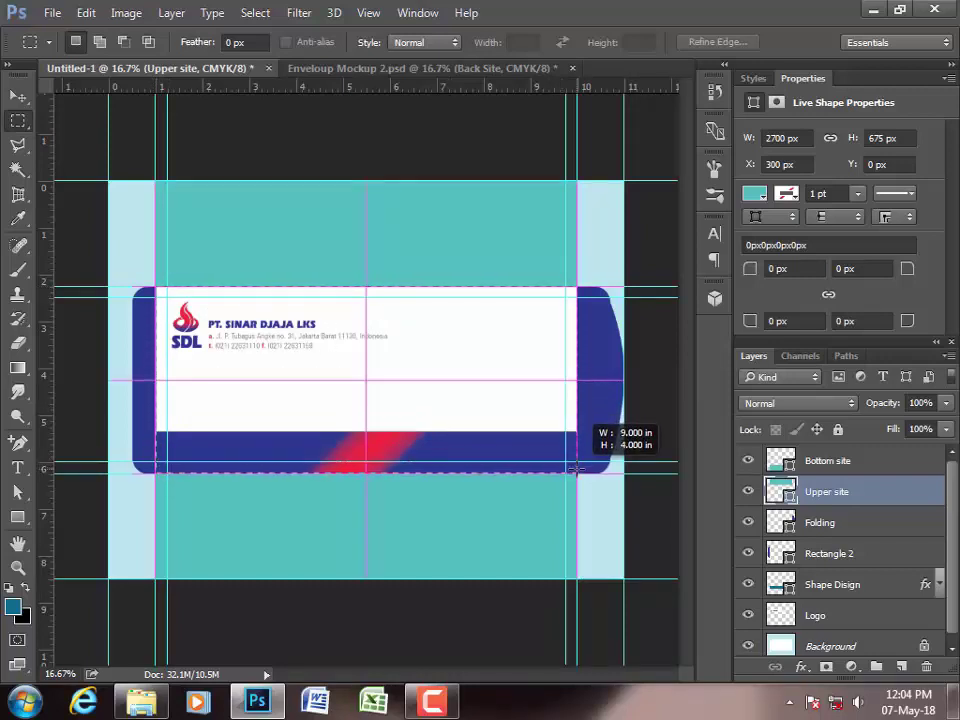
drag(577, 457, 577, 472)
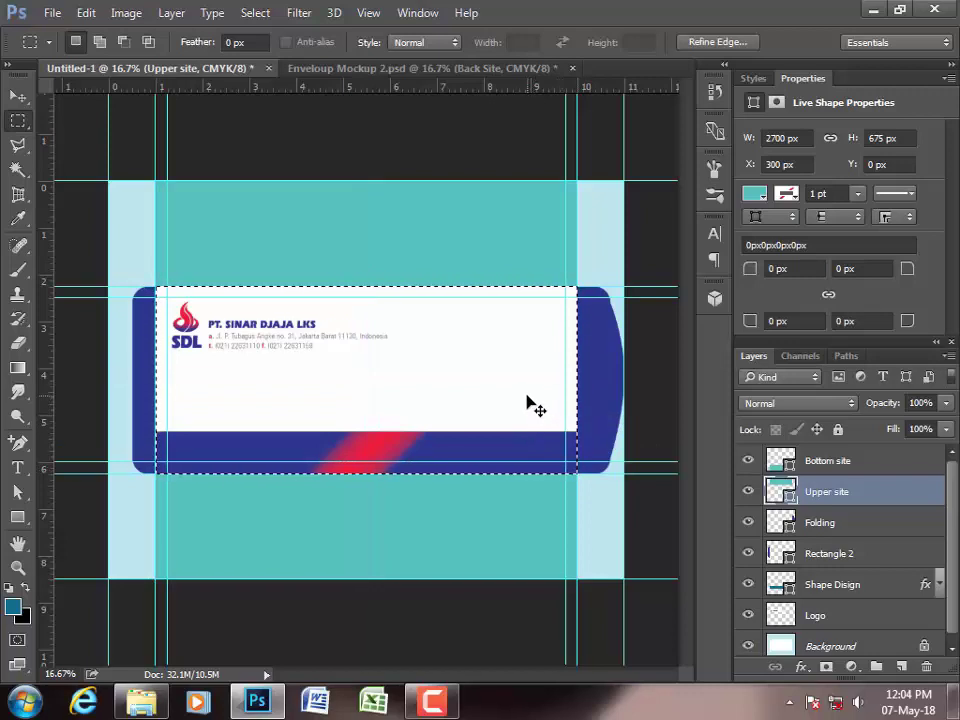
- Open the mockup's Font smart object (Layer 4.psb) and paste the letterhead in as Layer 5
click(425, 68)
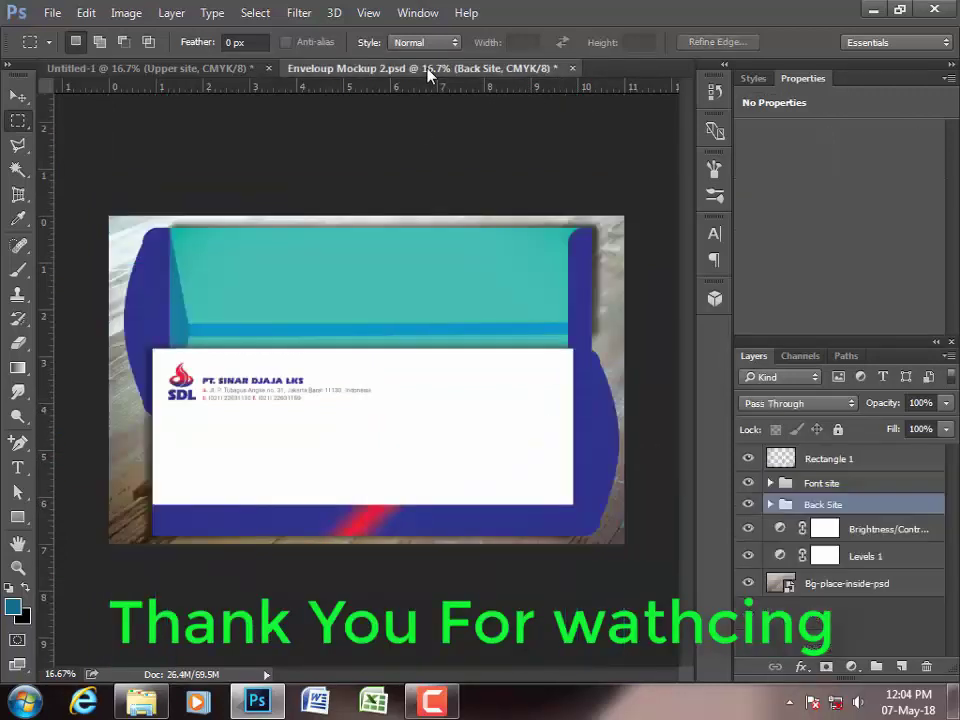
click(769, 483)
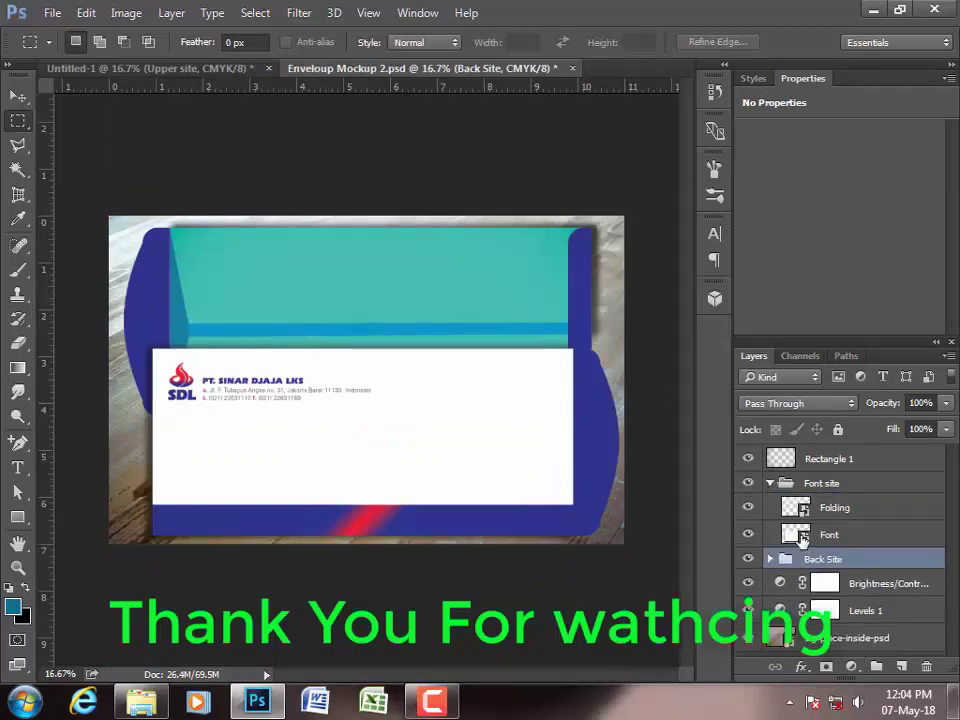
double_click(800, 535)
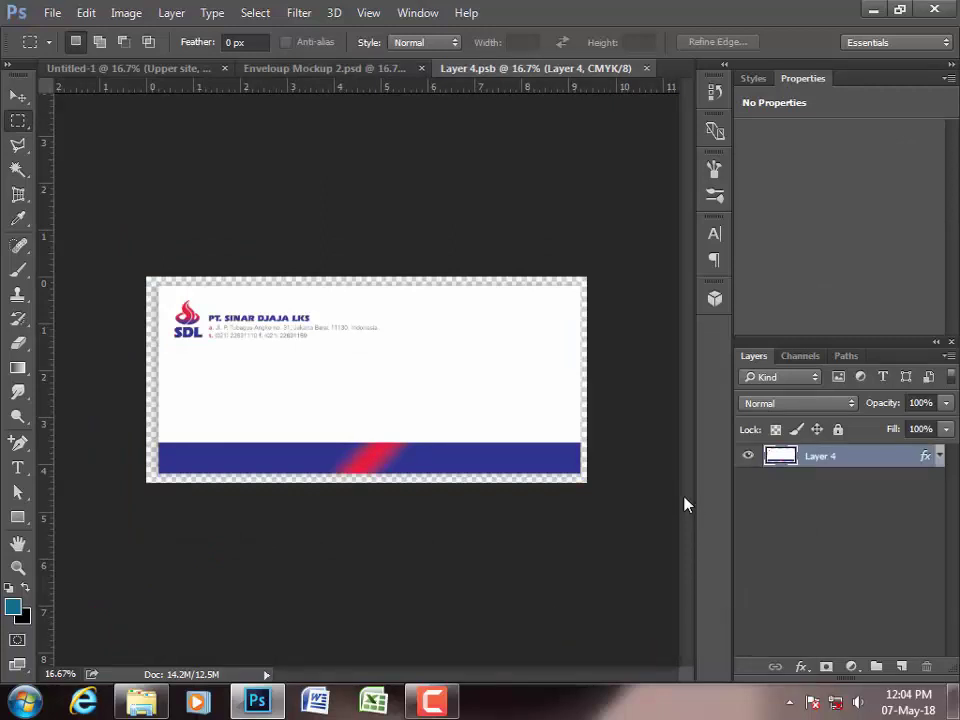
key(ctrl+v)
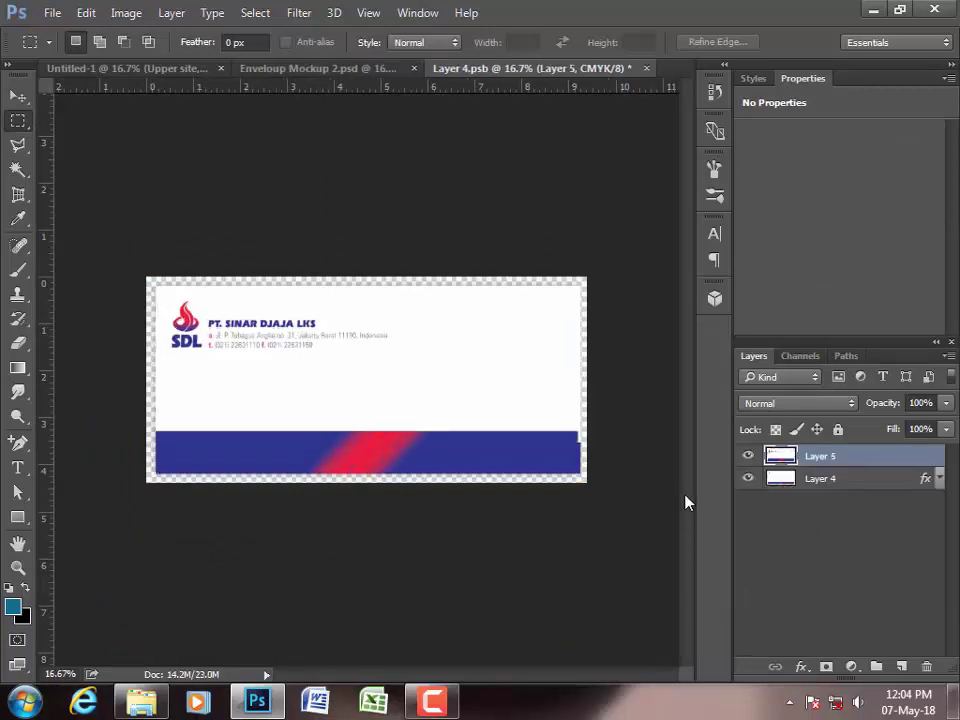